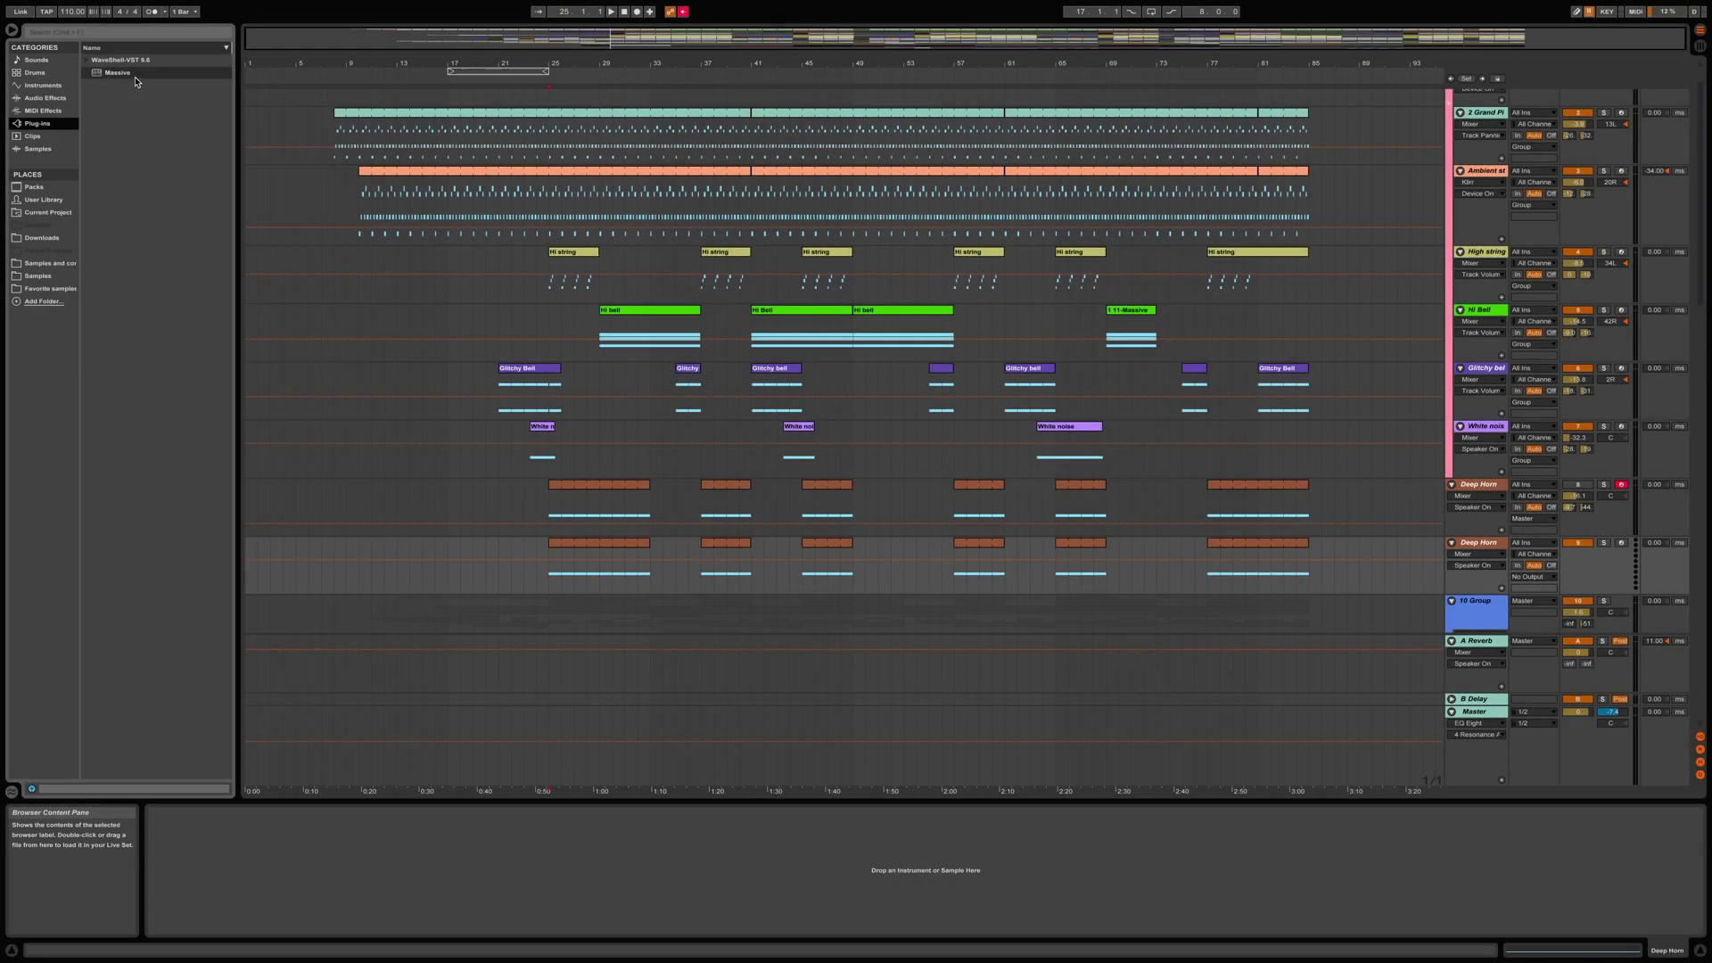
- Load Massive onto the Deep Horn track and set OSC1 to pitch -12.00 with the wavetable position at maximum
{"action": "double_click", "coordinate": [135, 80]}
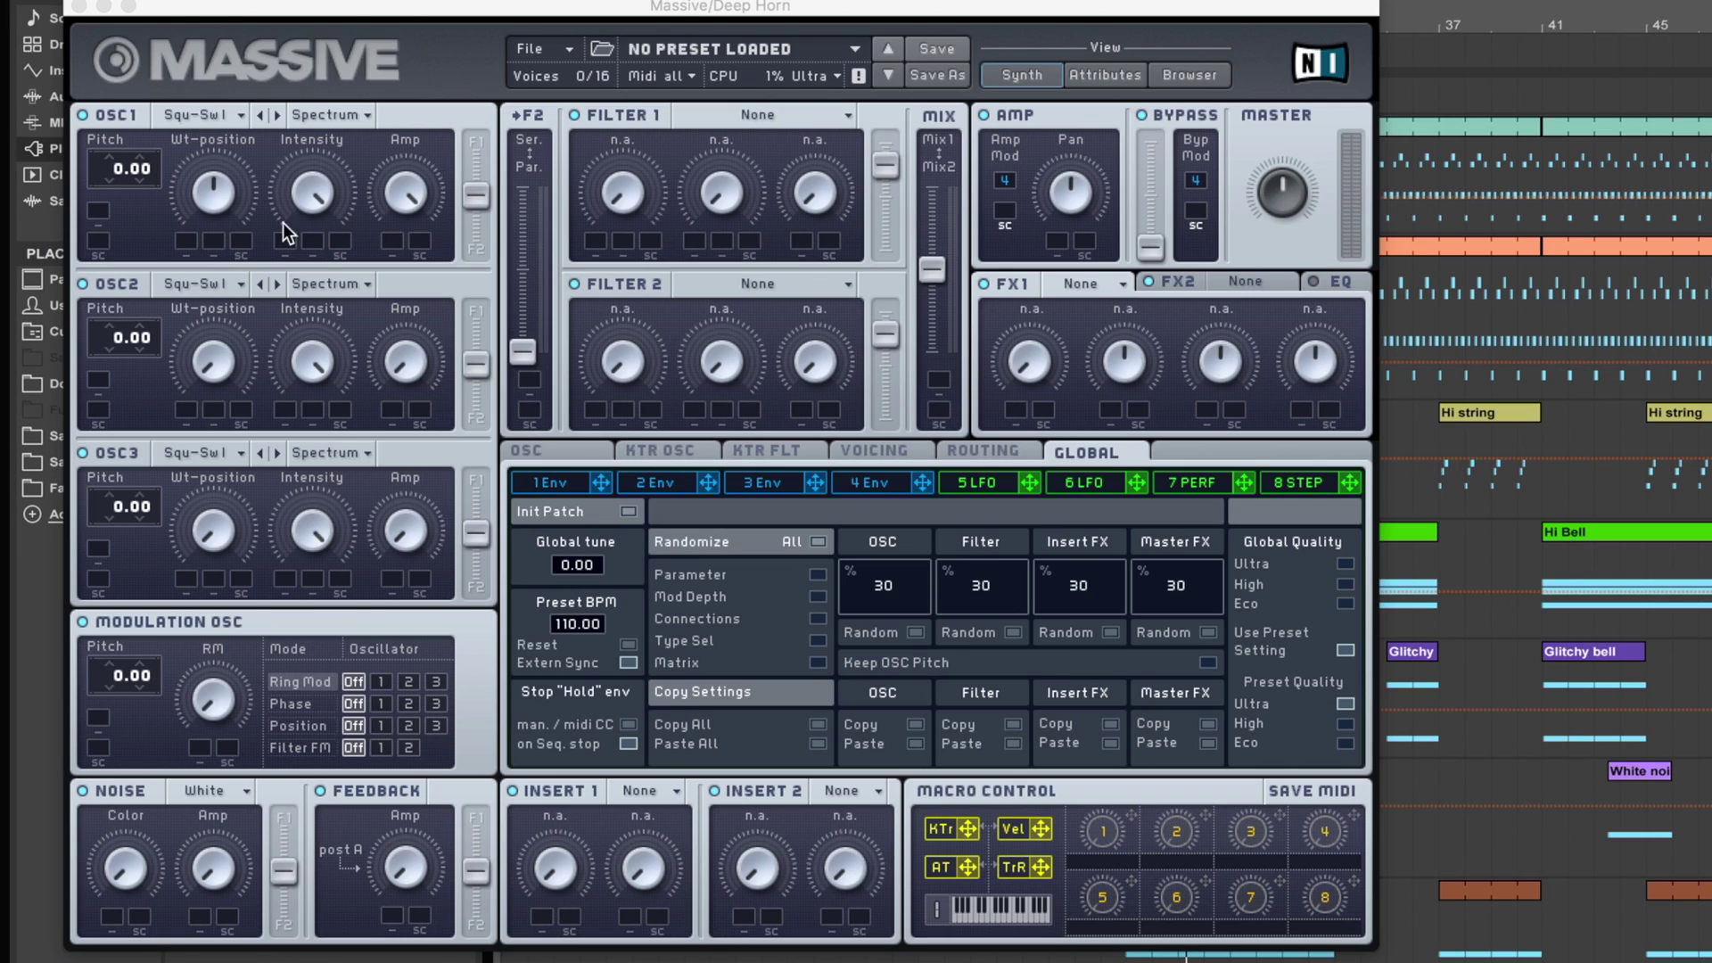
{"action": "left_click_drag", "start_coordinate": [205, 194], "coordinate": [232, 57]}
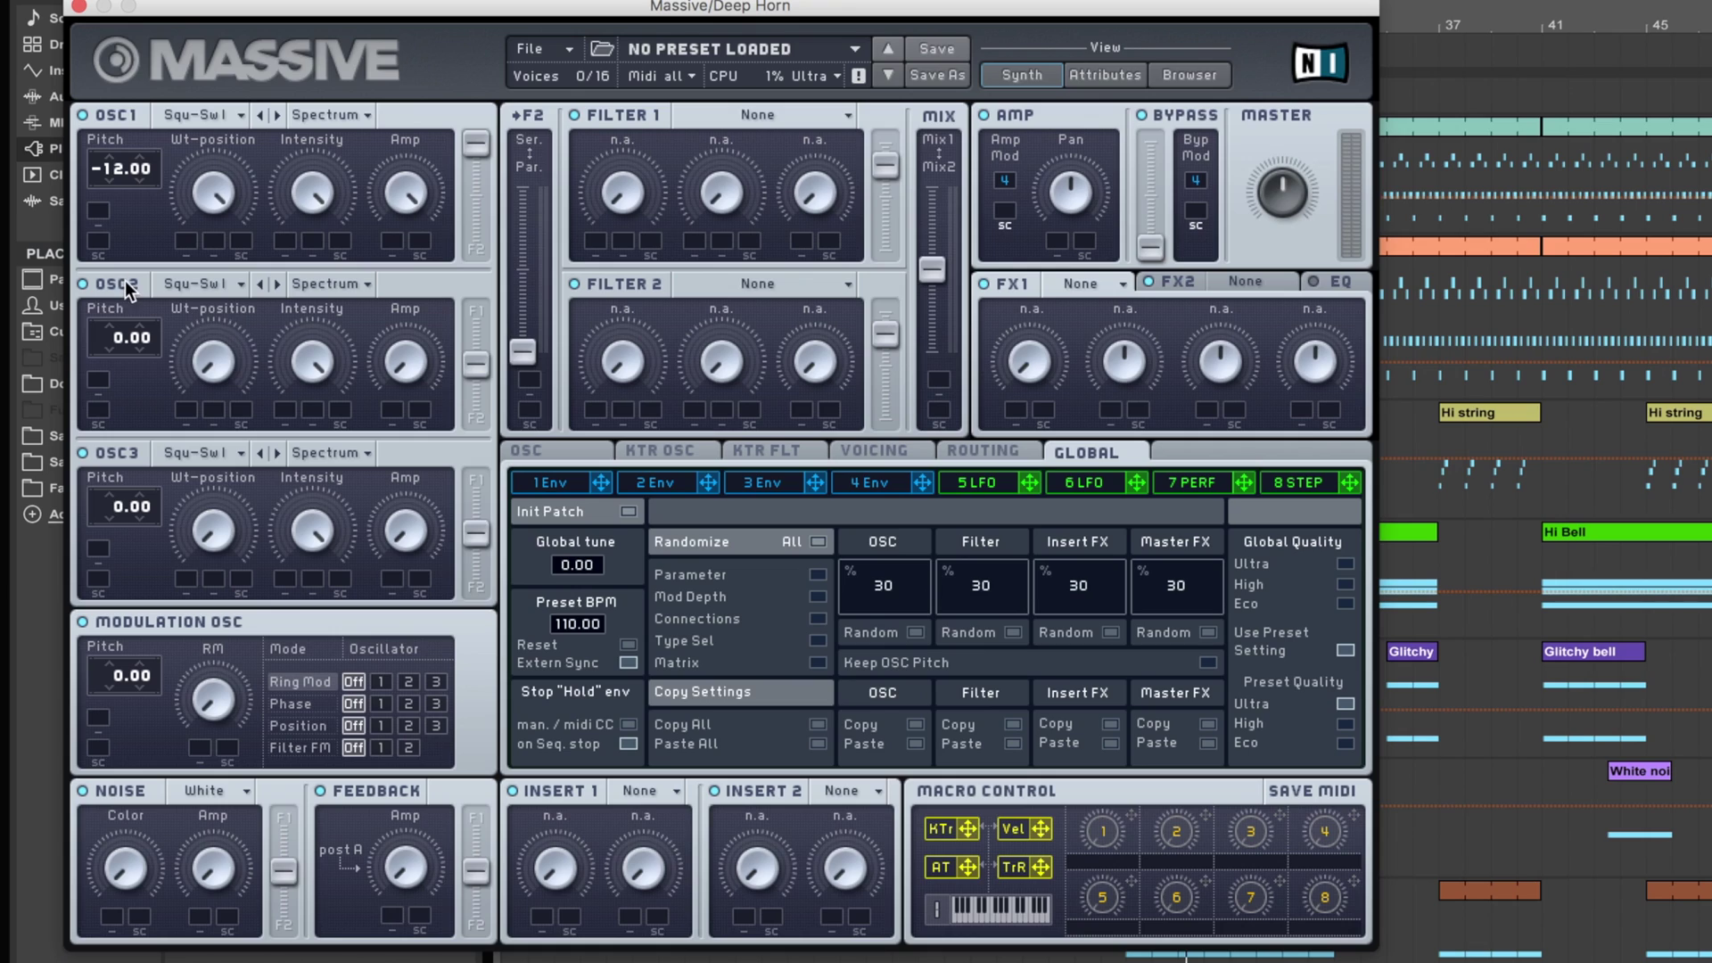
- Enable OSC2 with the Polysaw II wavetable in Bend + mode and set its pitch to -12.00
{"action": "left_click", "coordinate": [89, 281]}
{"action": "left_click", "coordinate": [90, 282]}
{"action": "left_click", "coordinate": [217, 285]}
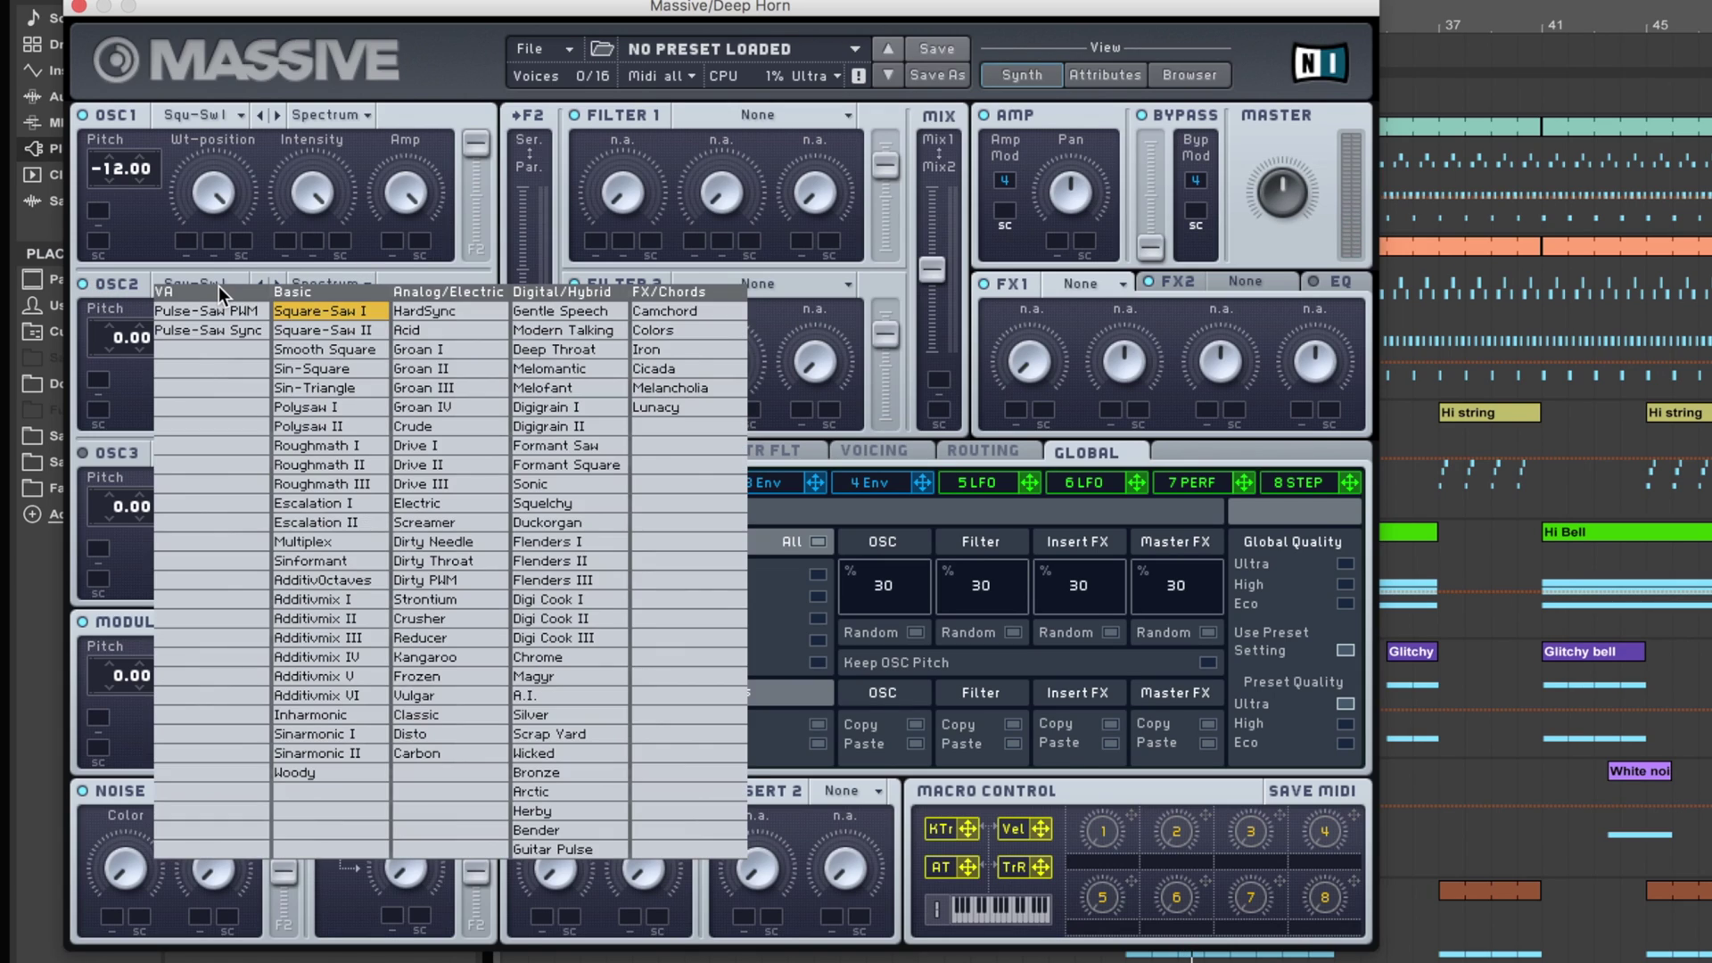
{"action": "left_click", "coordinate": [326, 428]}
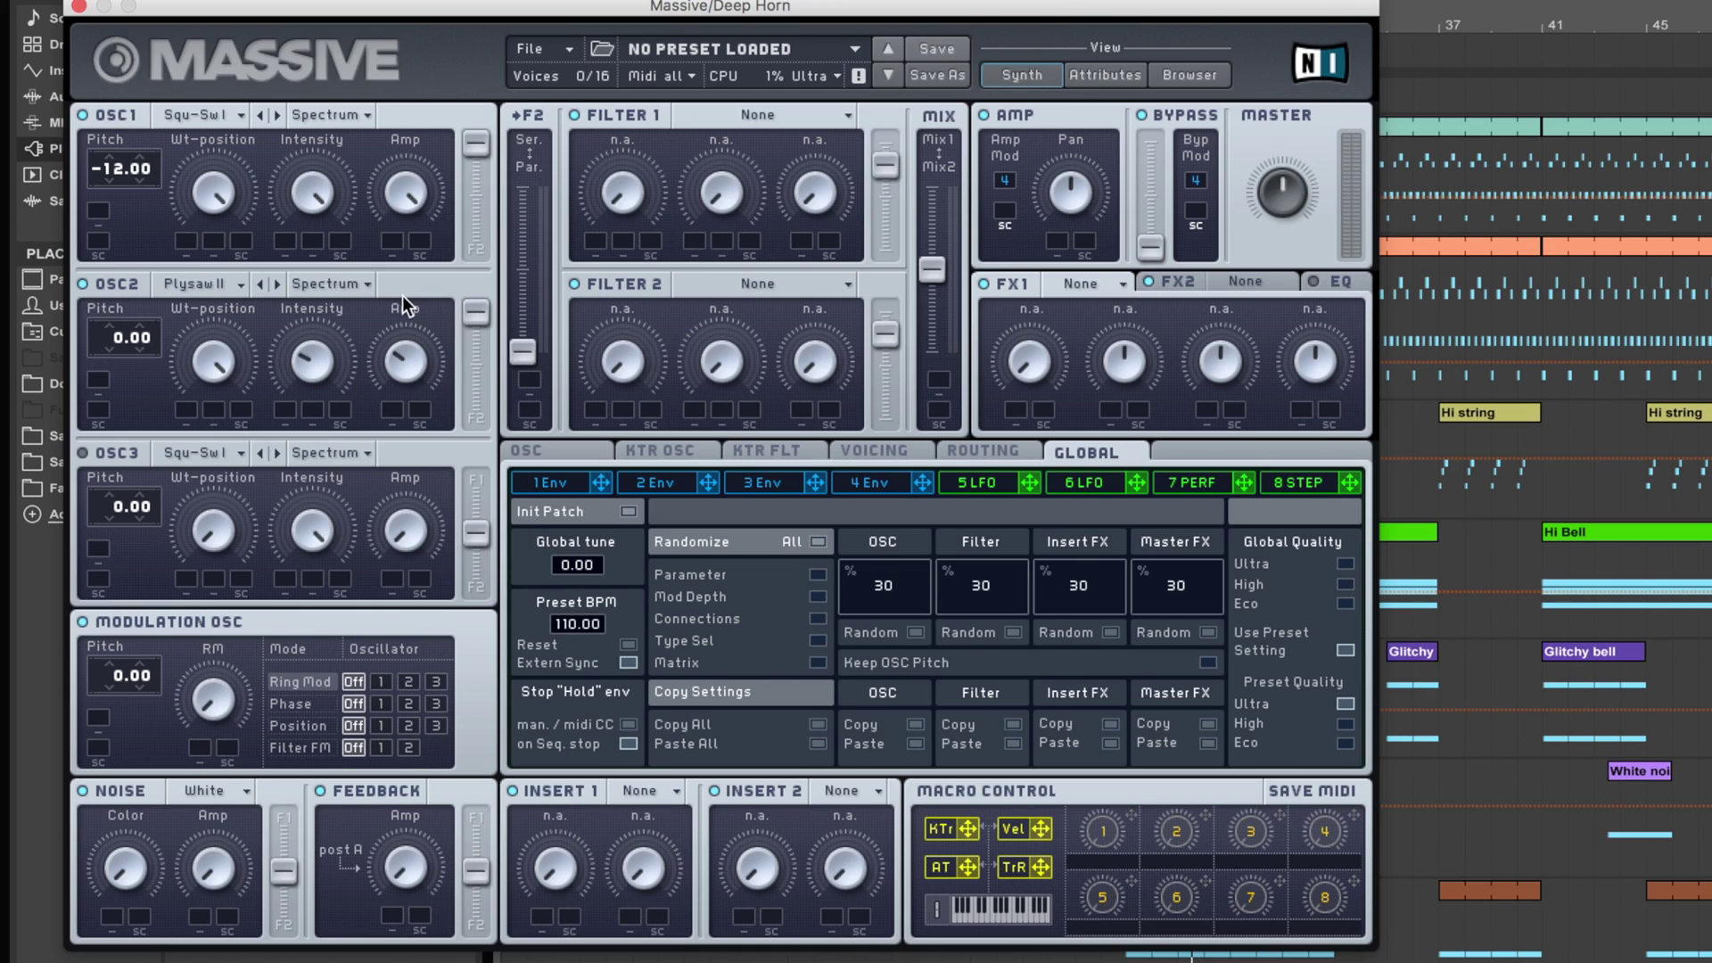
{"action": "left_click", "coordinate": [360, 283]}
{"action": "left_click", "coordinate": [355, 298]}
- Set Filter 1 to Bandpass, raise its cutoff and bandwidth, and add a little resonance during playback
{"action": "left_click", "coordinate": [785, 113]}
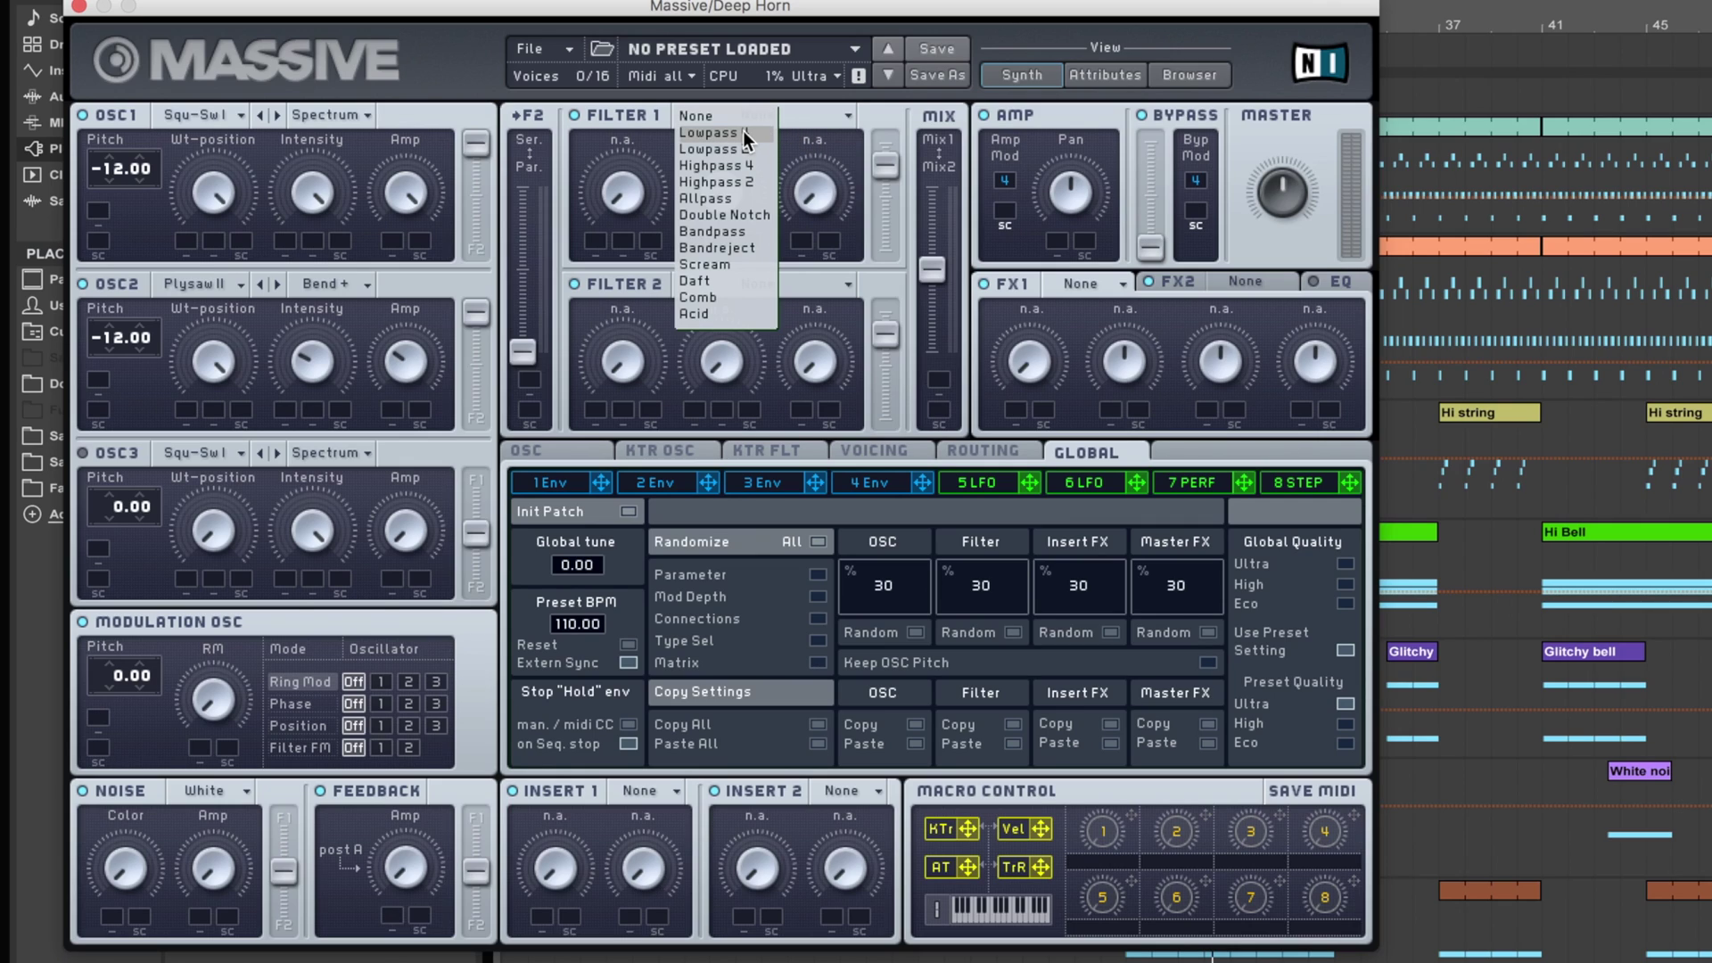
{"action": "left_click", "coordinate": [731, 232]}
{"action": "left_click_drag", "start_coordinate": [608, 141], "coordinate": [615, 25]}
{"action": "left_click_drag", "start_coordinate": [713, 216], "coordinate": [724, 55]}
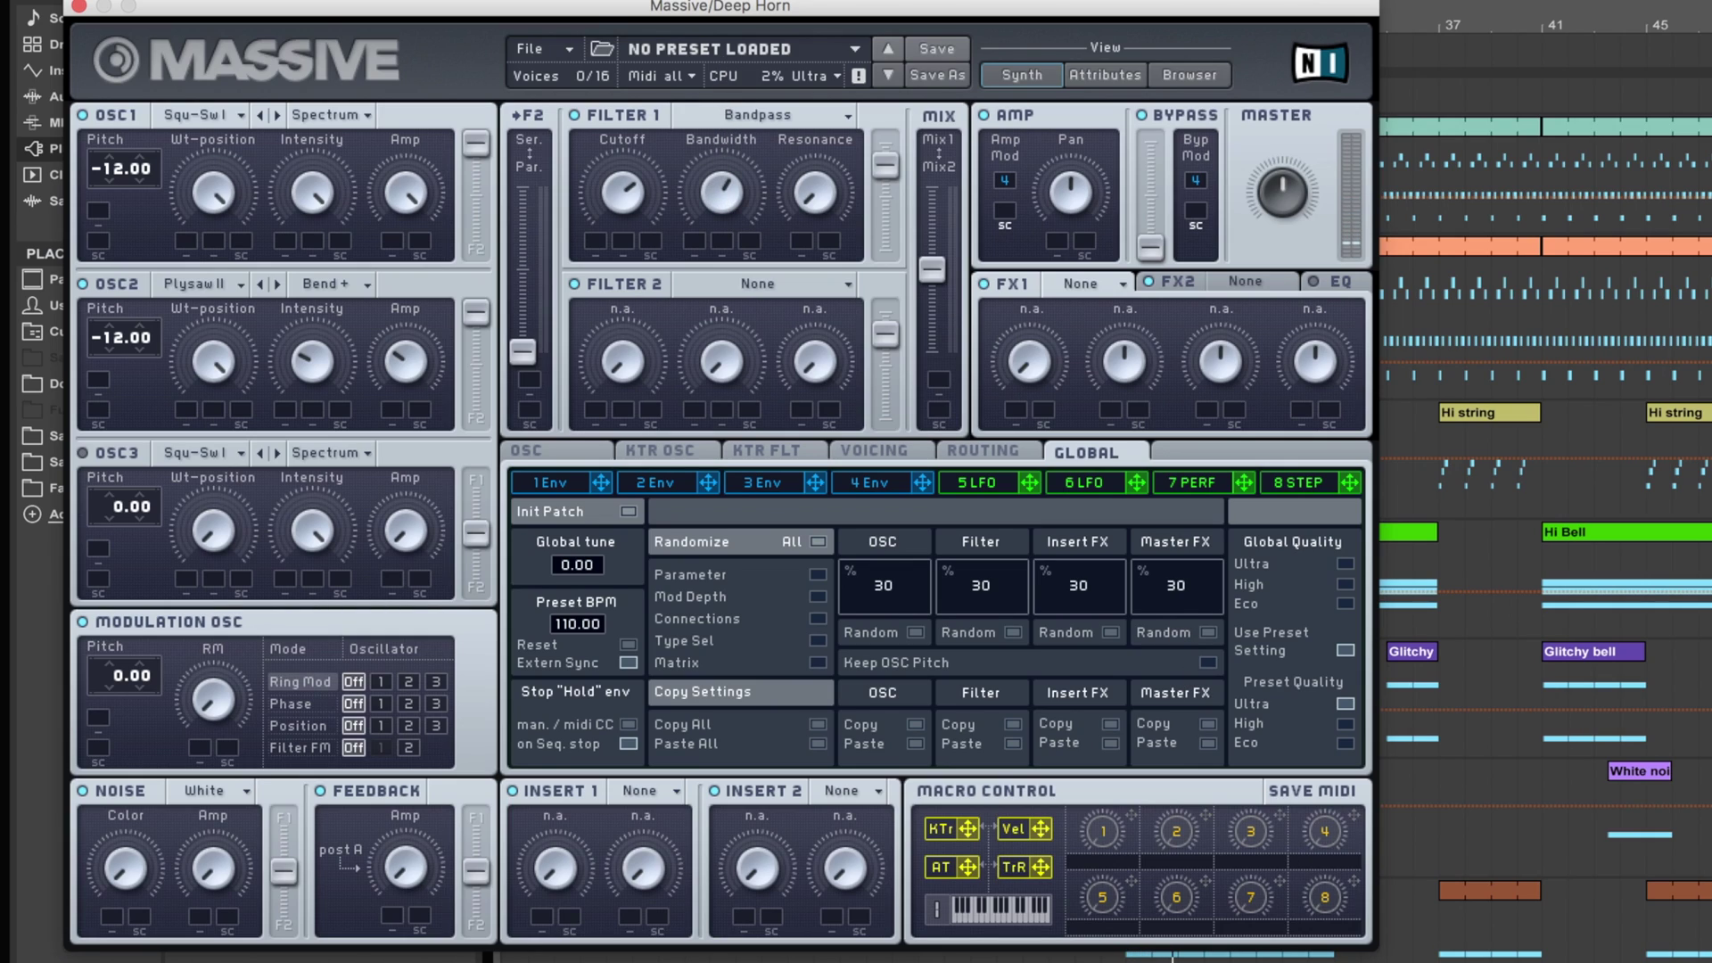
{"action": "key", "text": "space"}
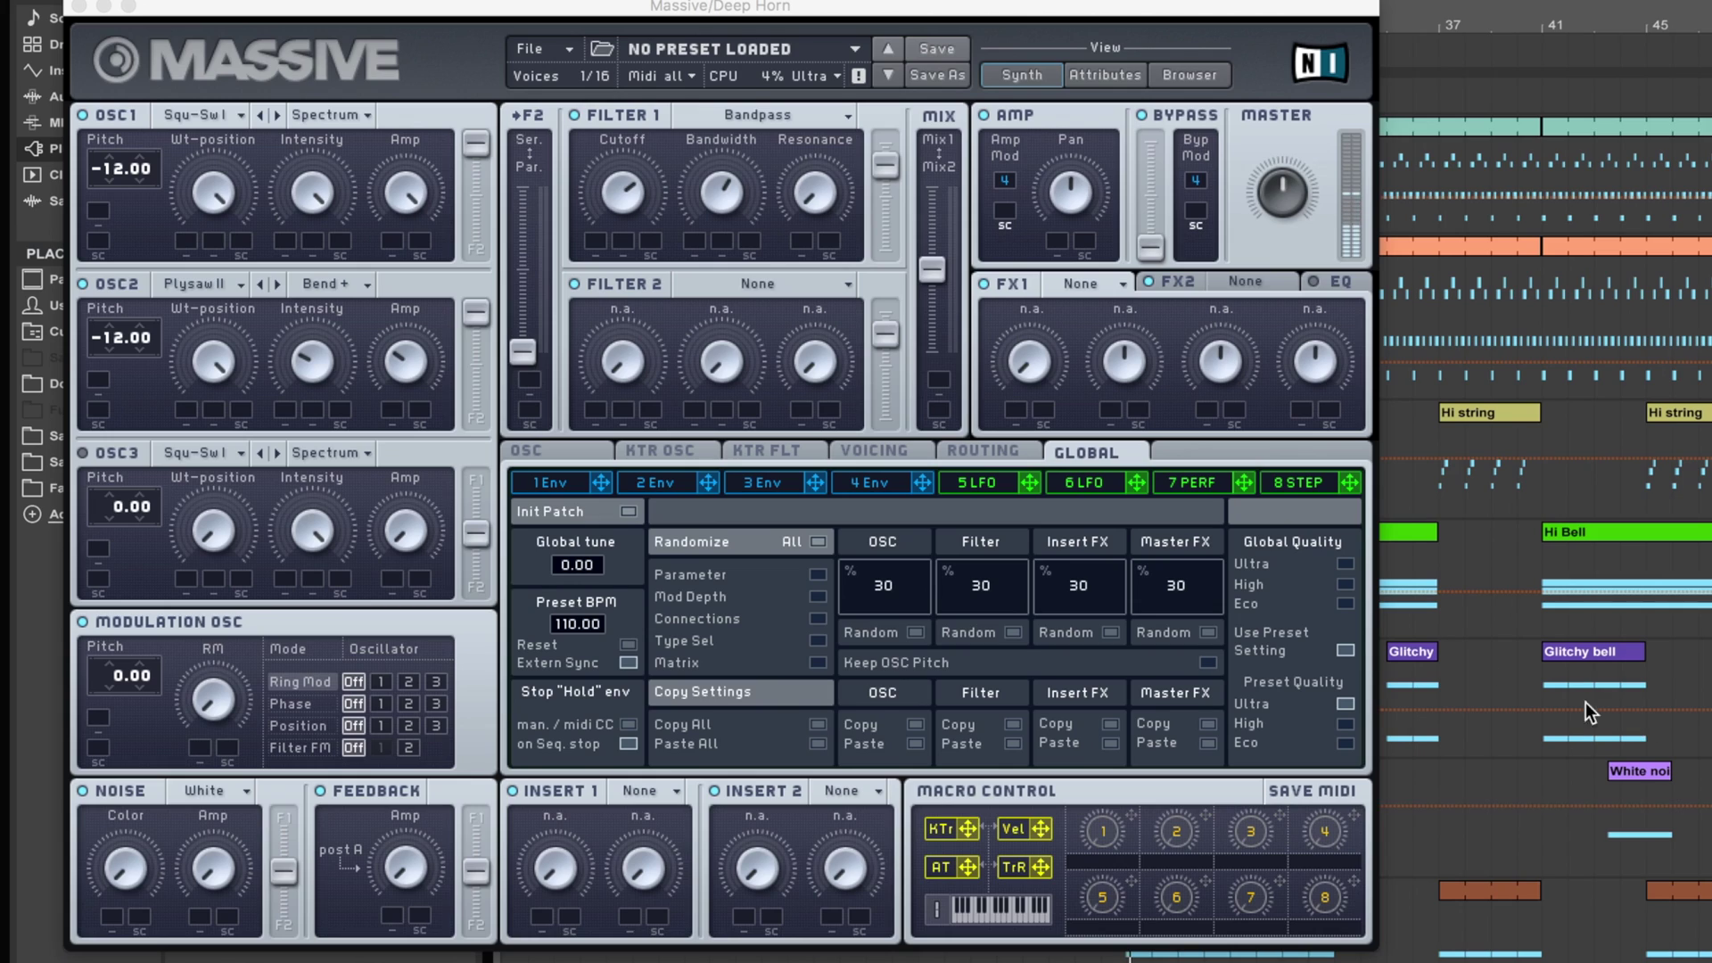
{"action": "left_click_drag", "start_coordinate": [805, 198], "coordinate": [805, 159]}
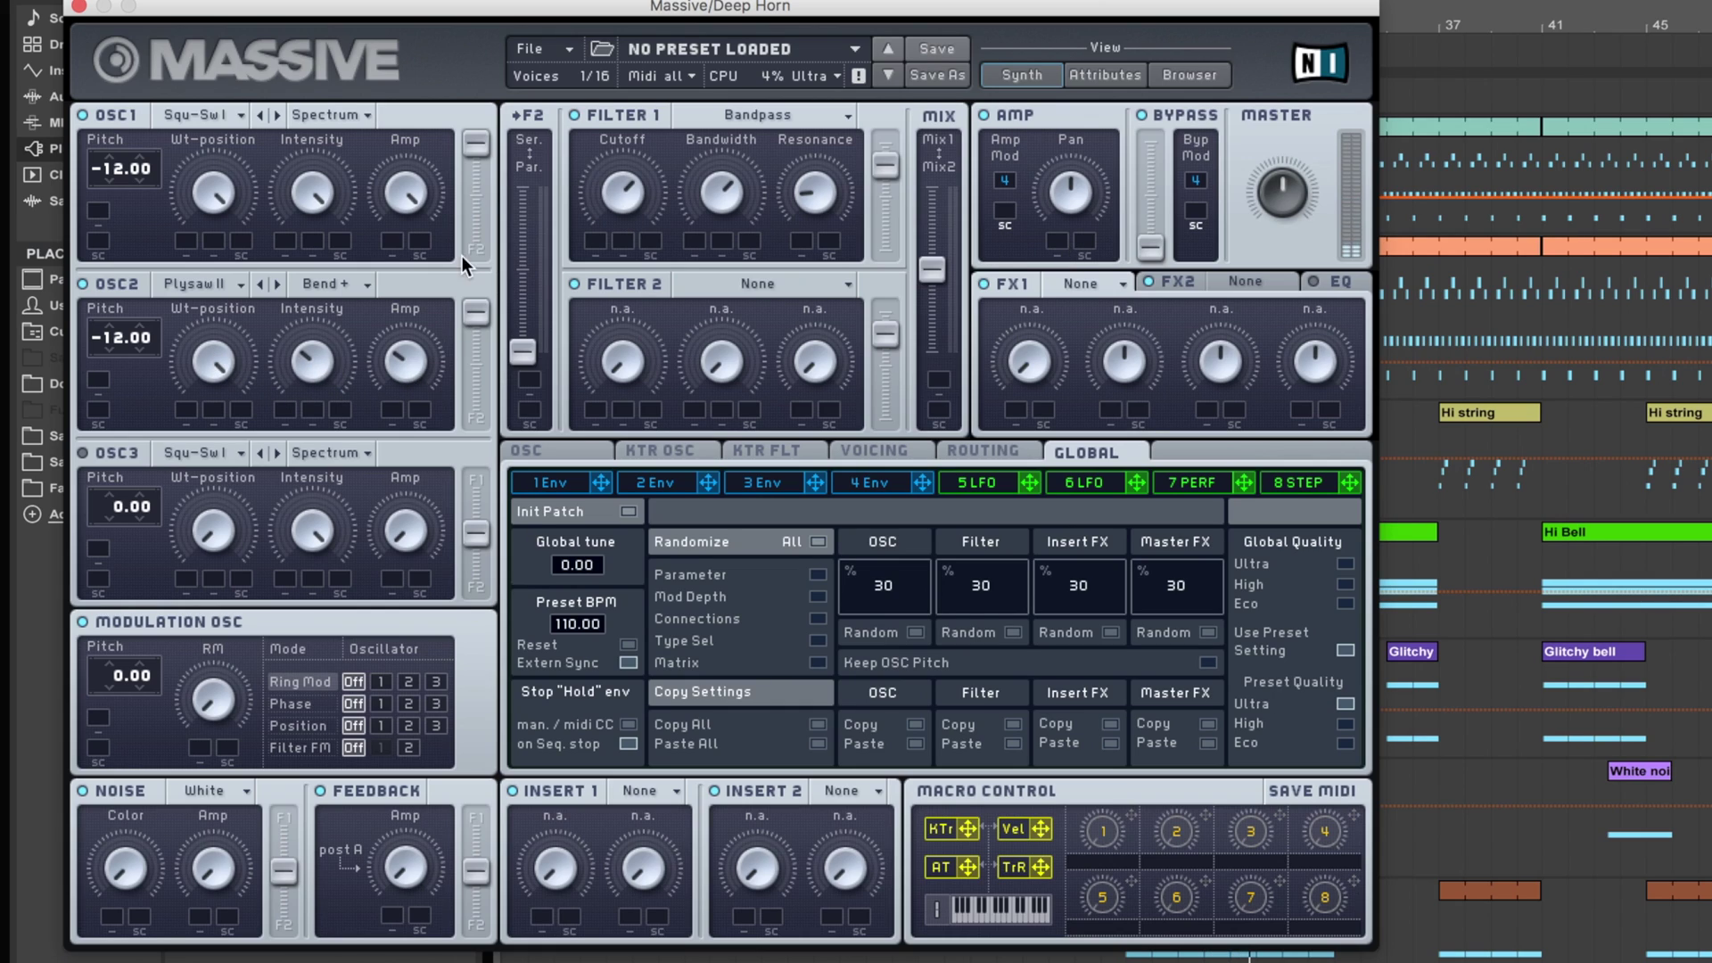
- Raise Filter 1's output to full, set the filter routing fader to serial and move the mix fader fully to Mix1
{"action": "left_click_drag", "start_coordinate": [886, 164], "coordinate": [886, 125]}
{"action": "left_click_drag", "start_coordinate": [521, 353], "coordinate": [518, 98]}
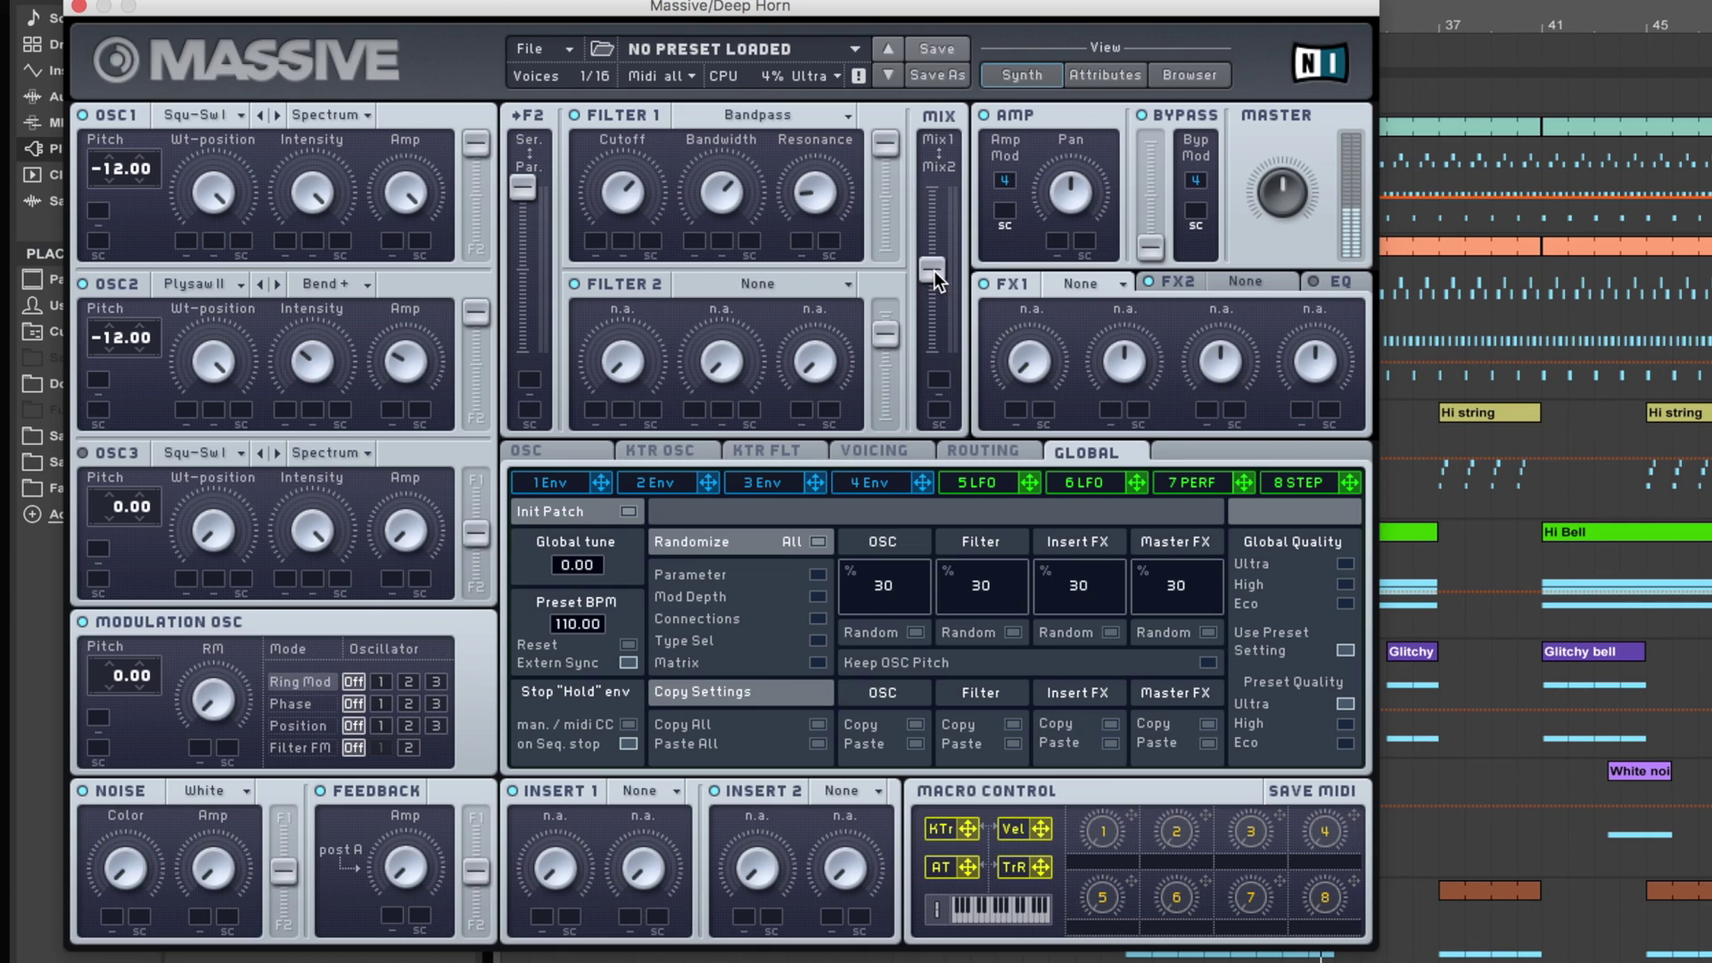
{"action": "left_click_drag", "start_coordinate": [934, 270], "coordinate": [954, 125]}
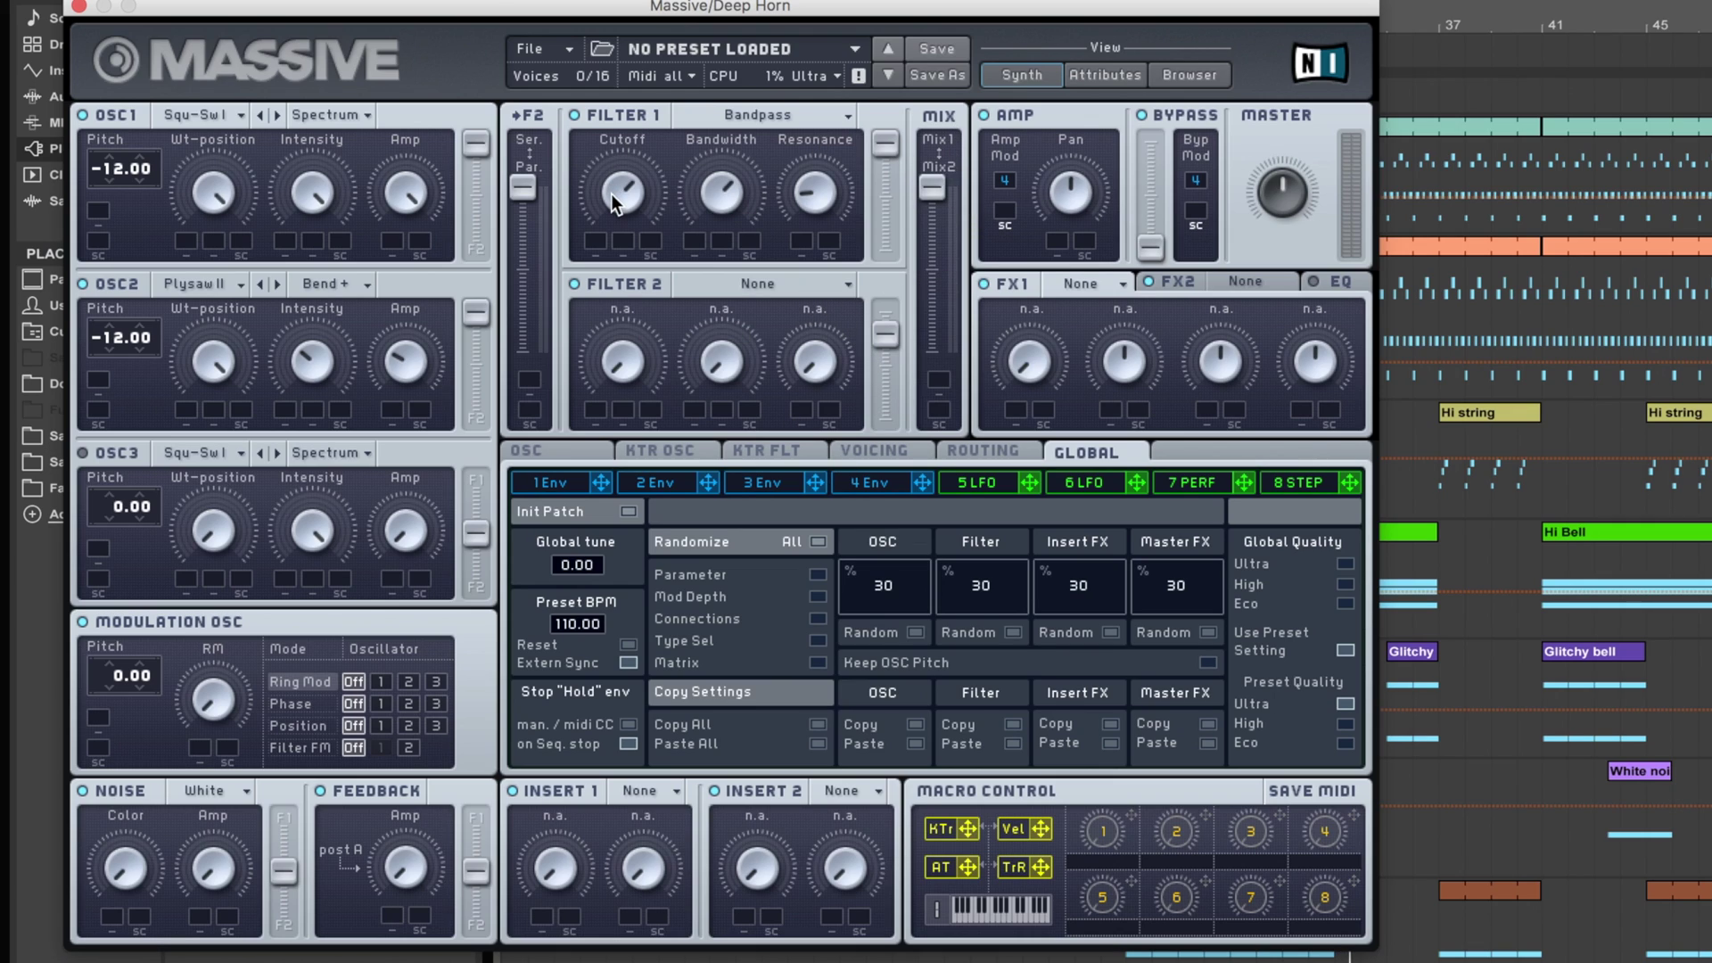
- Modulate Filter 1's cutoff with LFO 5, synced at a 2/1 ratio and using a sawtooth as its second curve
{"action": "left_click", "coordinate": [996, 484]}
{"action": "left_click_drag", "start_coordinate": [1033, 484], "coordinate": [618, 292]}
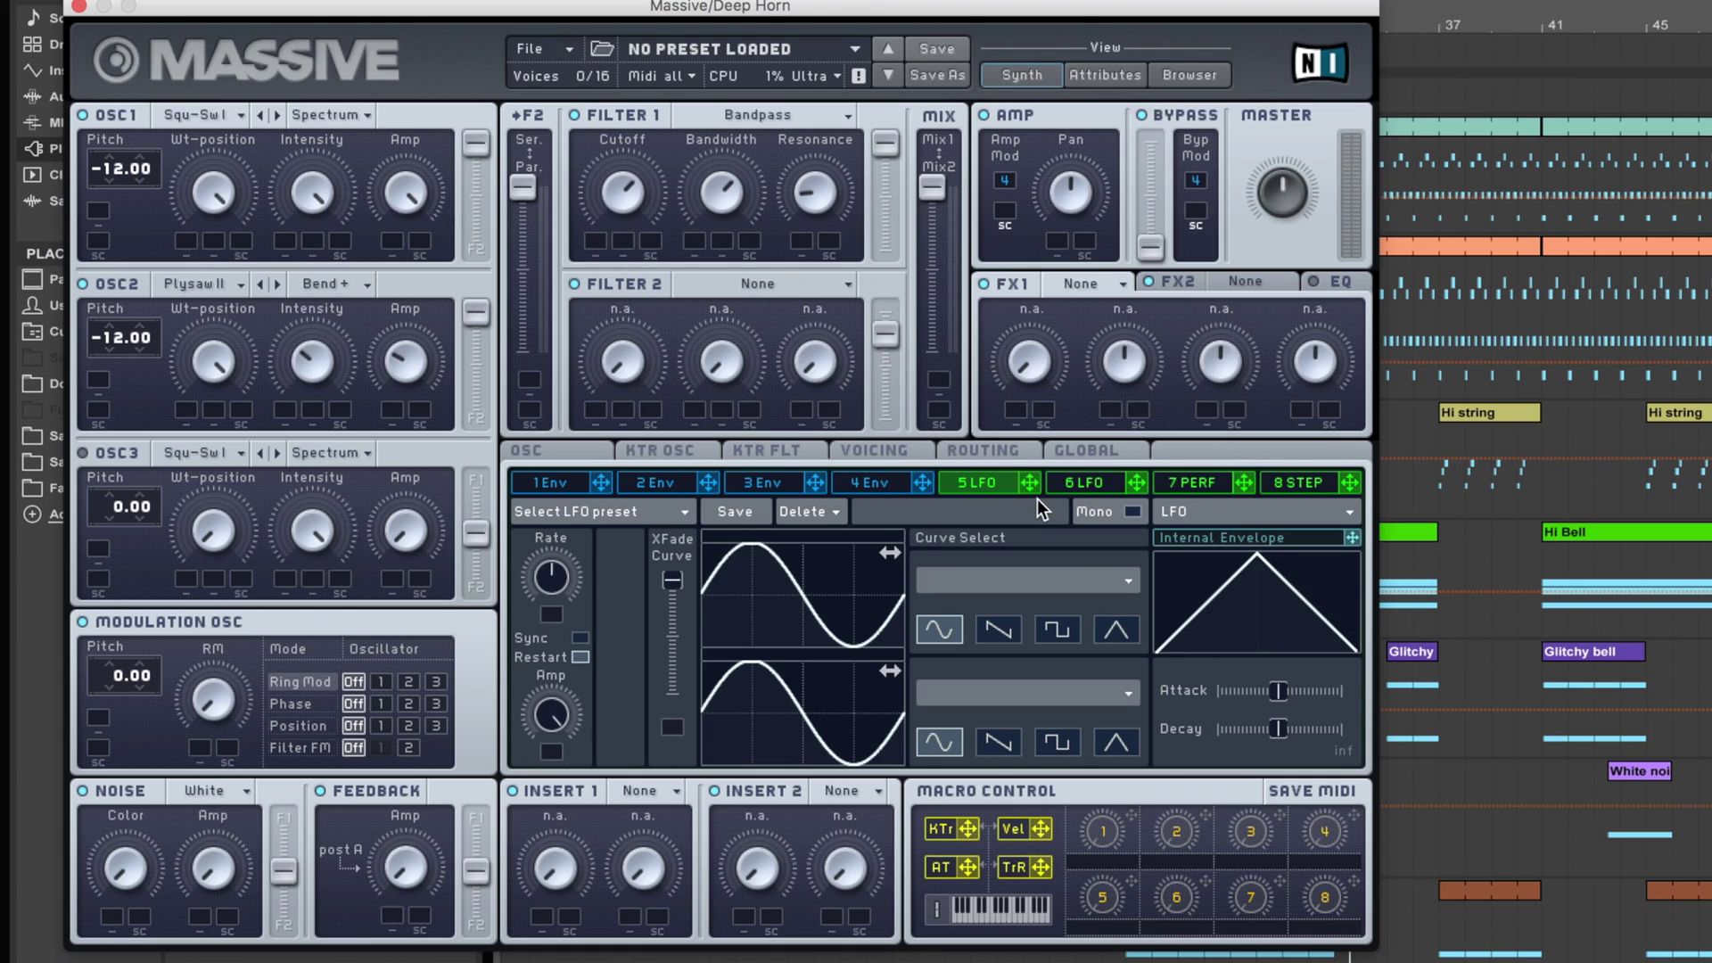
{"action": "left_click_drag", "start_coordinate": [1033, 488], "coordinate": [595, 270]}
{"action": "left_click", "coordinate": [575, 640]}
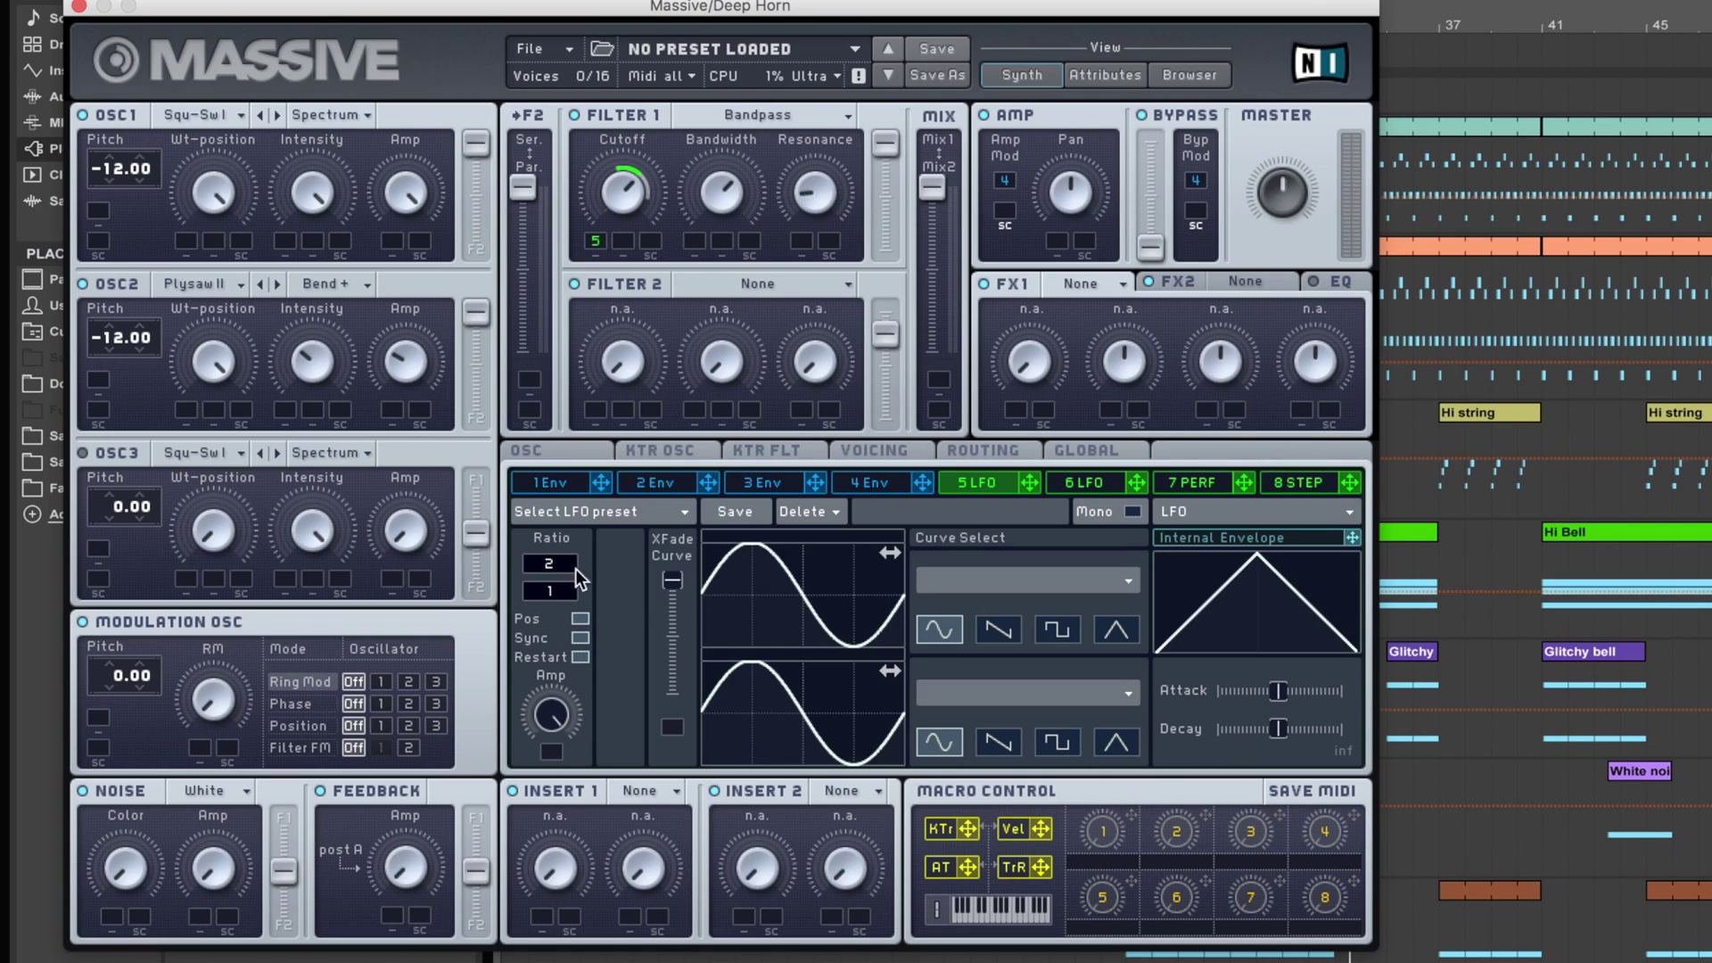
{"action": "left_click", "coordinate": [998, 742]}
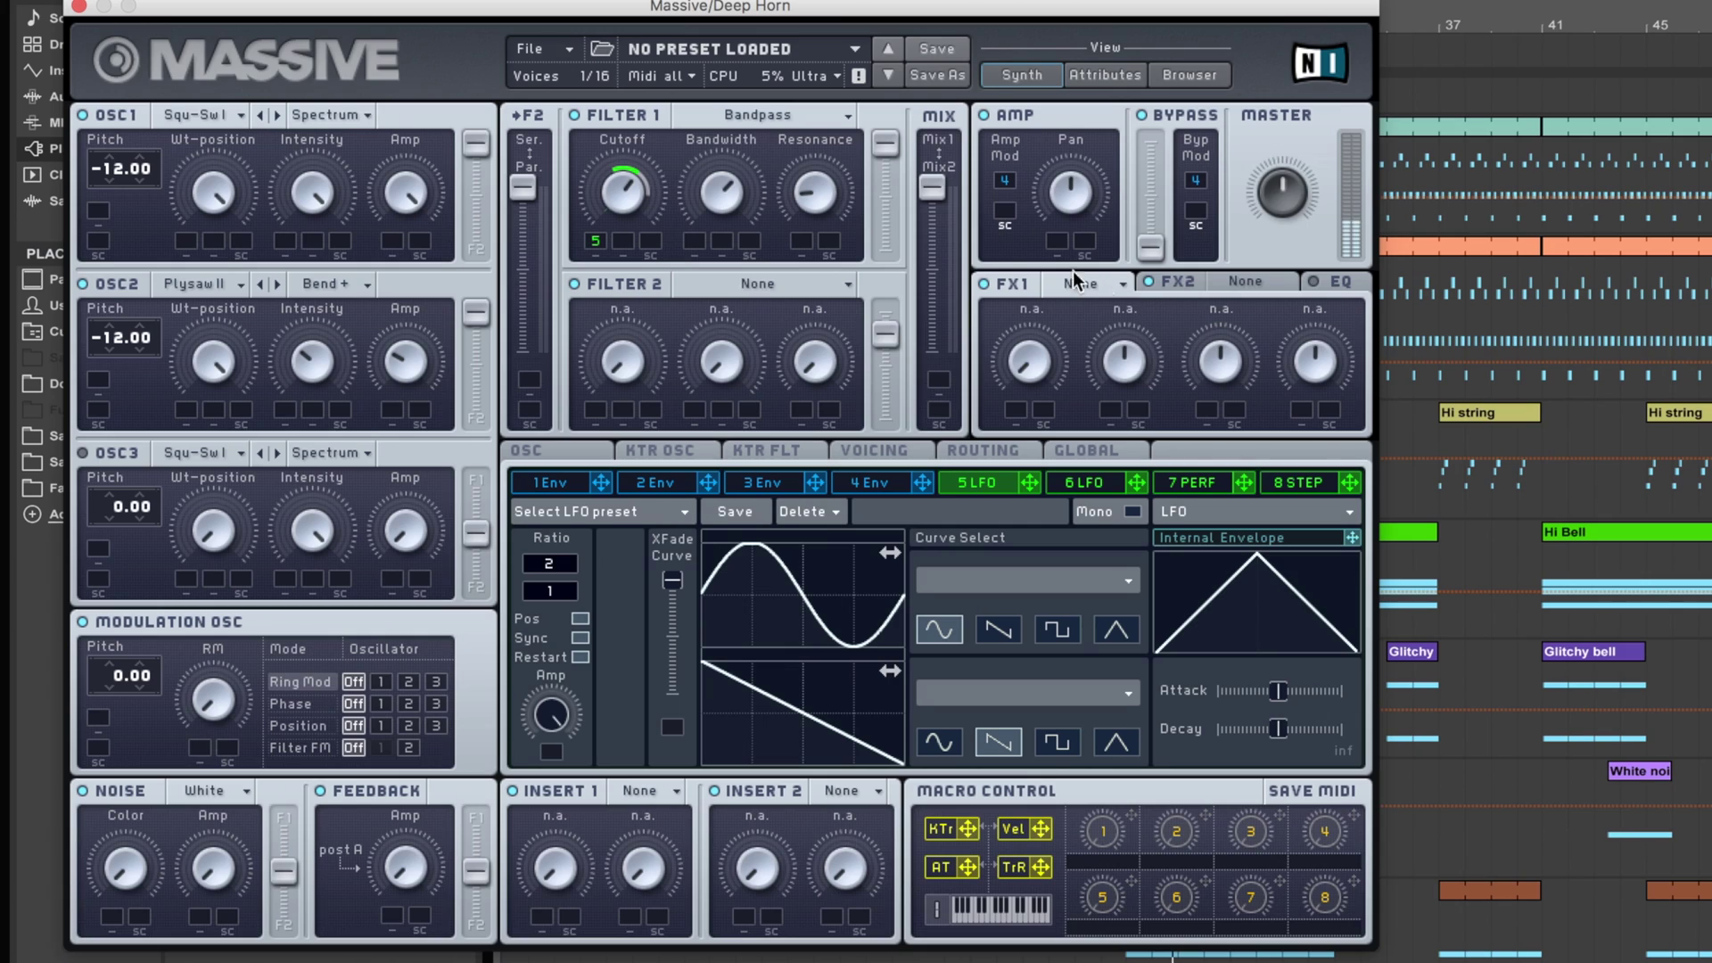
- Set four unison voices with a slight pitch spread and enable the pan position spread, shifted toward Full Inv
{"action": "left_click", "coordinate": [903, 452]}
{"action": "left_click_drag", "start_coordinate": [612, 565], "coordinate": [613, 562]}
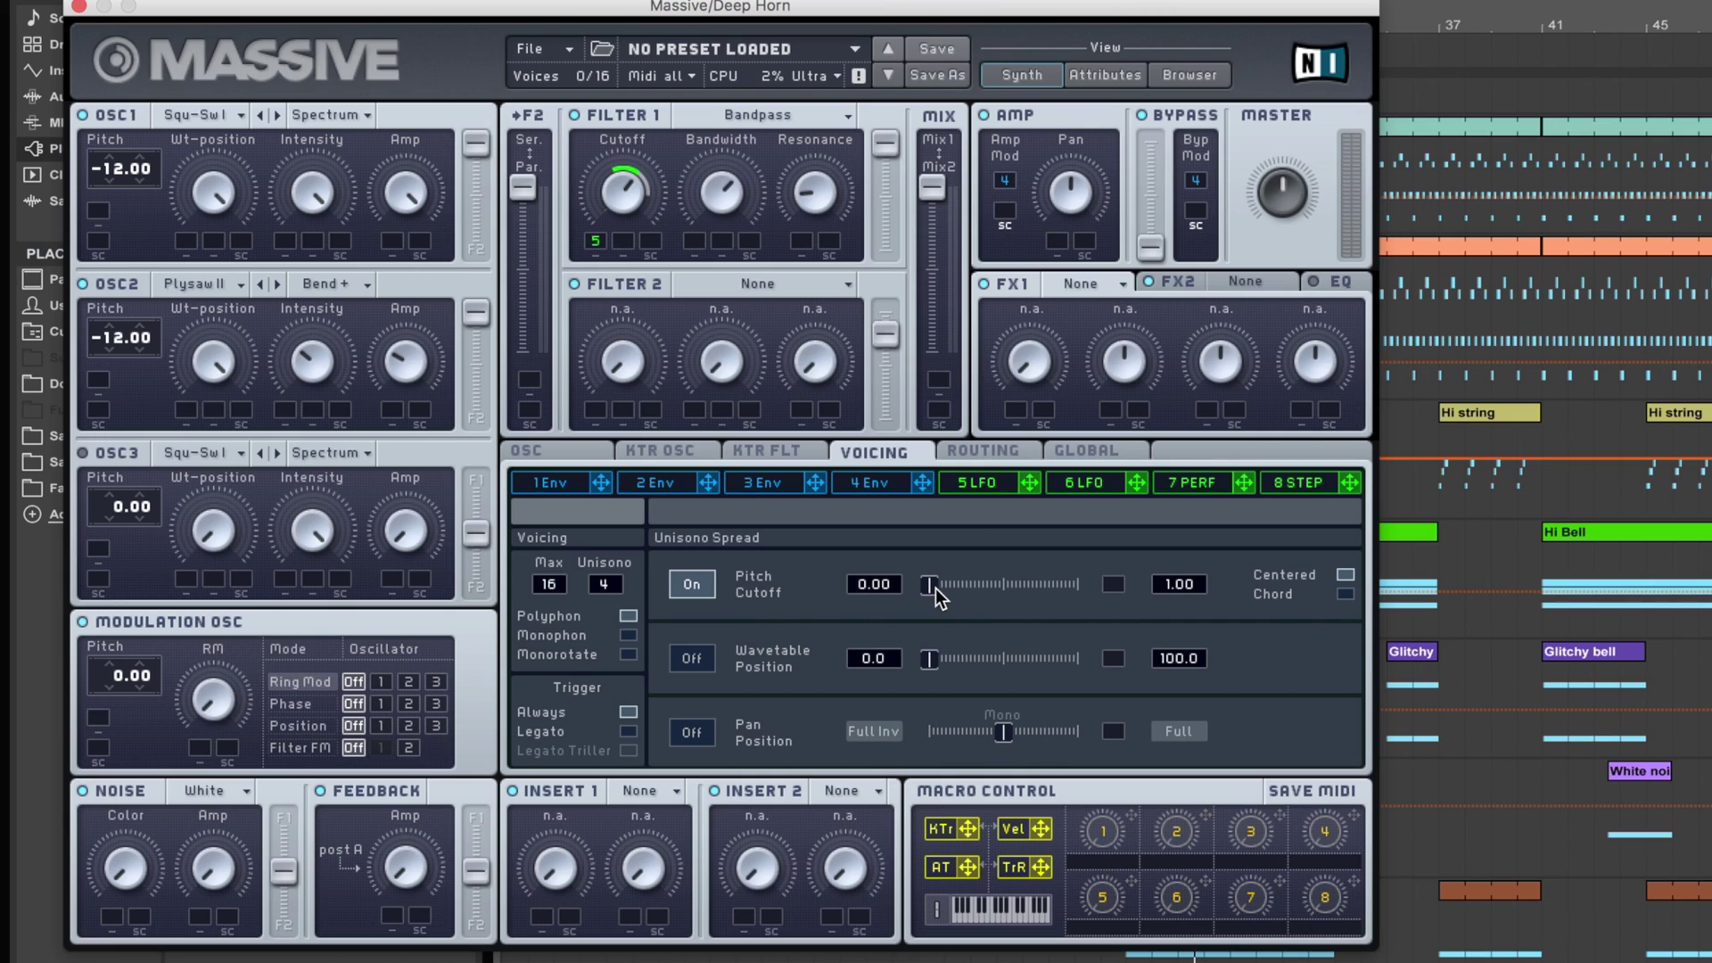
{"action": "left_click_drag", "start_coordinate": [945, 589], "coordinate": [941, 589]}
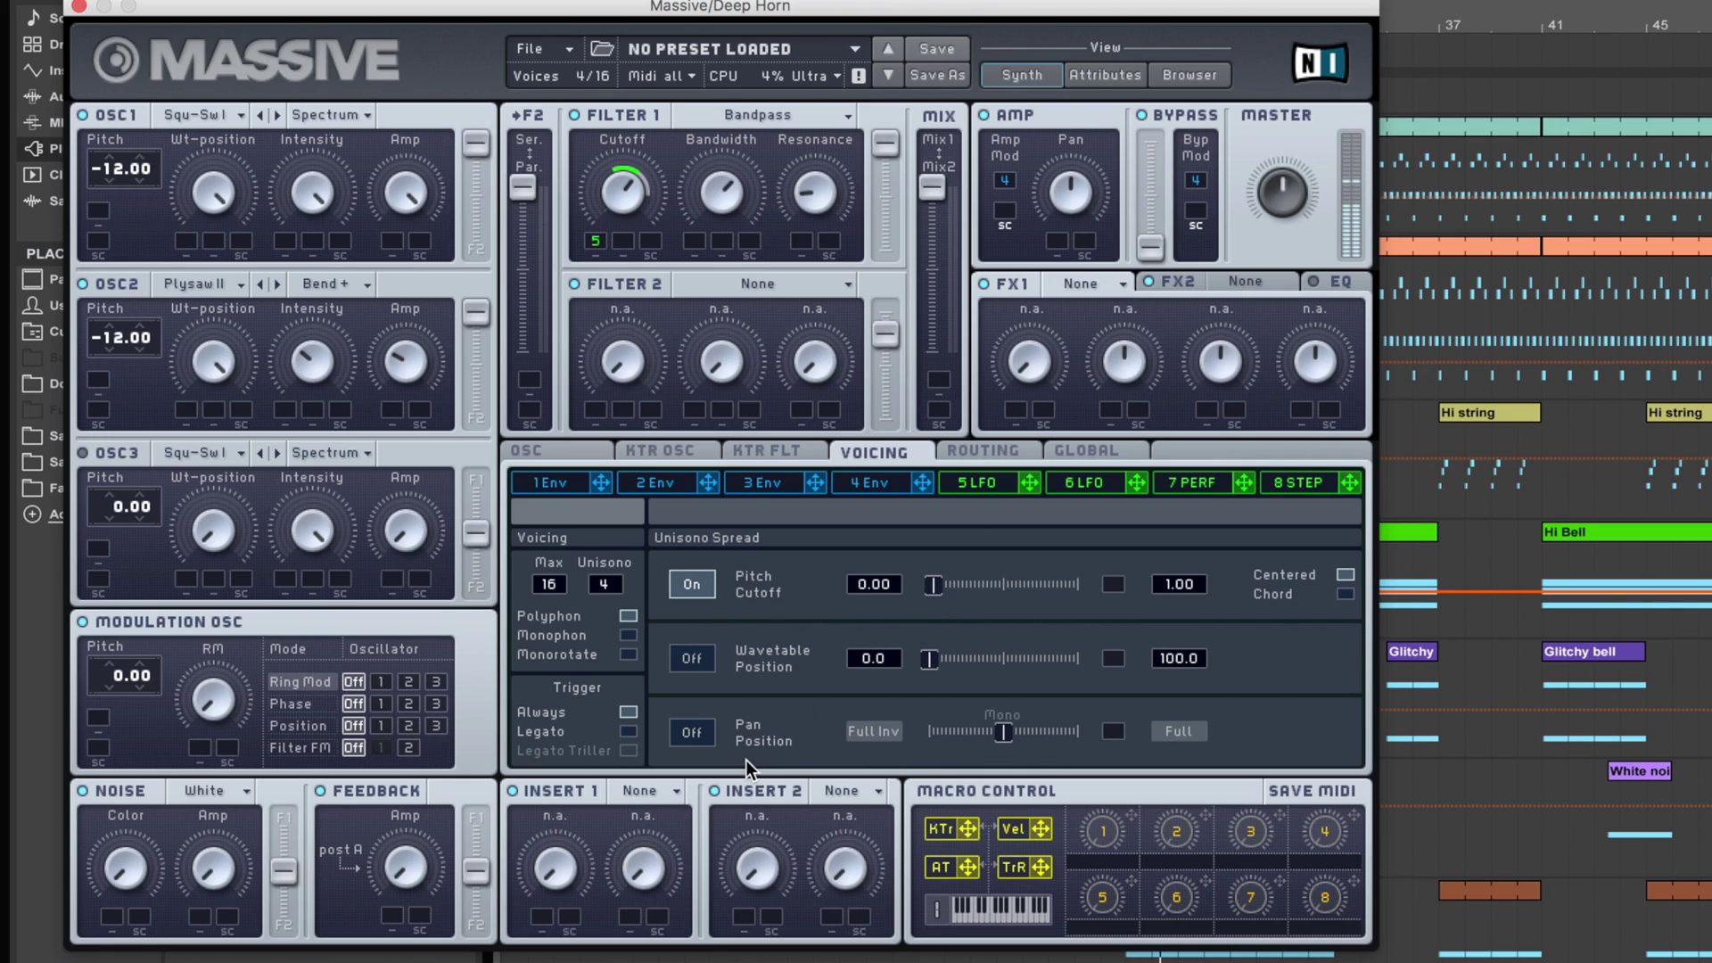
{"action": "left_click", "coordinate": [686, 733]}
{"action": "left_click_drag", "start_coordinate": [988, 740], "coordinate": [950, 740]}
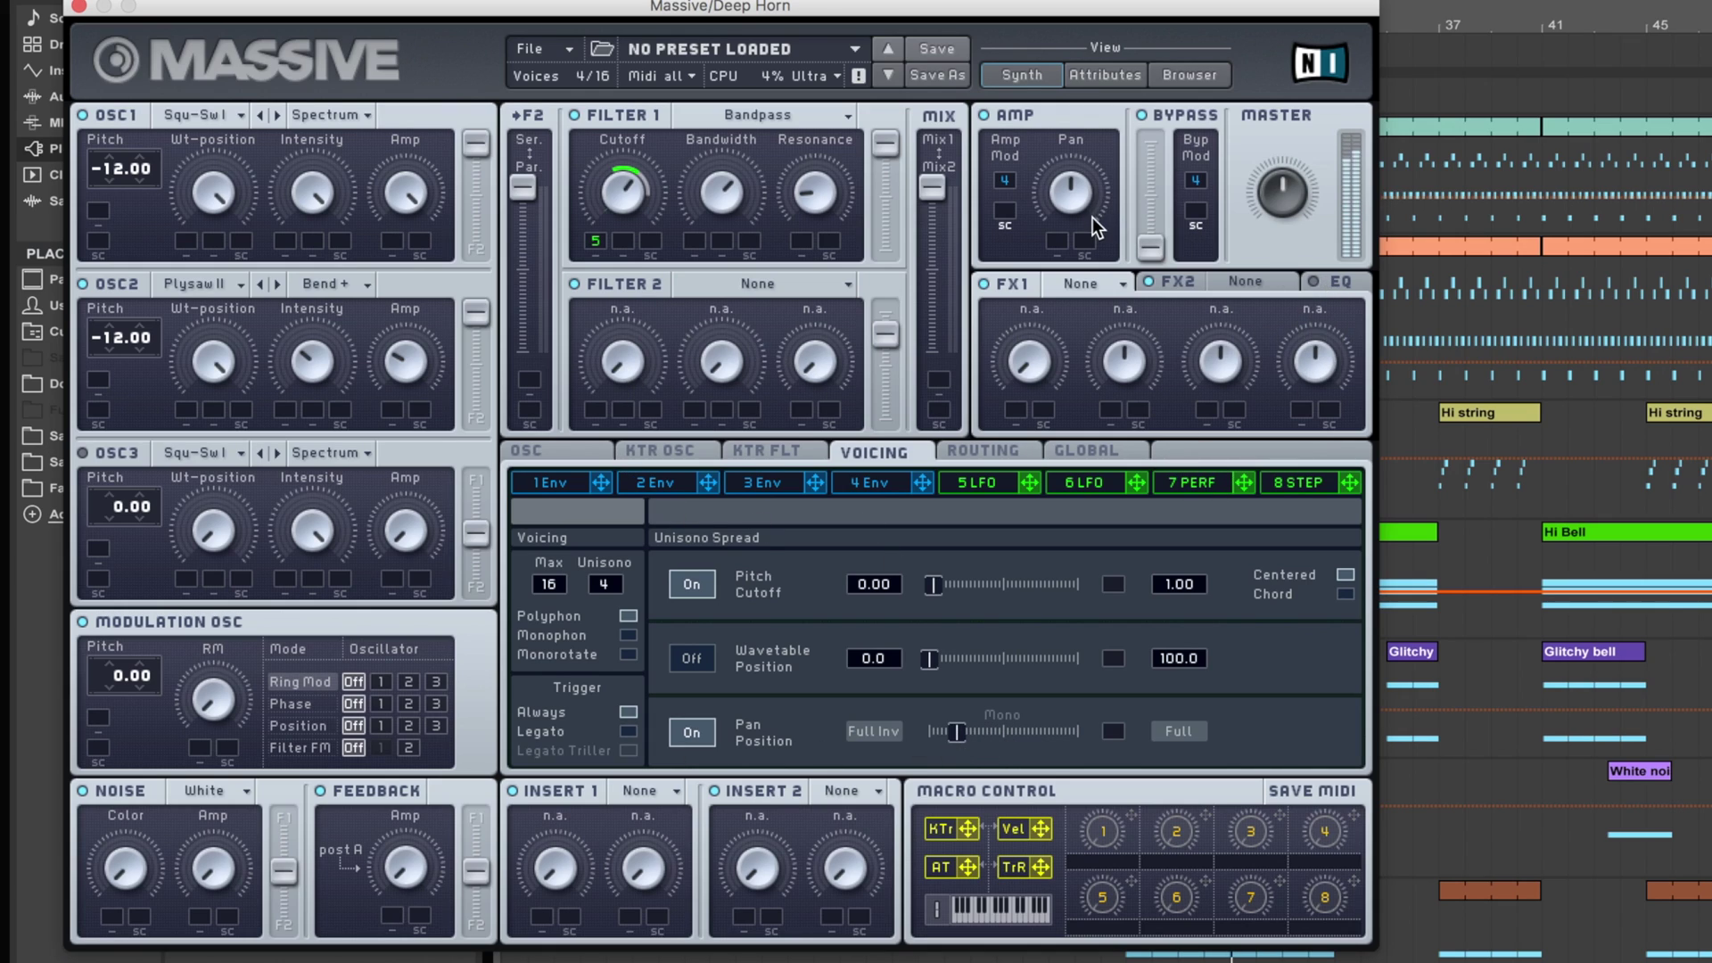
- Assign Brauner Tube to FX1 with a low dry/wet amount and adjust its drive to the midpoint
{"action": "left_click", "coordinate": [1118, 285]}
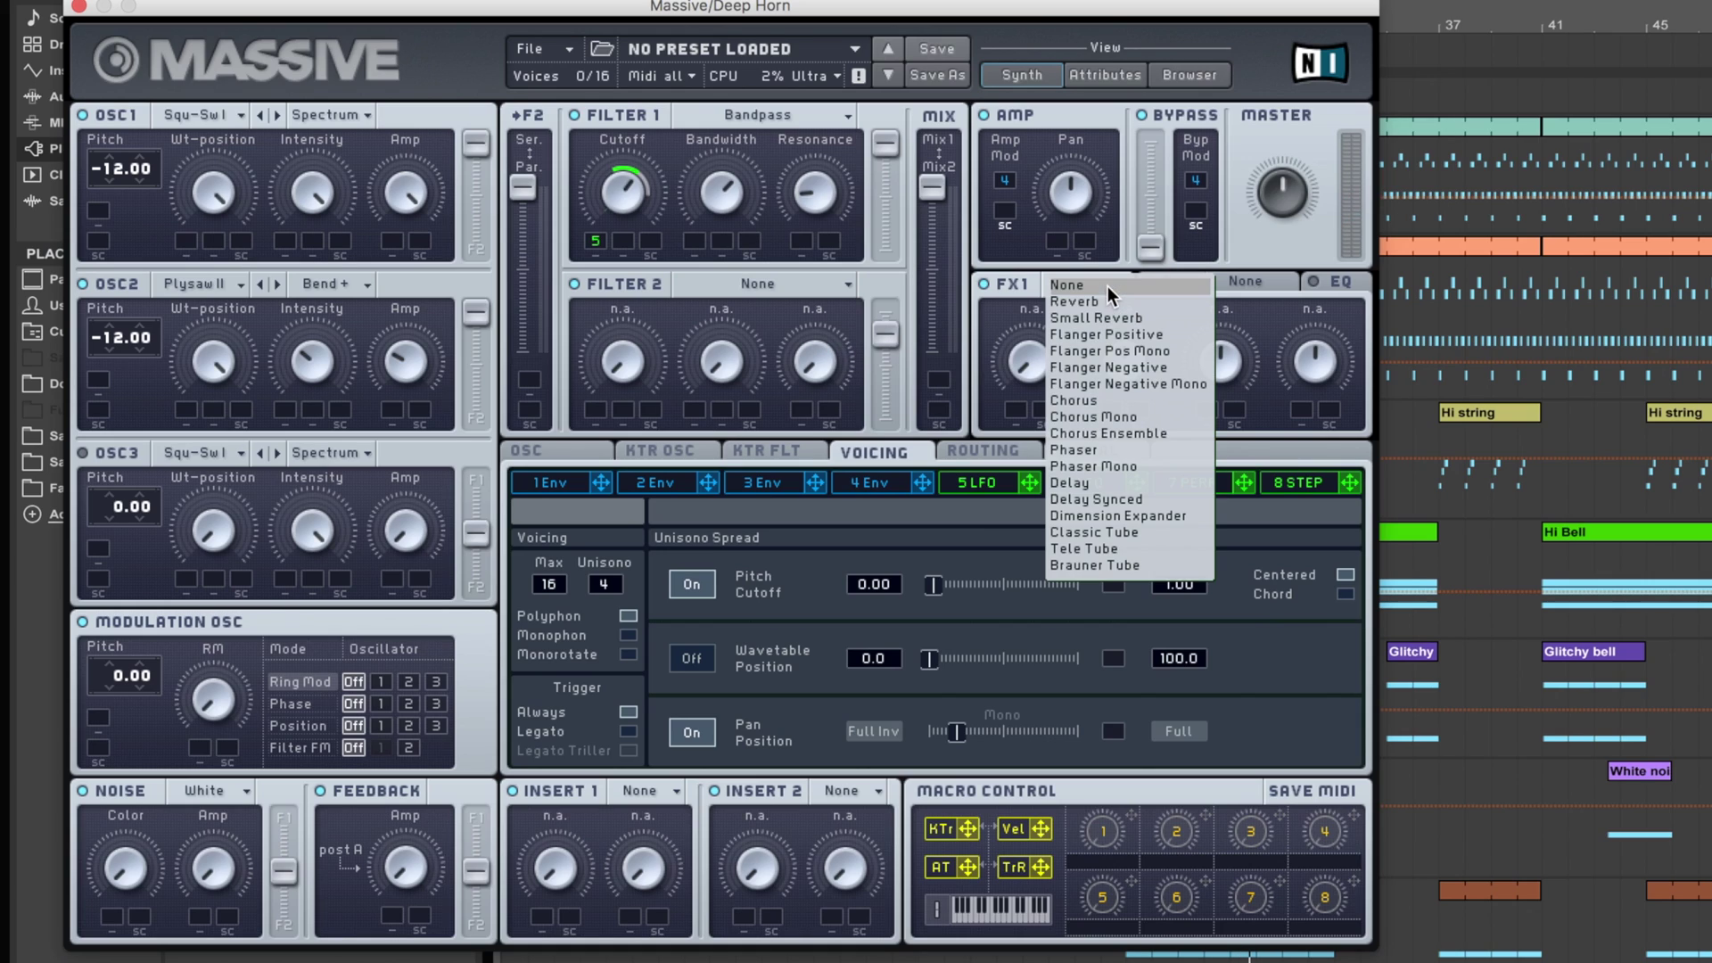
{"action": "left_click", "coordinate": [1100, 563]}
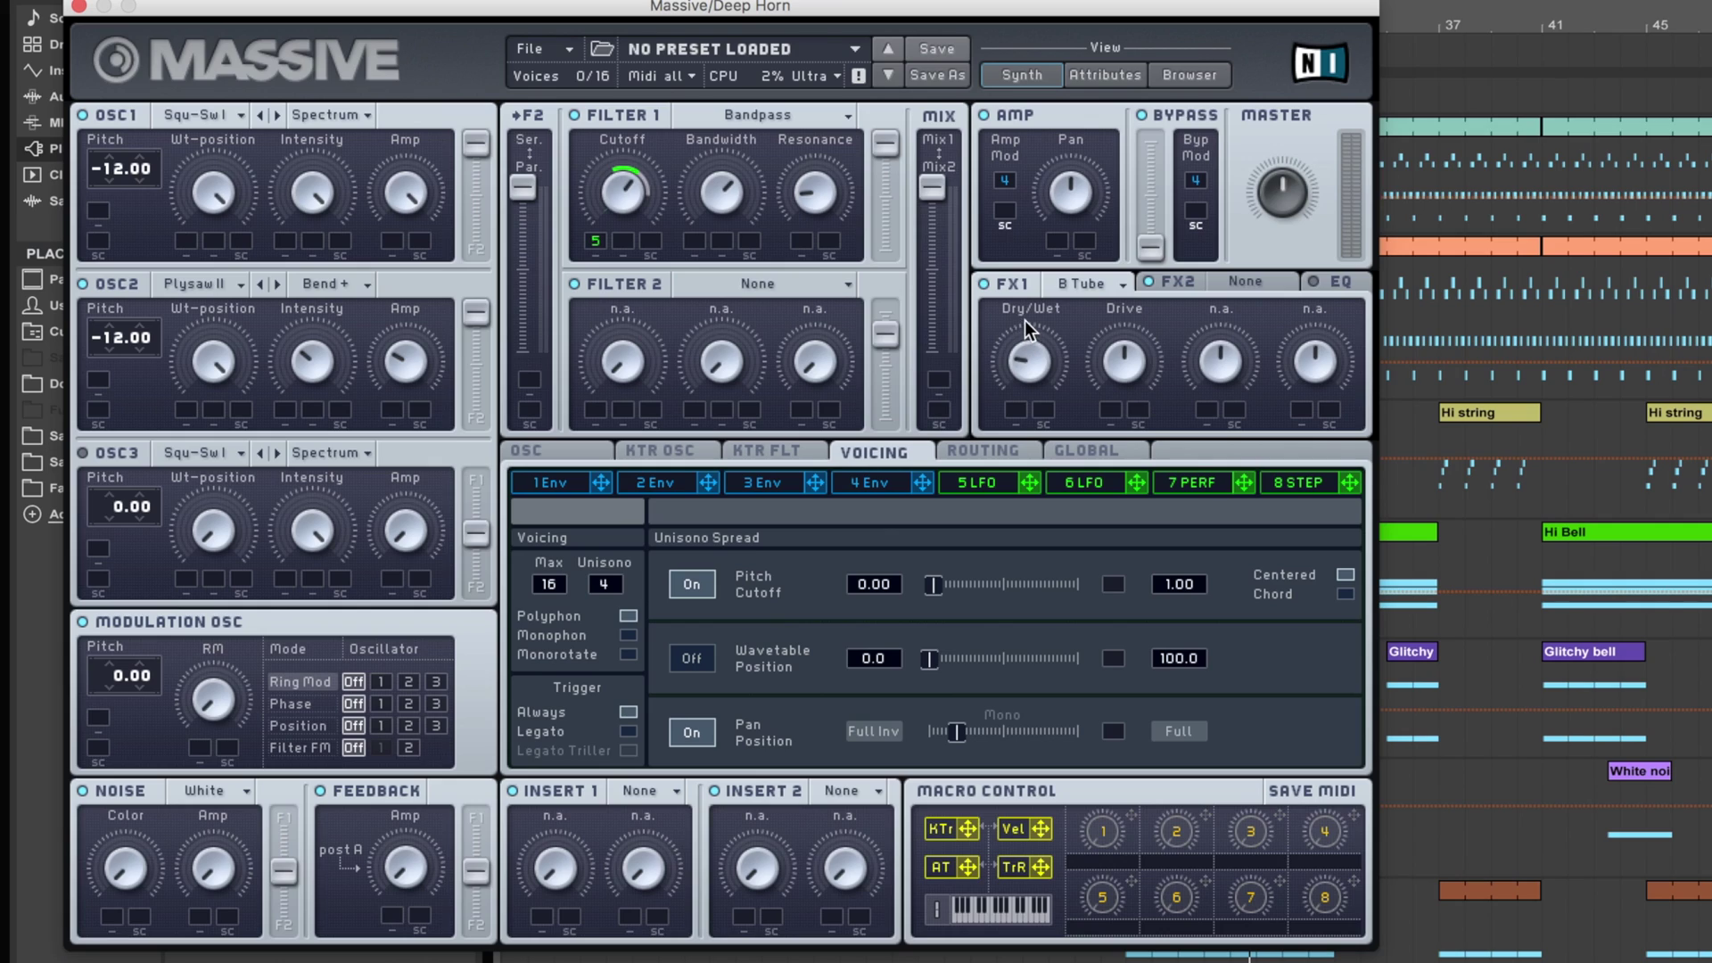
{"action": "left_click_drag", "start_coordinate": [1132, 361], "coordinate": [1130, 393]}
{"action": "key", "text": "space"}
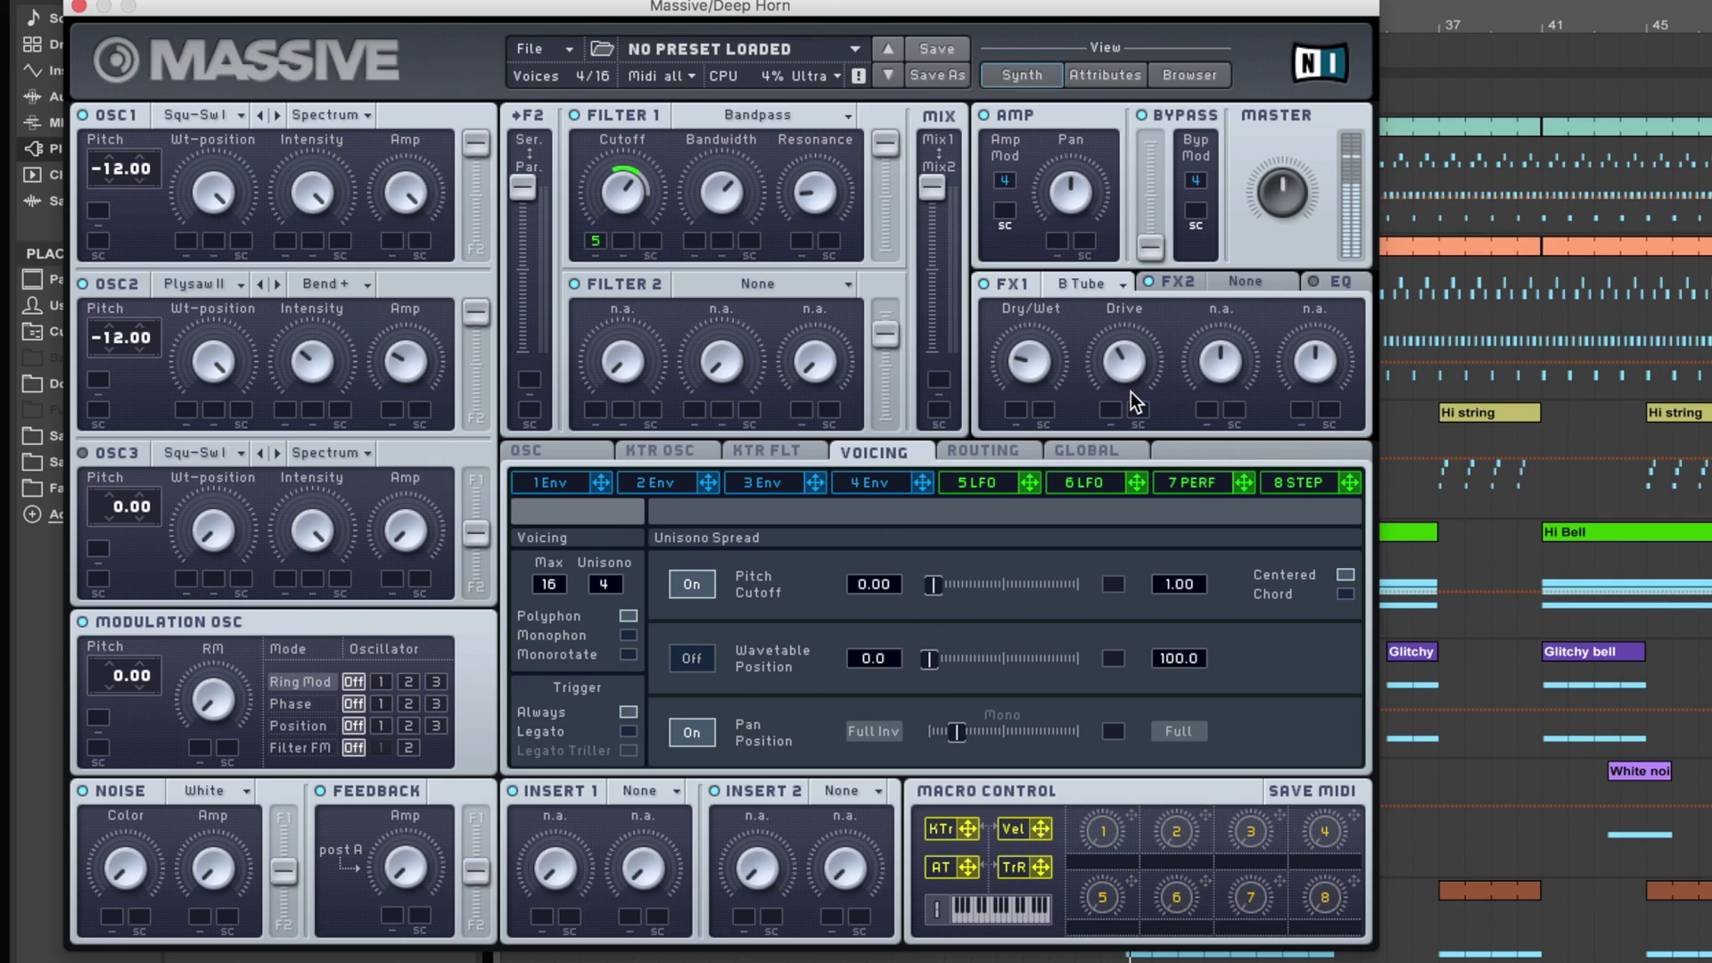
{"action": "left_click_drag", "start_coordinate": [1131, 392], "coordinate": [1126, 358]}
- Assign Reverb to FX2 and raise its dry/wet, size, density and color slightly
{"action": "left_click", "coordinate": [1228, 275]}
{"action": "left_click", "coordinate": [1226, 280]}
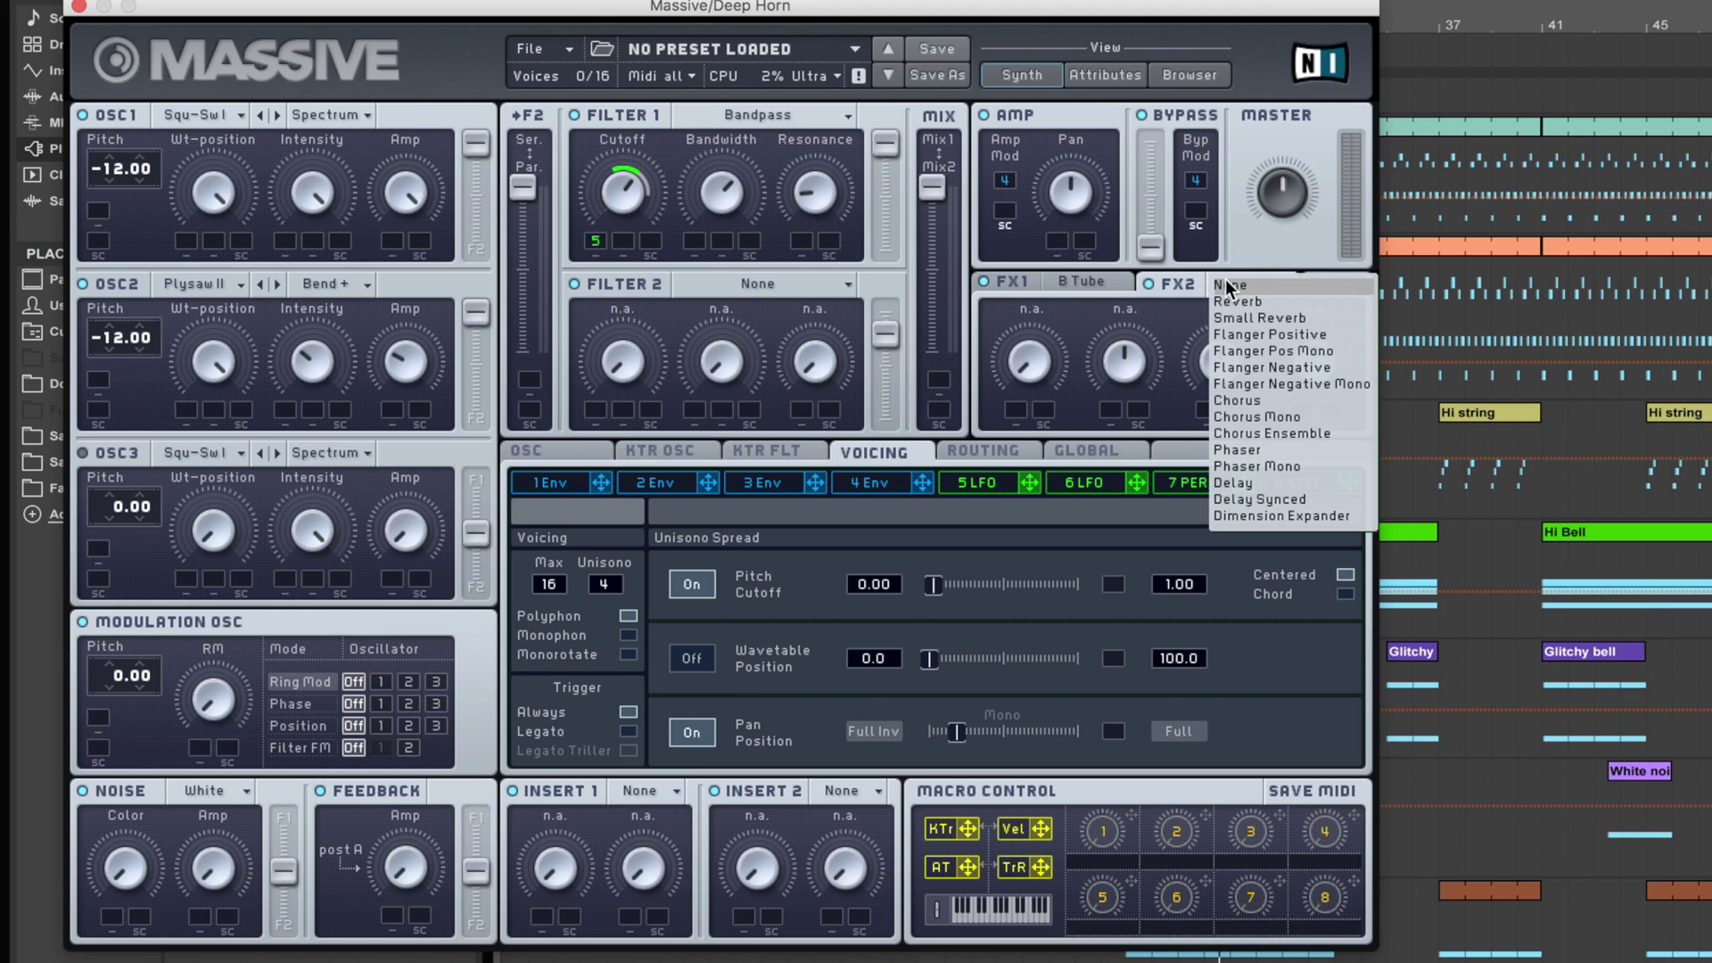
{"action": "left_click", "coordinate": [1227, 303]}
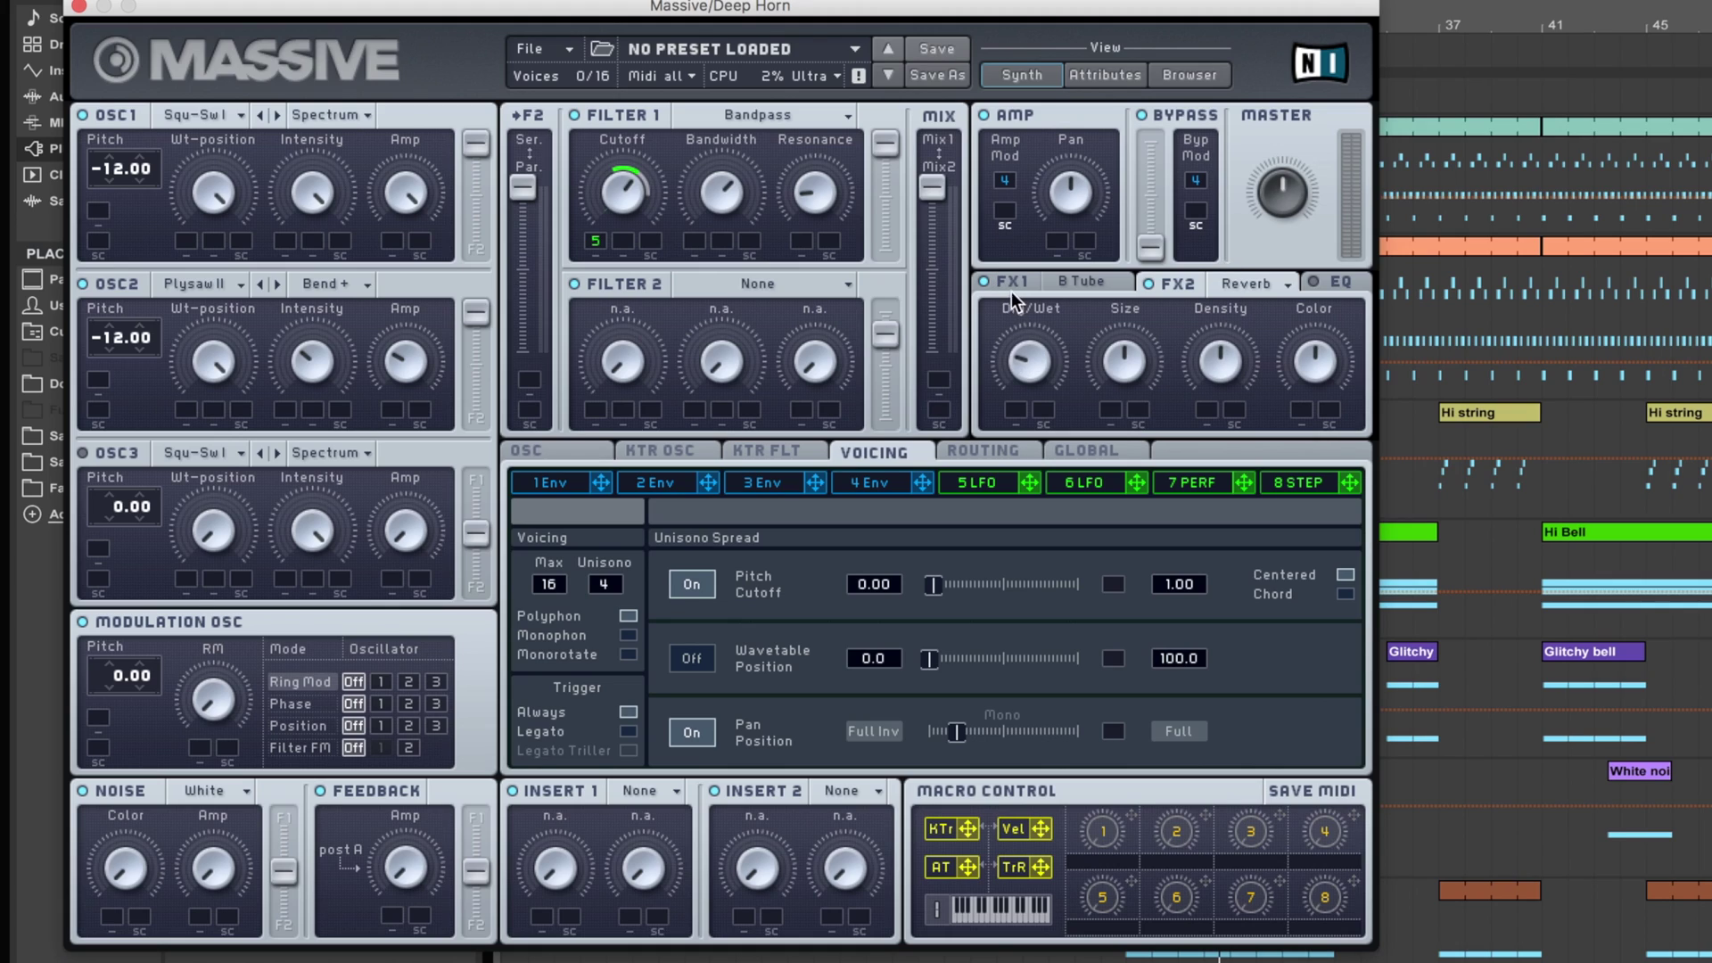
{"action": "left_click_drag", "start_coordinate": [1131, 377], "coordinate": [1115, 345]}
{"action": "left_click_drag", "start_coordinate": [1219, 361], "coordinate": [1279, 310]}
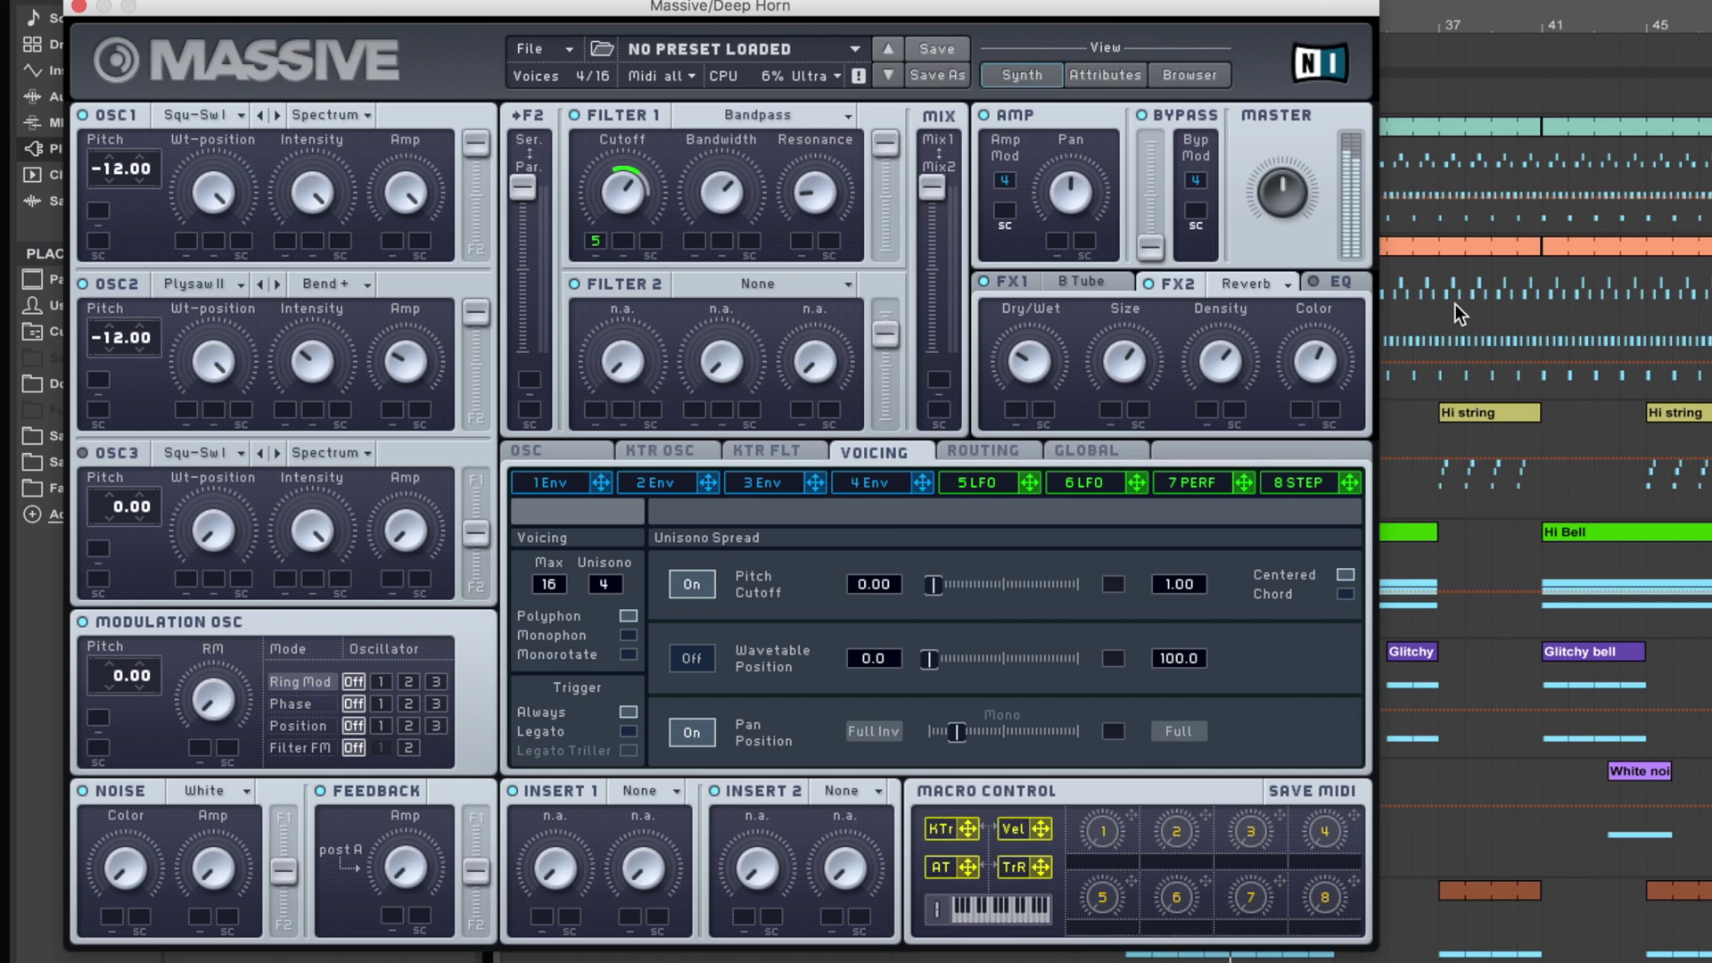
- Enable the EQ, reduce the high shelf, raise the low shelf and boost, and lower the boost frequency
{"action": "left_click", "coordinate": [1340, 286]}
{"action": "left_click", "coordinate": [1313, 285]}
{"action": "left_click_drag", "start_coordinate": [1316, 349], "coordinate": [1311, 371]}
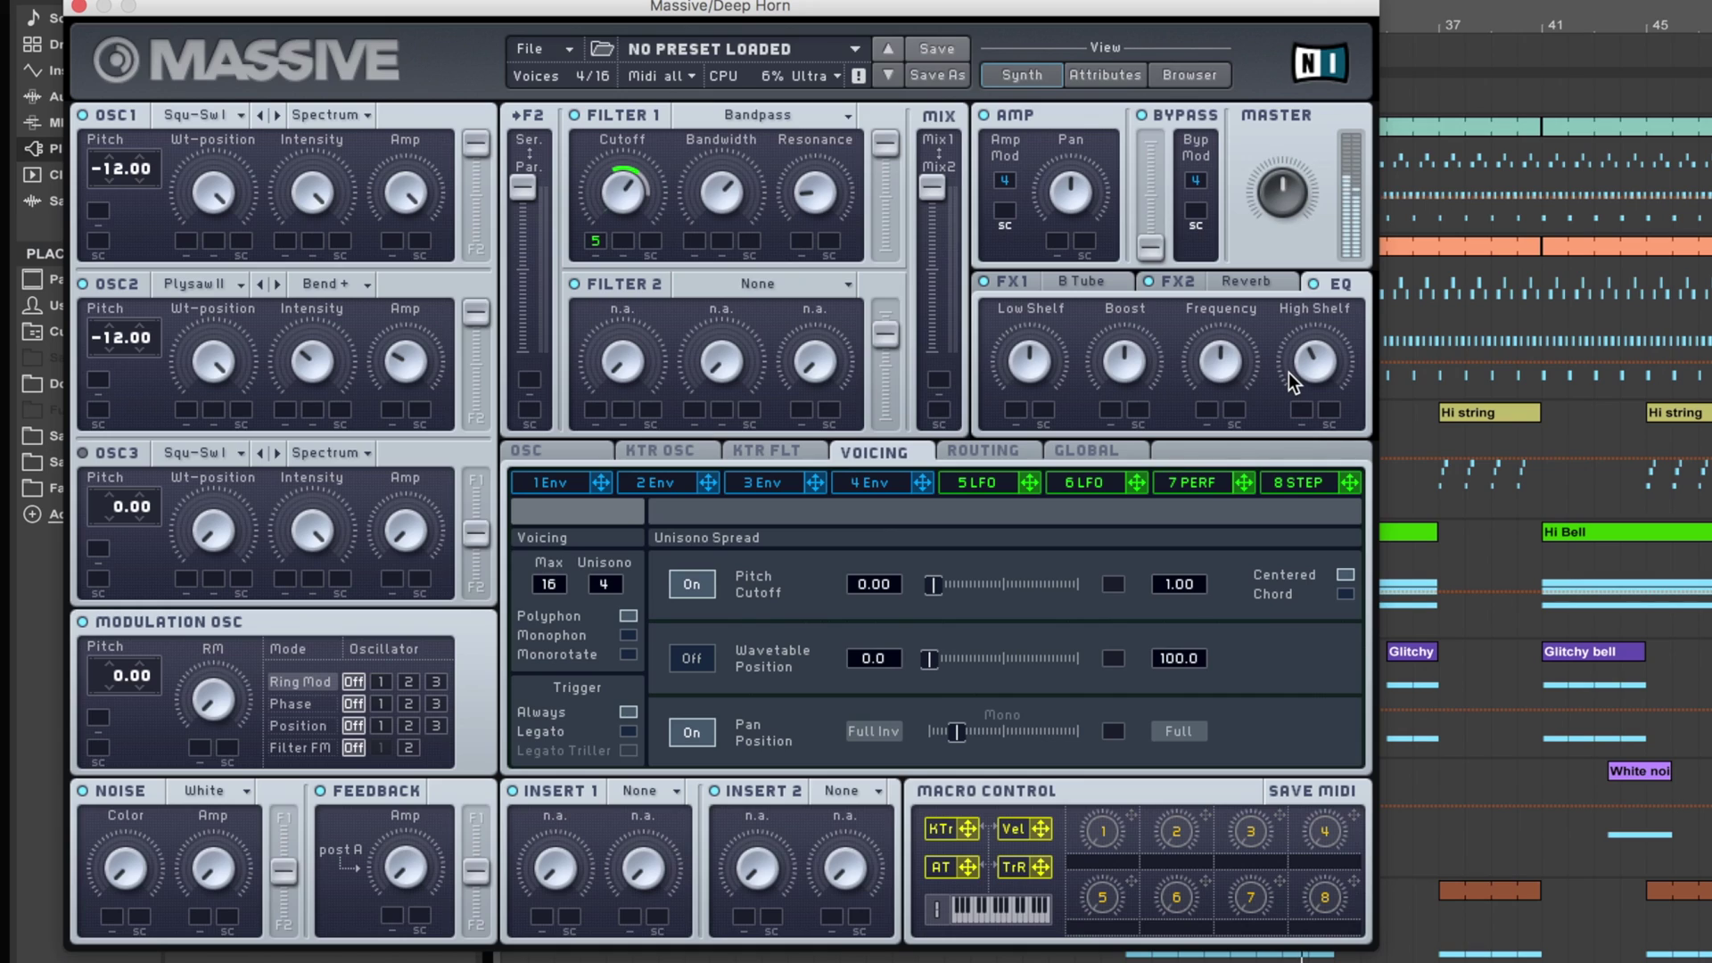
{"action": "left_click_drag", "start_coordinate": [1227, 363], "coordinate": [1127, 349]}
- Shape envelope 4 with a gradual attack, a slightly longer decay and a high decay level
{"action": "left_click", "coordinate": [870, 484]}
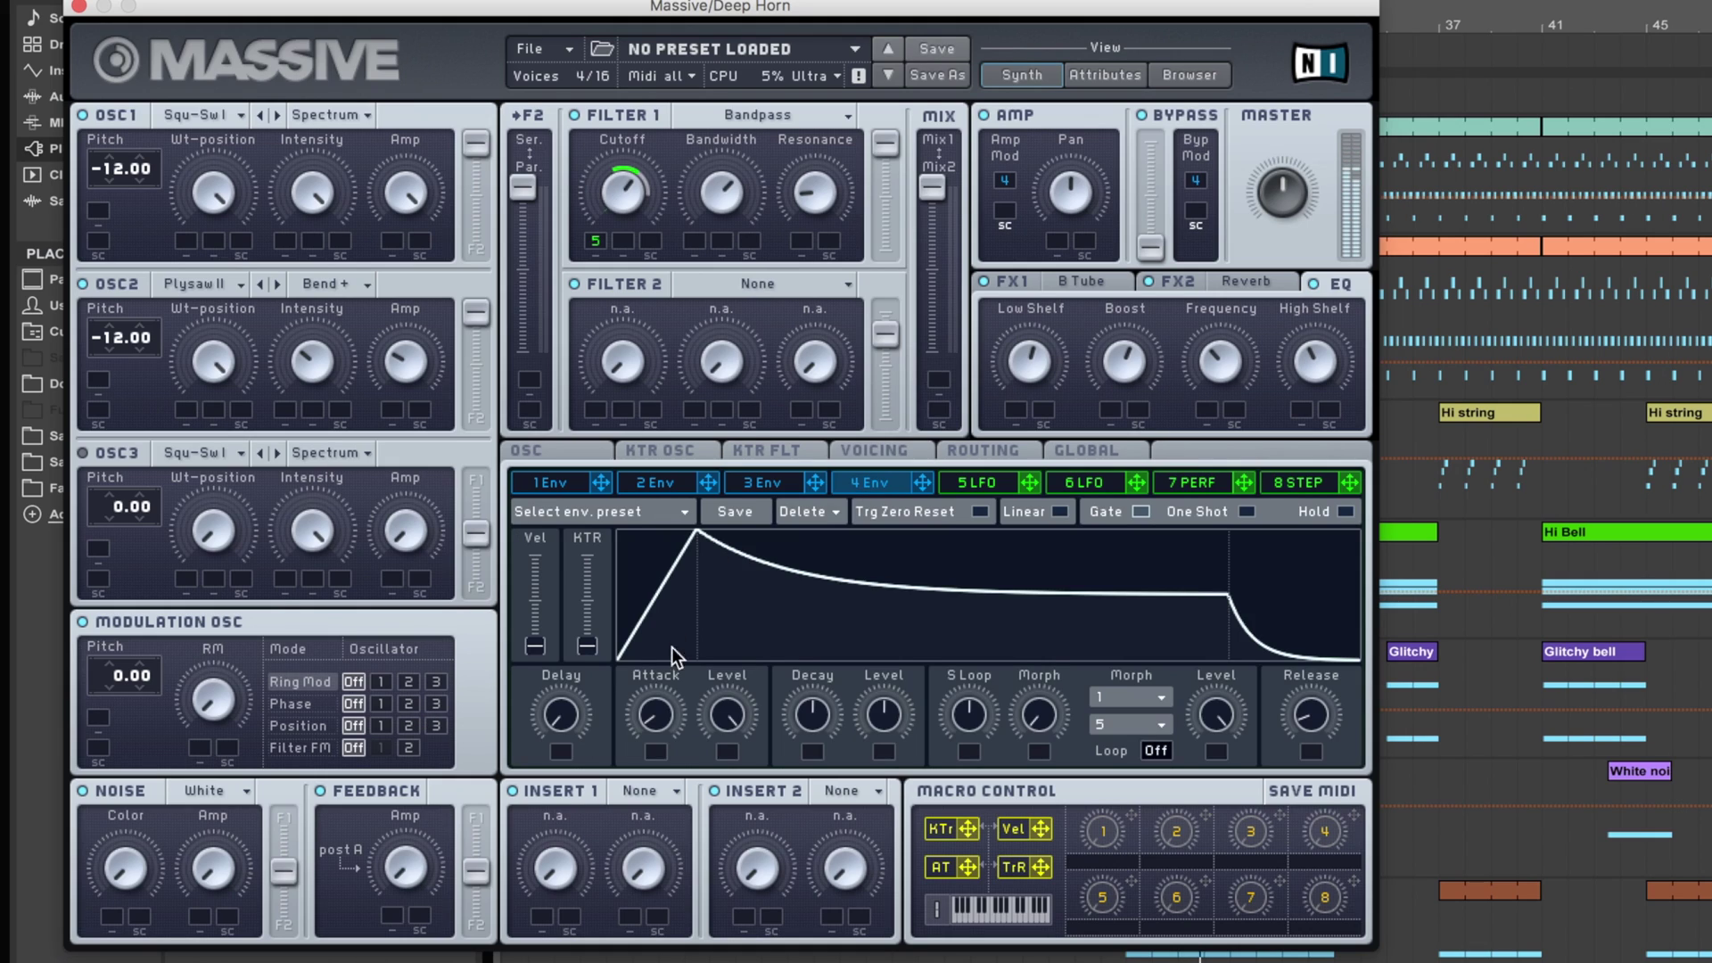
{"action": "scroll", "coordinate": [651, 715], "scroll_direction": "up", "scroll_amount": 2}
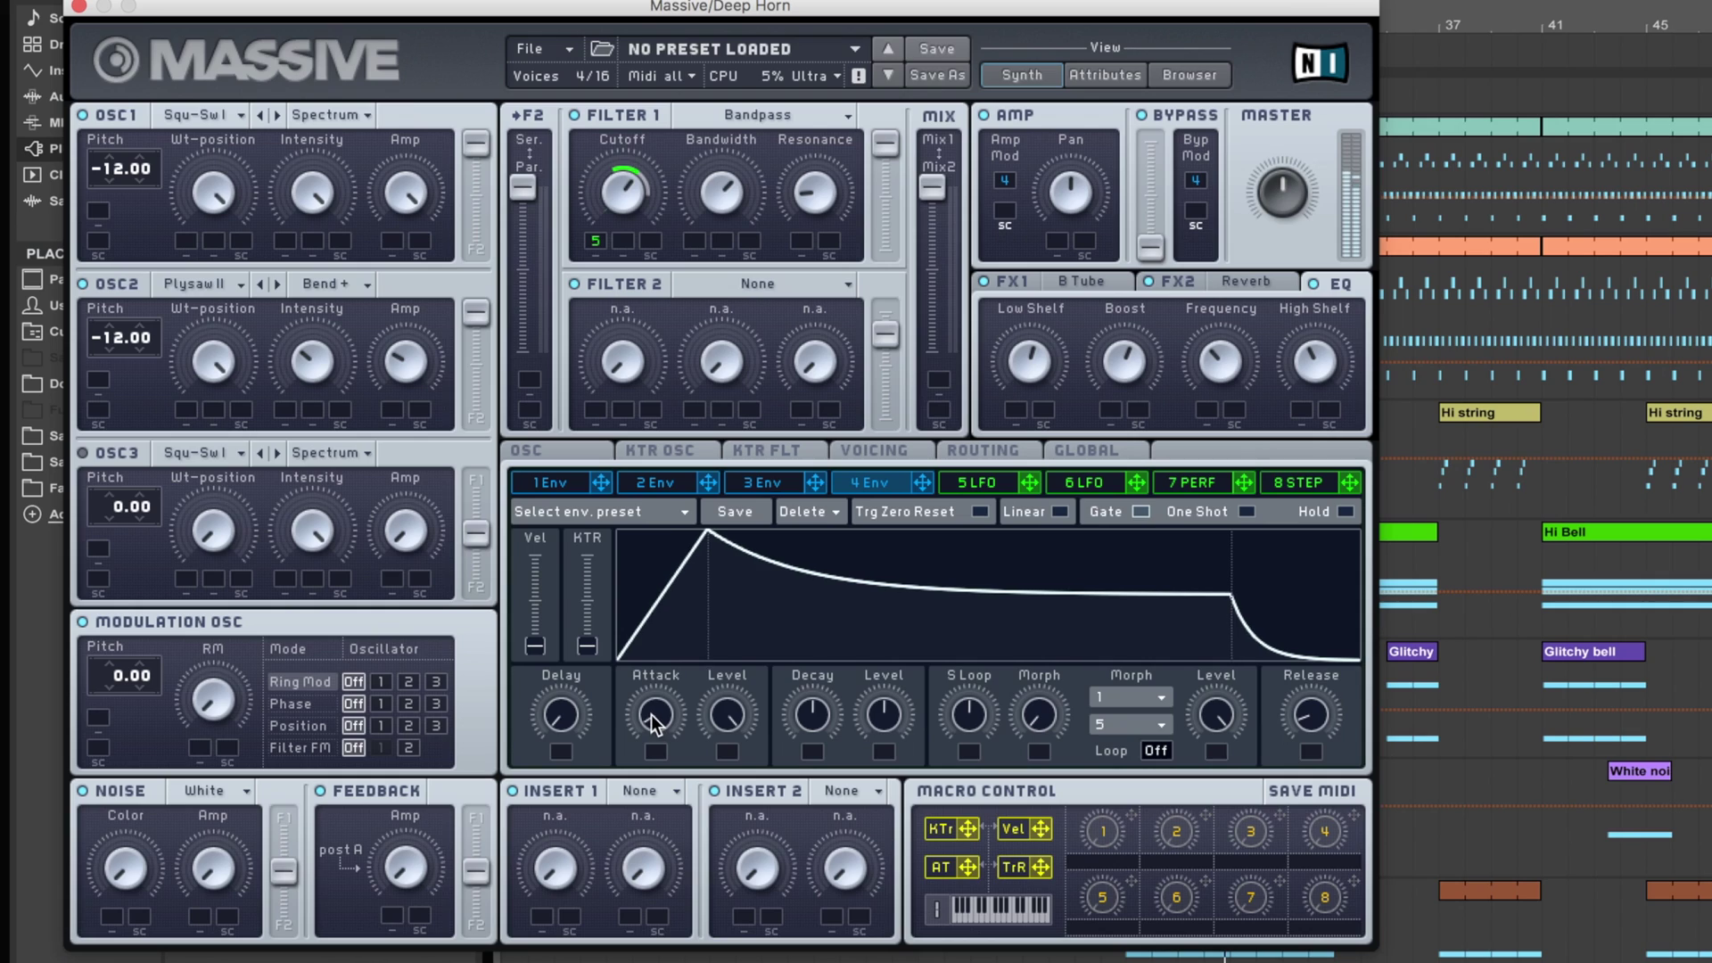
{"action": "left_click_drag", "start_coordinate": [885, 726], "coordinate": [879, 653]}
{"action": "left_click_drag", "start_coordinate": [812, 718], "coordinate": [677, 672]}
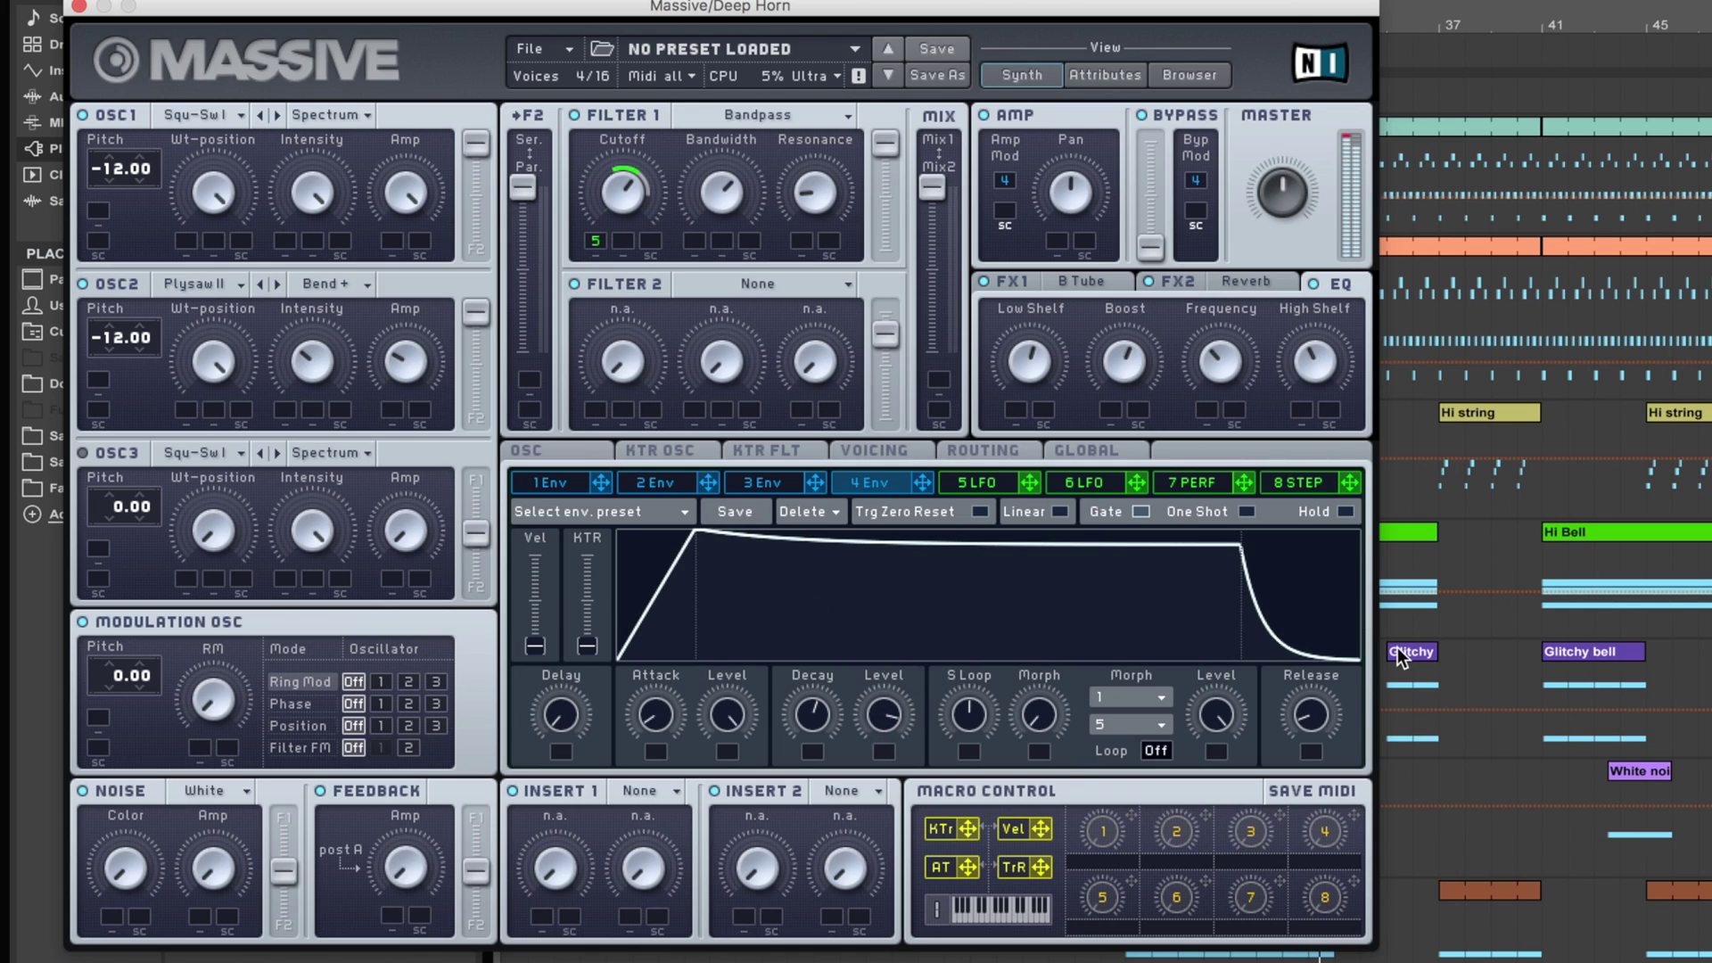
- Lower Massive's master volume and slightly reduce envelope 4's attack level
{"action": "left_click_drag", "start_coordinate": [1273, 196], "coordinate": [1273, 208]}
{"action": "left_click_drag", "start_coordinate": [1279, 193], "coordinate": [1278, 205]}
{"action": "left_click_drag", "start_coordinate": [724, 712], "coordinate": [725, 722]}
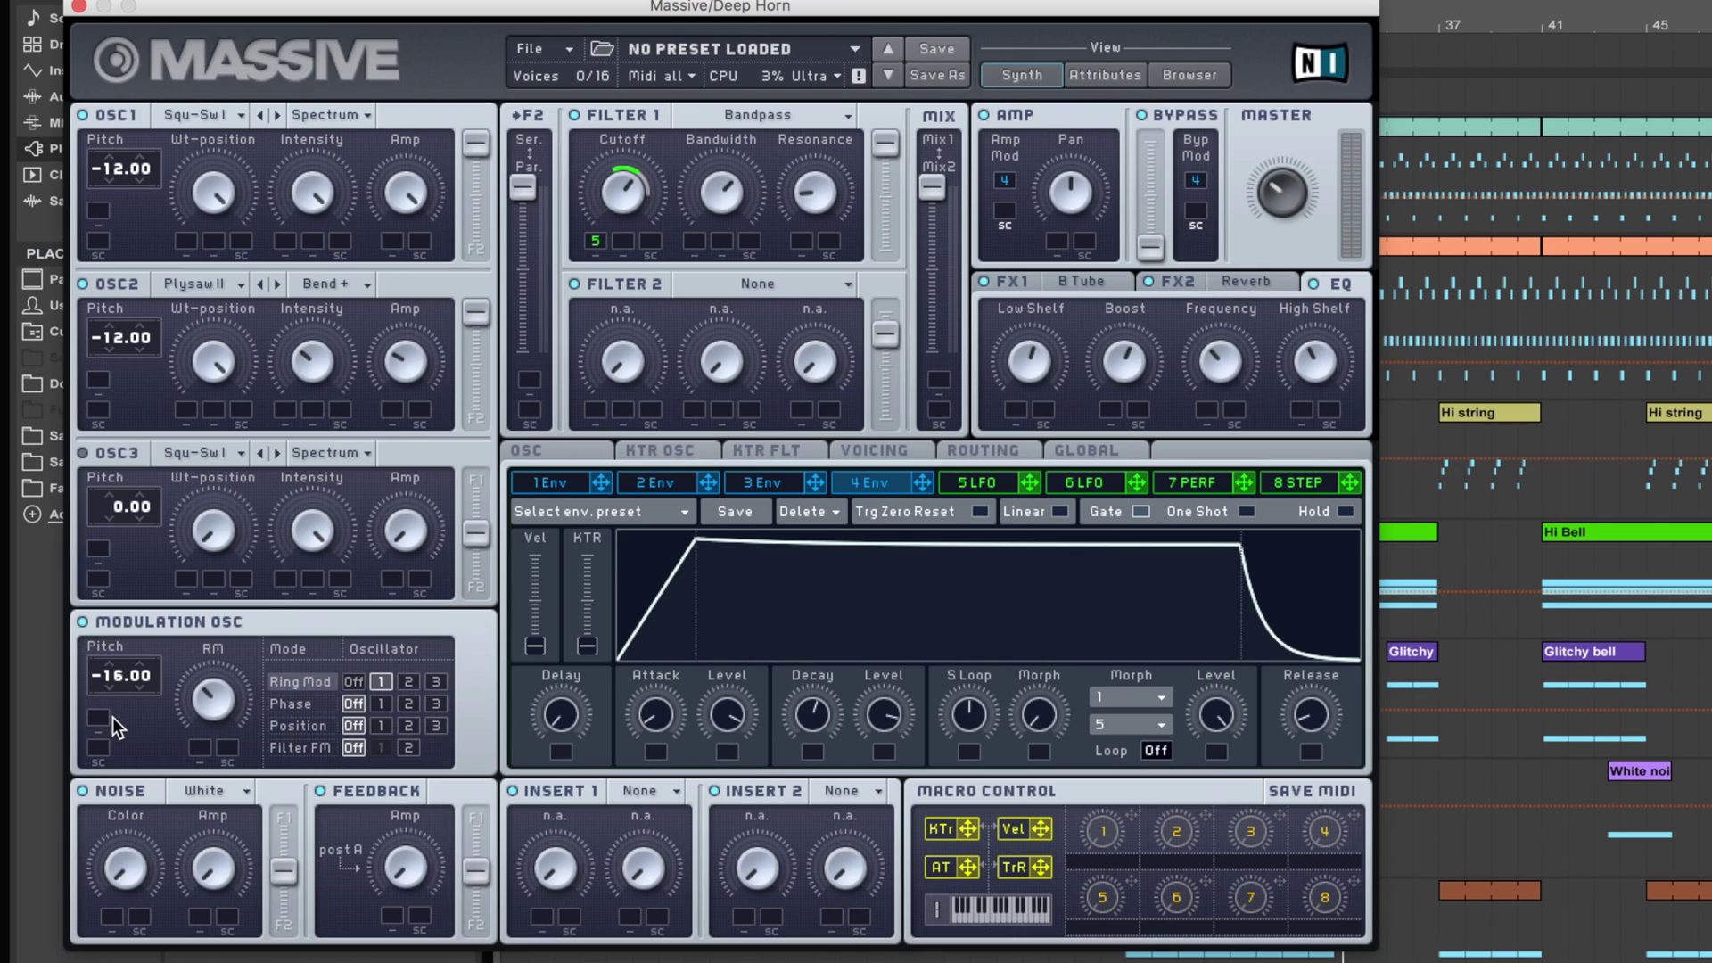
- Set the modulation oscillator's pitch to -24.00, assign LFO 5 to the ring modulation amount and apply phase modulation to oscillator 2
{"action": "left_click_drag", "start_coordinate": [112, 730], "coordinate": [113, 731]}
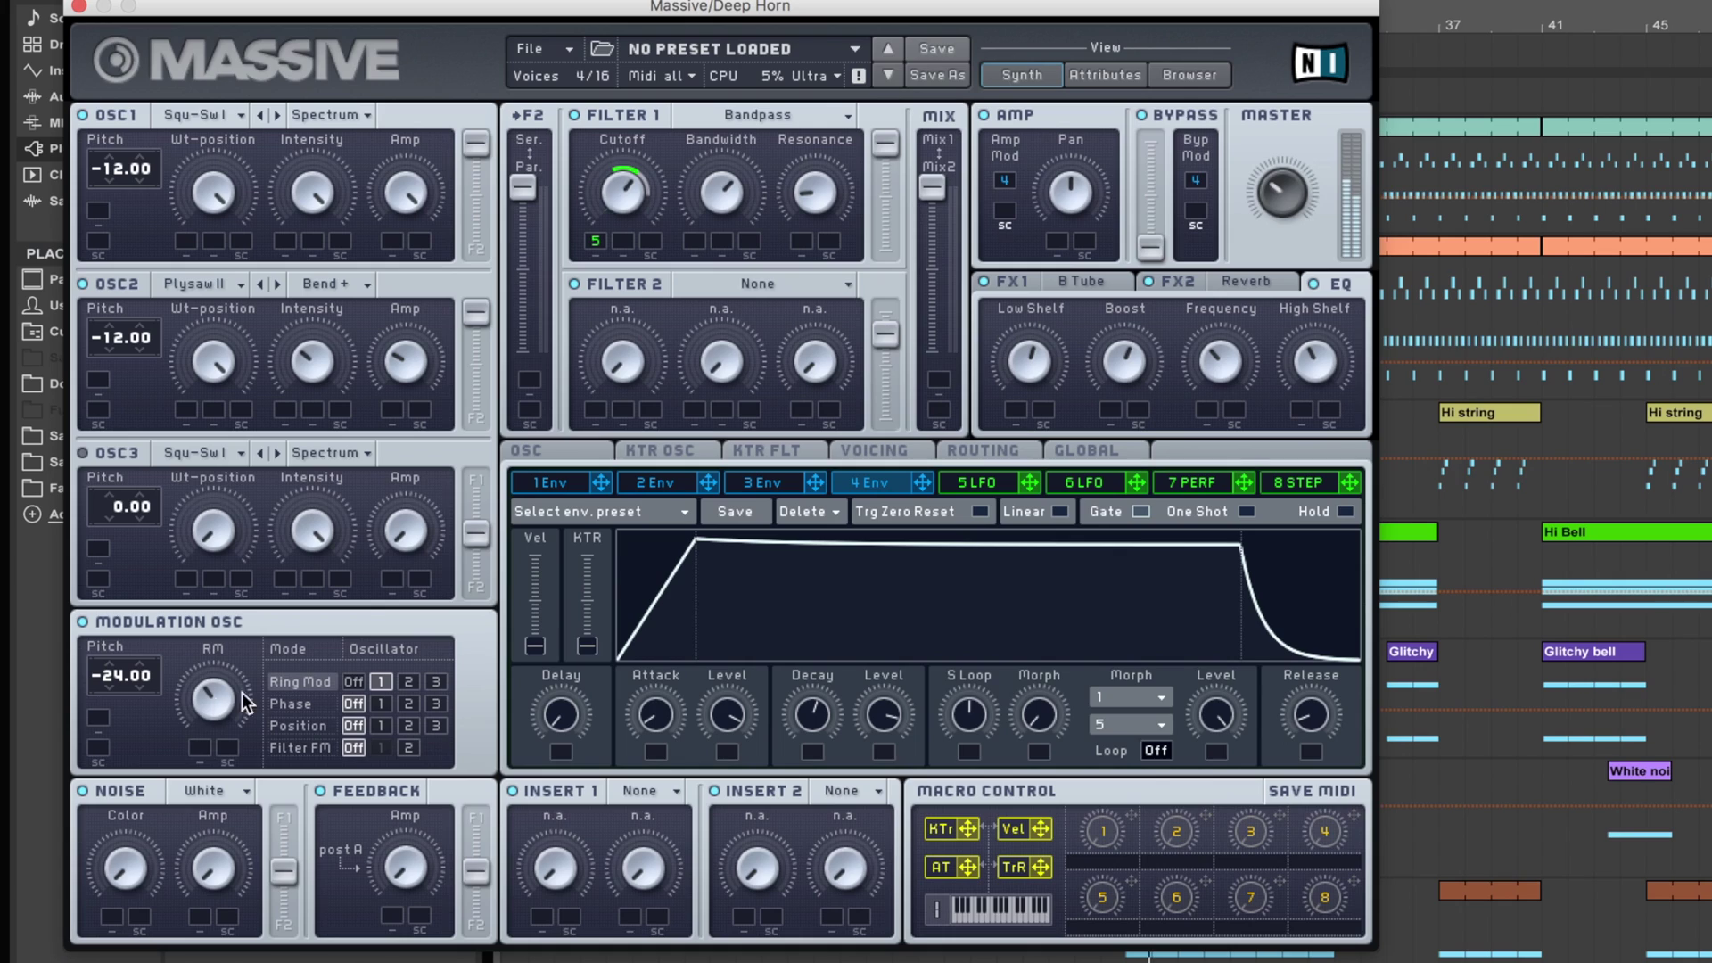
{"action": "left_click", "coordinate": [999, 481]}
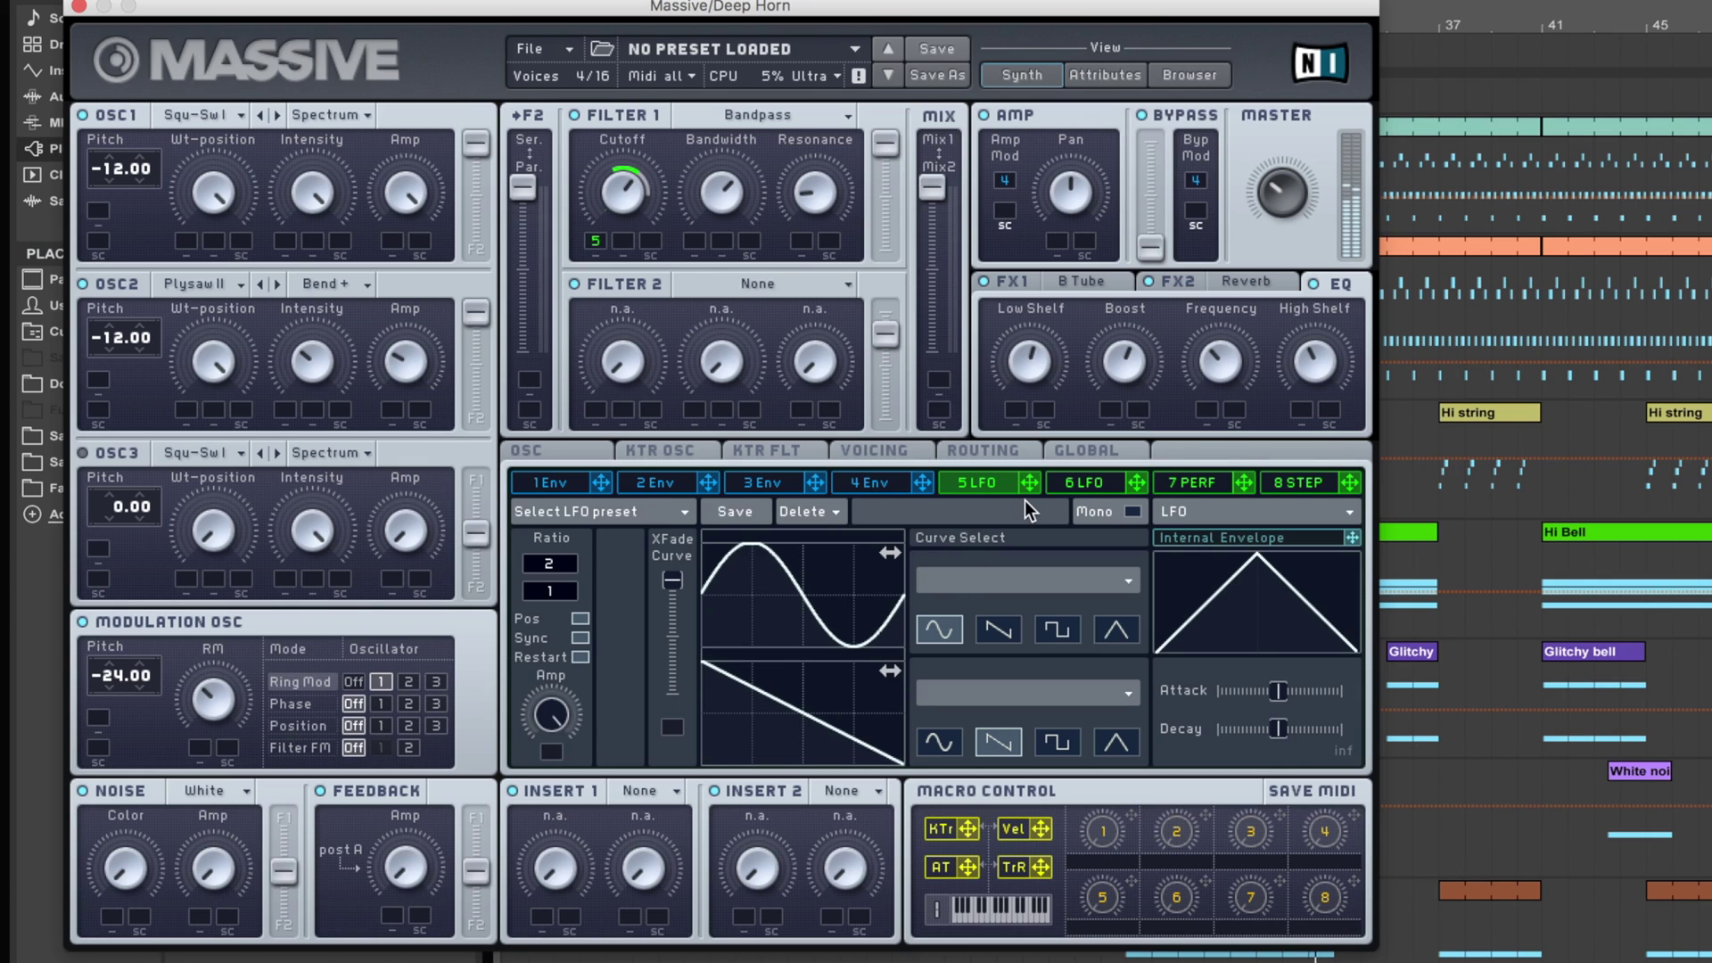
{"action": "left_click_drag", "start_coordinate": [1029, 488], "coordinate": [203, 749]}
{"action": "left_click", "coordinate": [408, 705]}
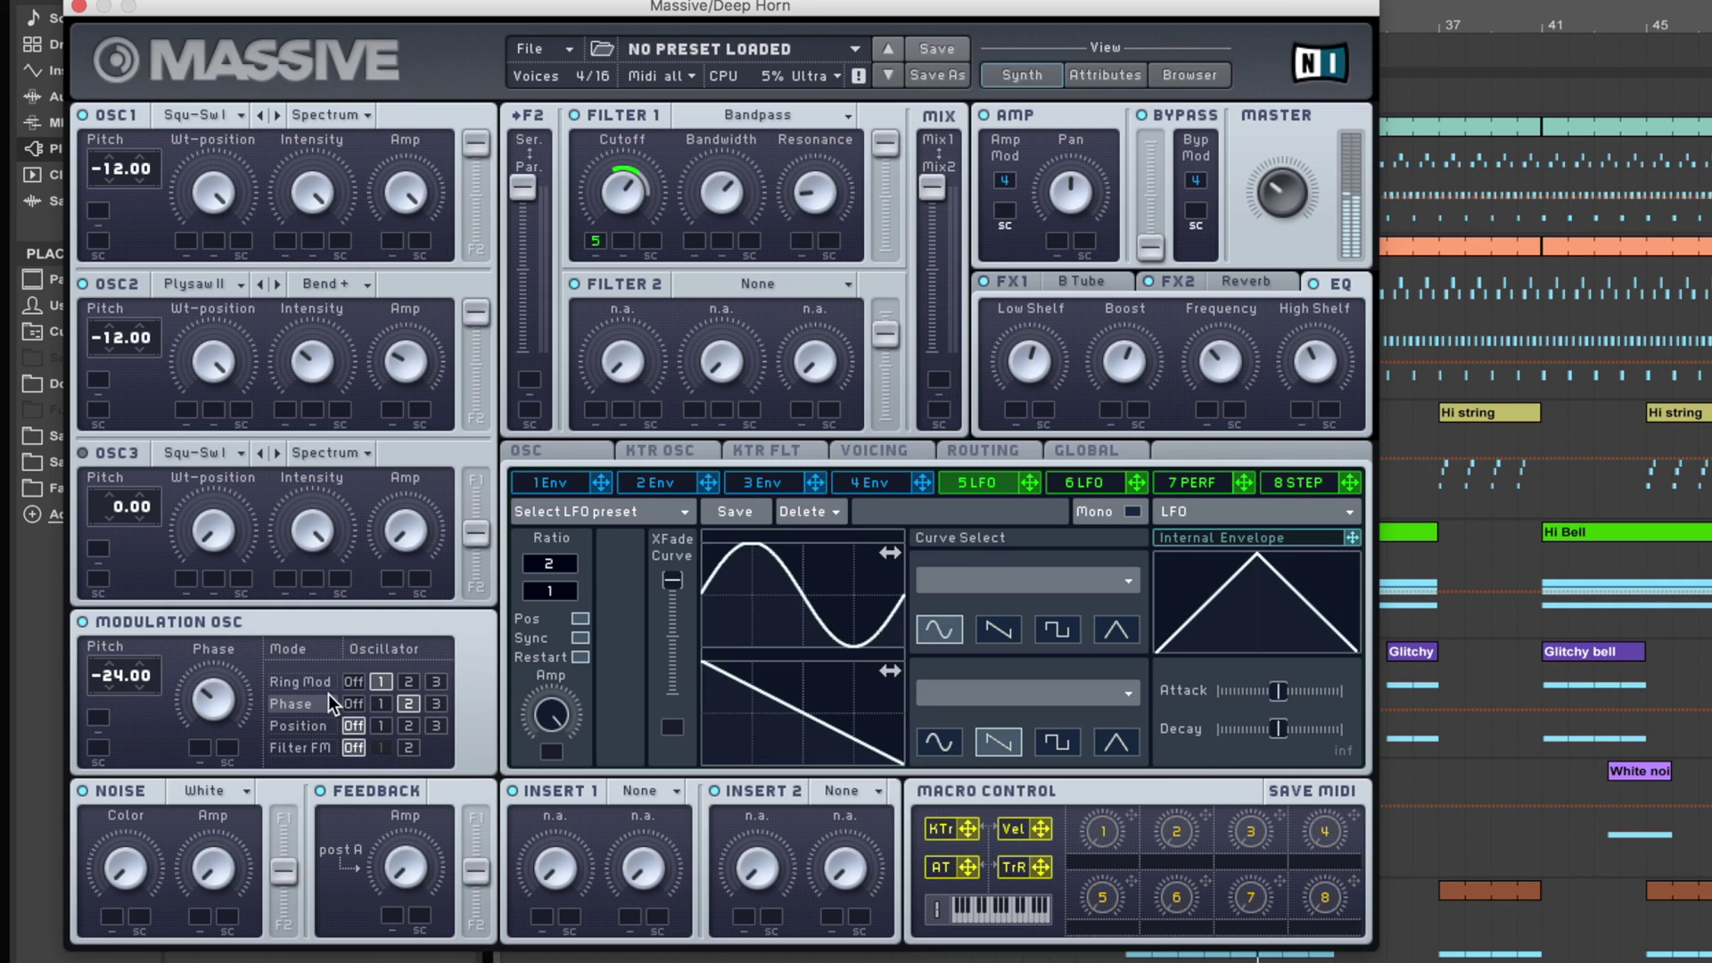
{"action": "left_click", "coordinate": [305, 683]}
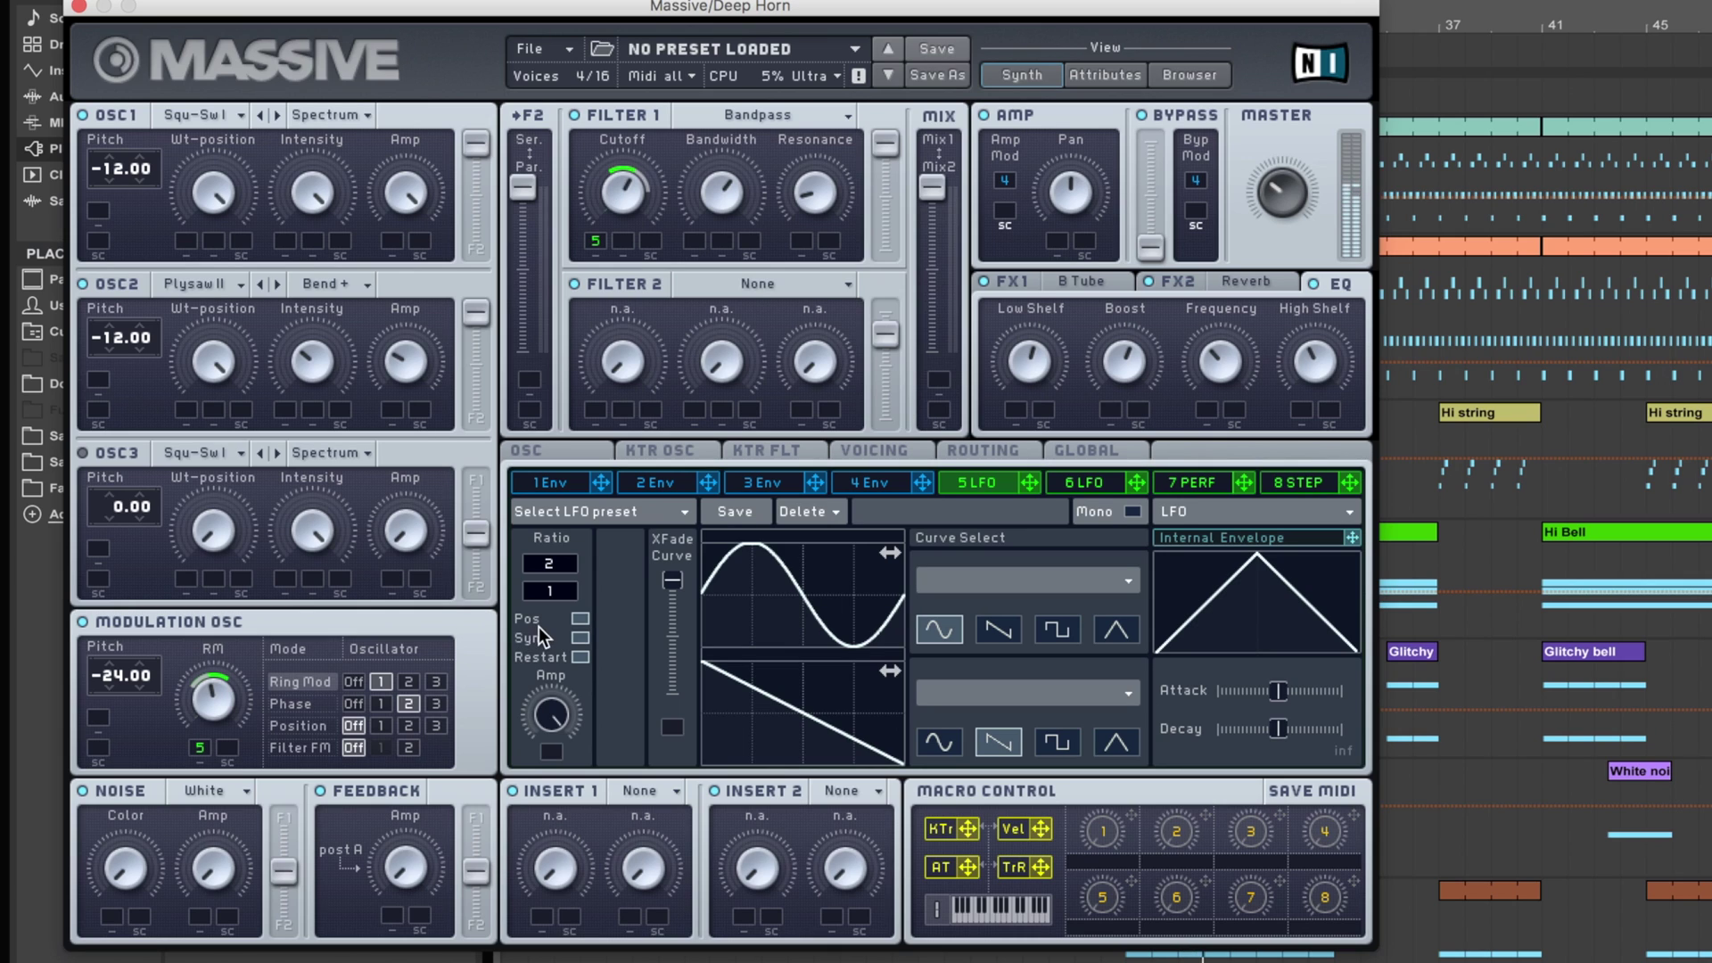
{"action": "left_click", "coordinate": [875, 489]}
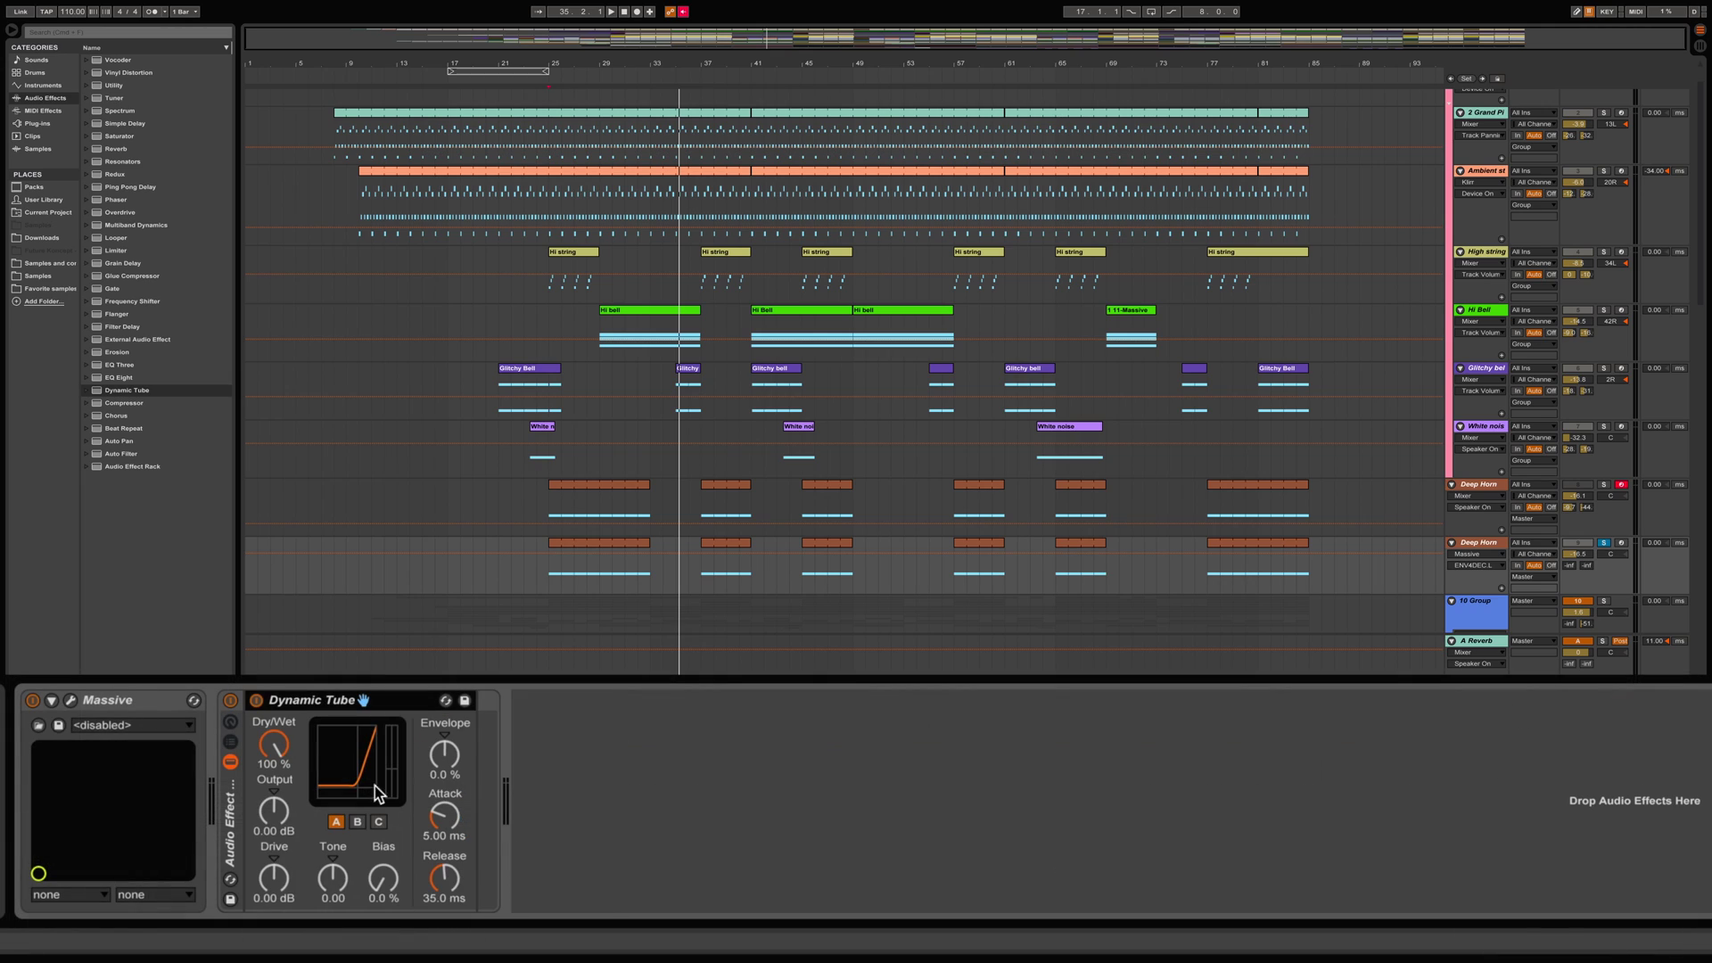
- Set Dynamic Tube's Tone to -0.59, Bias to 51 % and Envelope to -129 % while auditioning the Deep Horn track
{"action": "key", "text": "space"}
{"action": "left_click_drag", "start_coordinate": [333, 878], "coordinate": [384, 862]}
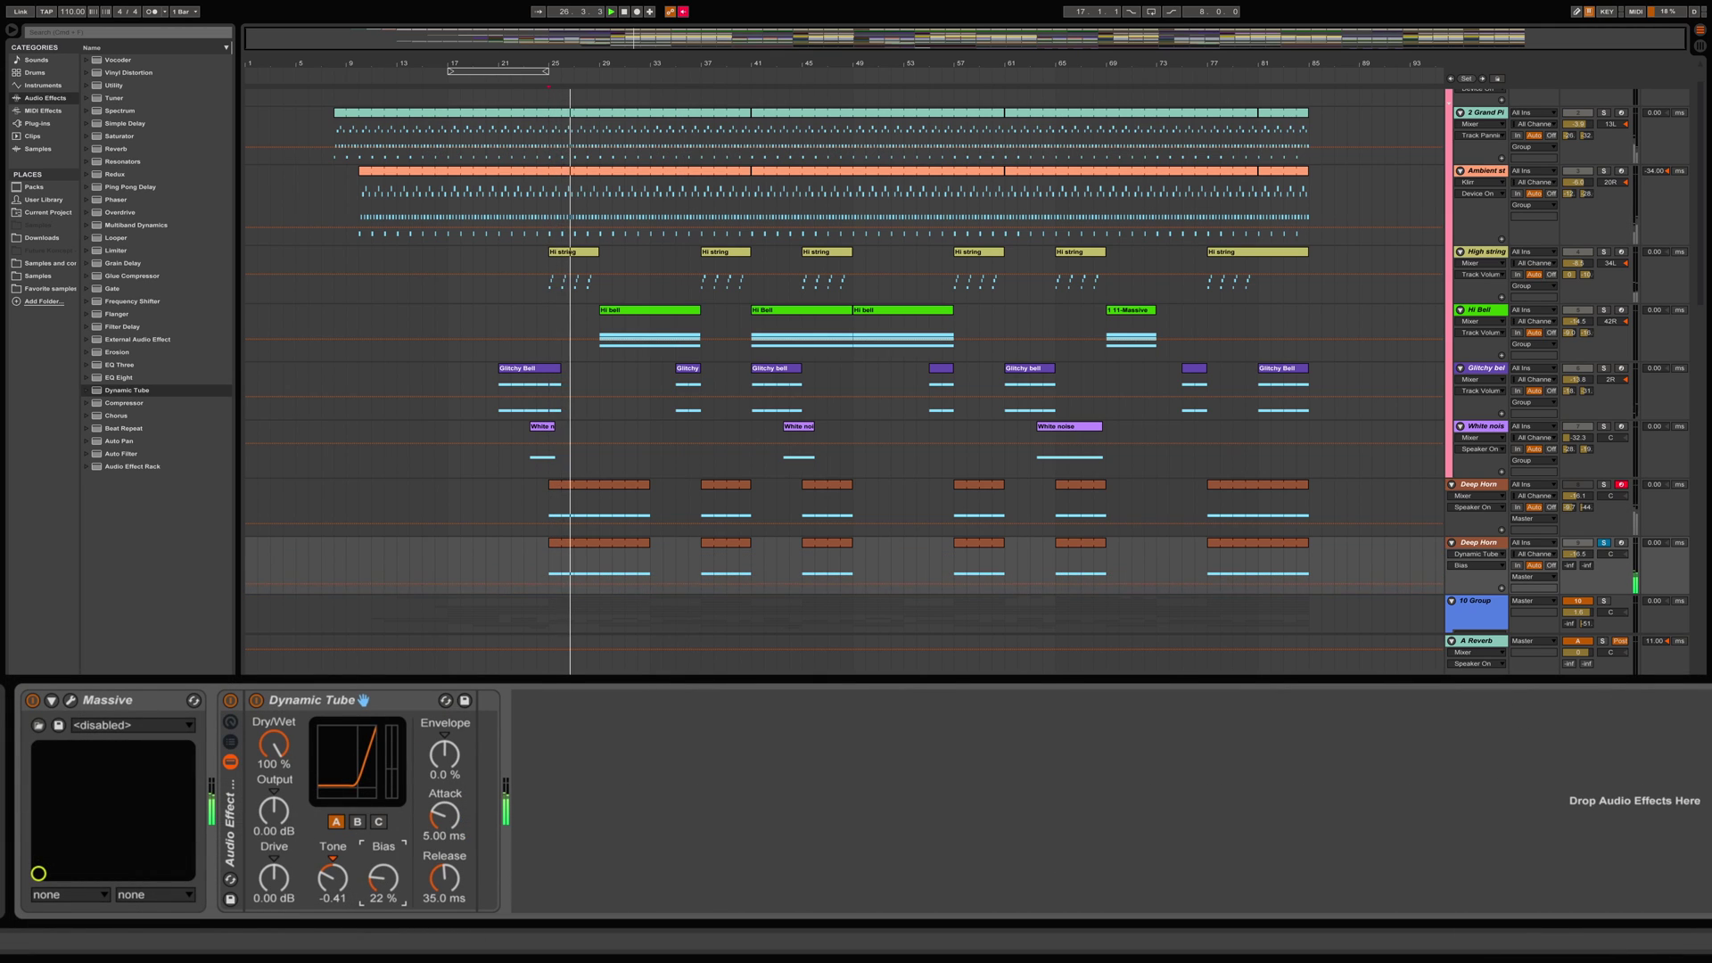
{"action": "left_click_drag", "start_coordinate": [384, 861], "coordinate": [332, 887]}
{"action": "left_click", "coordinate": [333, 879]}
{"action": "mouse_move", "coordinate": [456, 743]}
{"action": "left_mouse_down"}
{"action": "mouse_move", "coordinate": [457, 767]}
{"action": "mouse_move", "coordinate": [456, 719]}
{"action": "left_mouse_up"}
{"action": "left_click", "coordinate": [384, 878]}
{"action": "left_click_drag", "start_coordinate": [384, 878], "coordinate": [384, 865]}
{"action": "key", "text": "space"}
{"action": "key", "text": "space"}
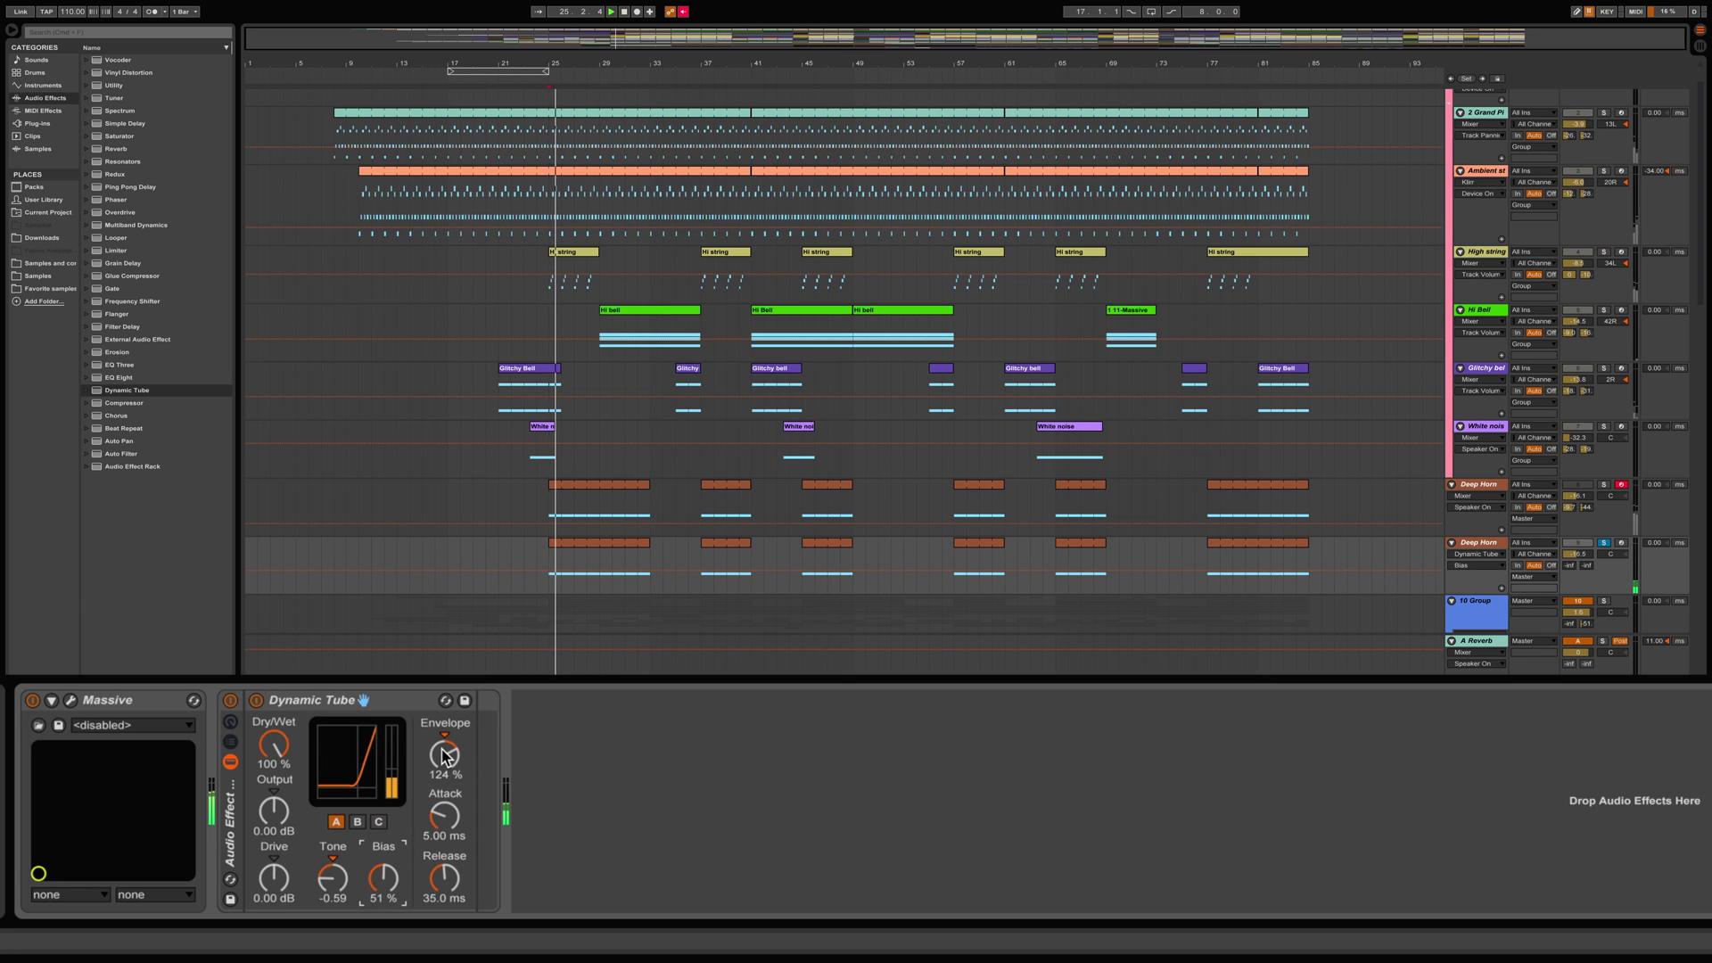
{"action": "left_click_drag", "start_coordinate": [446, 755], "coordinate": [446, 805]}
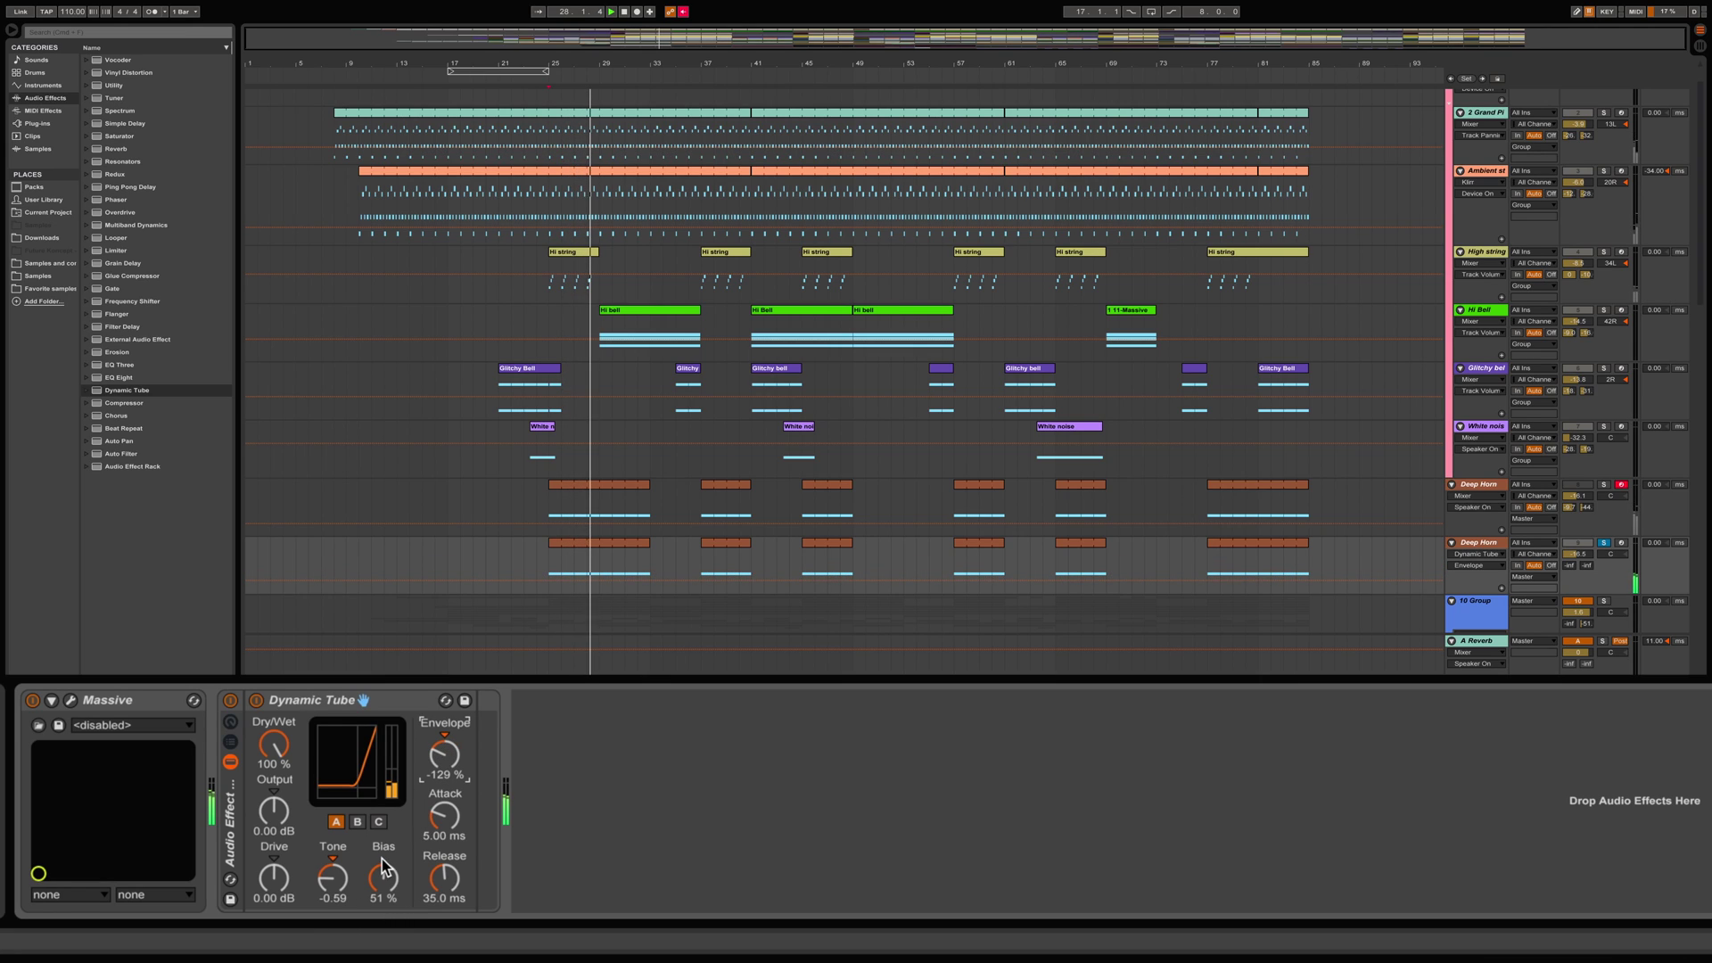
- Set Dynamic Tube's Bias to 36 %, Envelope to -110 %, Drive to 6.43 dB and Output to 1.43 dB during playback
{"action": "left_click_drag", "start_coordinate": [384, 864], "coordinate": [383, 881]}
{"action": "left_click_drag", "start_coordinate": [446, 756], "coordinate": [446, 752]}
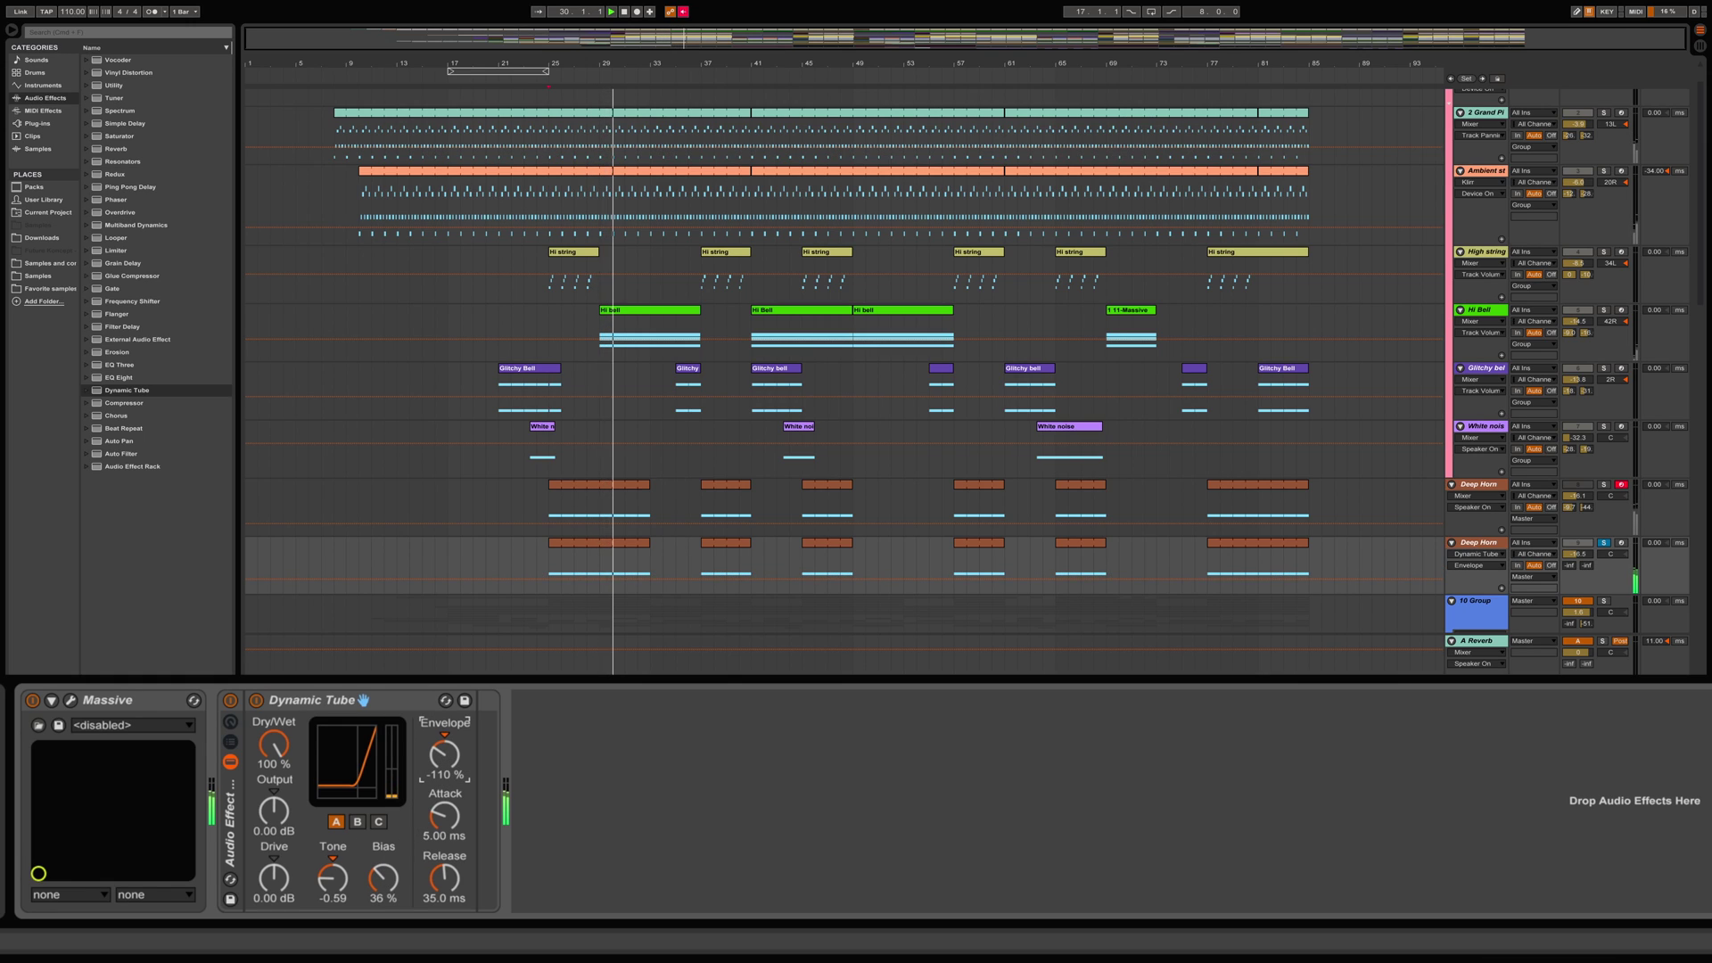
{"action": "left_click_drag", "start_coordinate": [274, 879], "coordinate": [274, 866]}
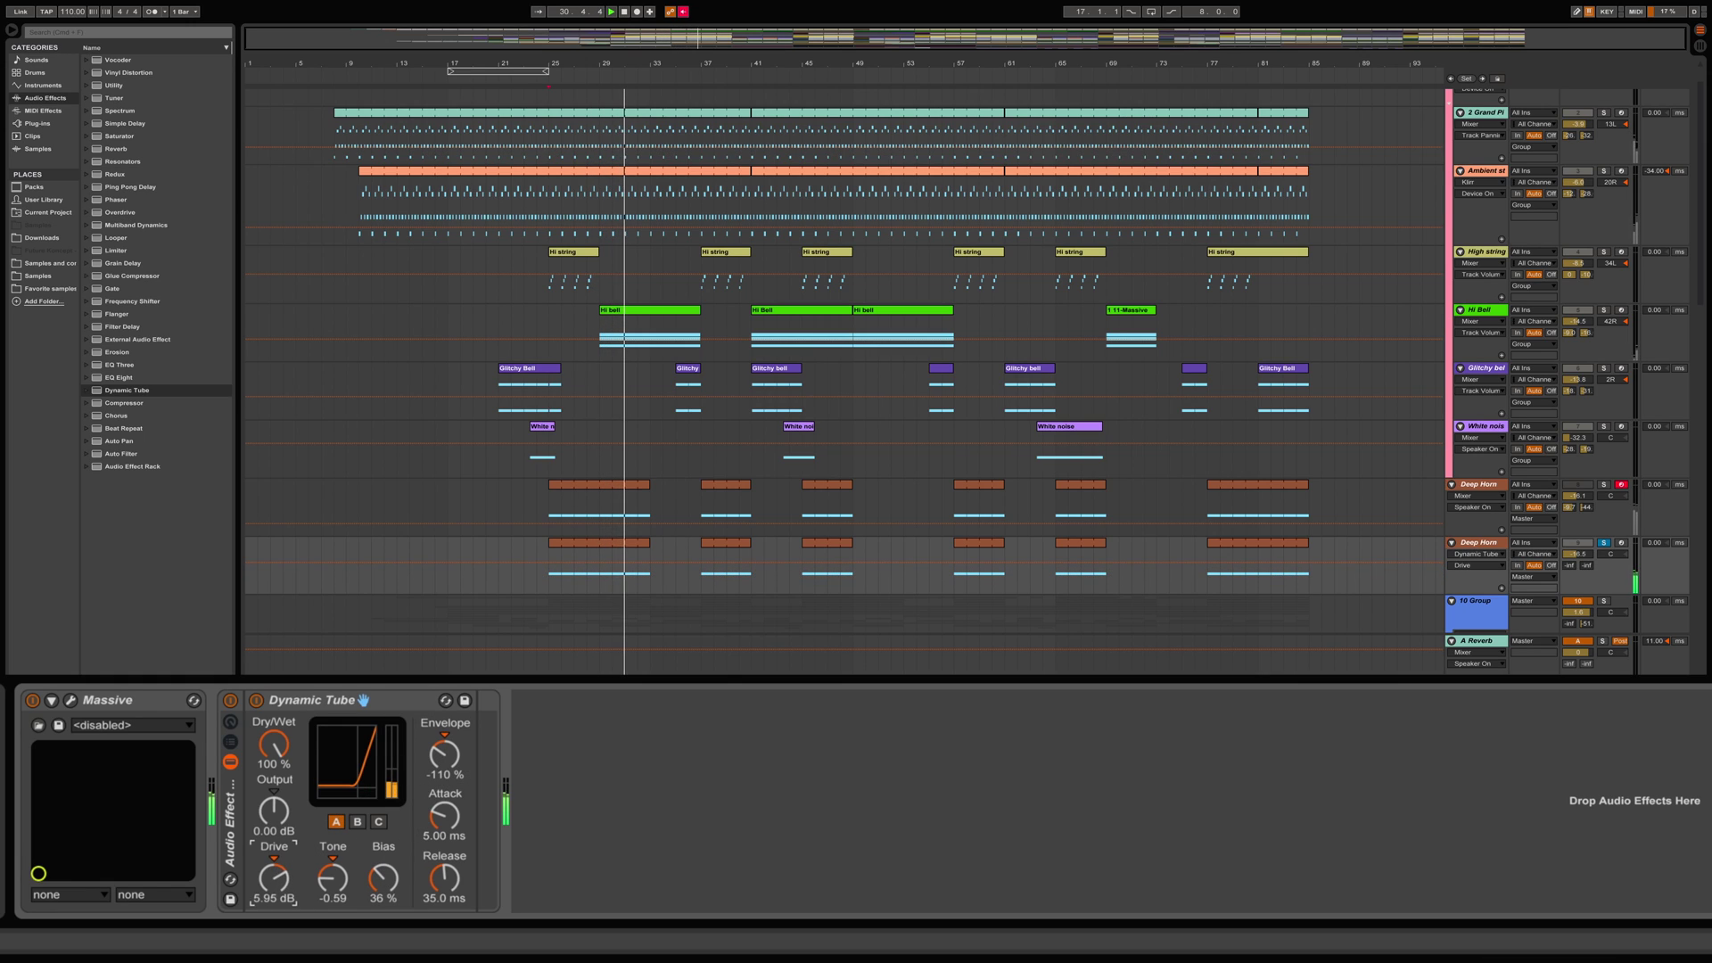
{"action": "left_click_drag", "start_coordinate": [273, 879], "coordinate": [273, 877]}
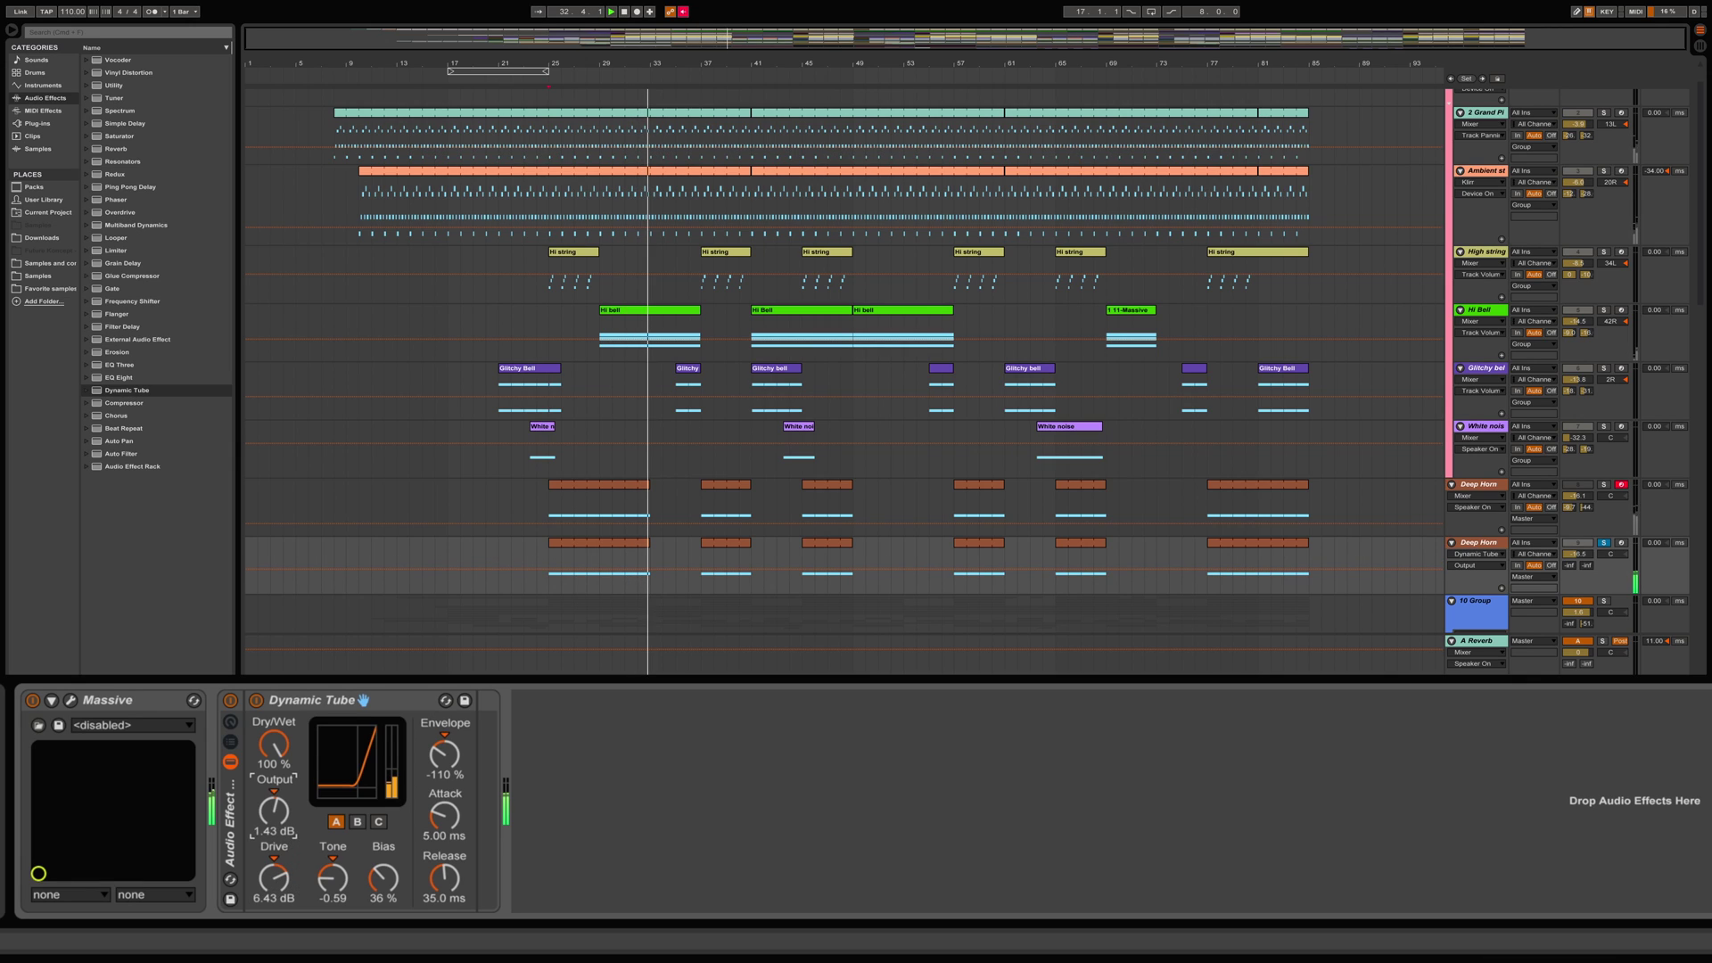
{"action": "left_click_drag", "start_coordinate": [274, 809], "coordinate": [274, 802]}
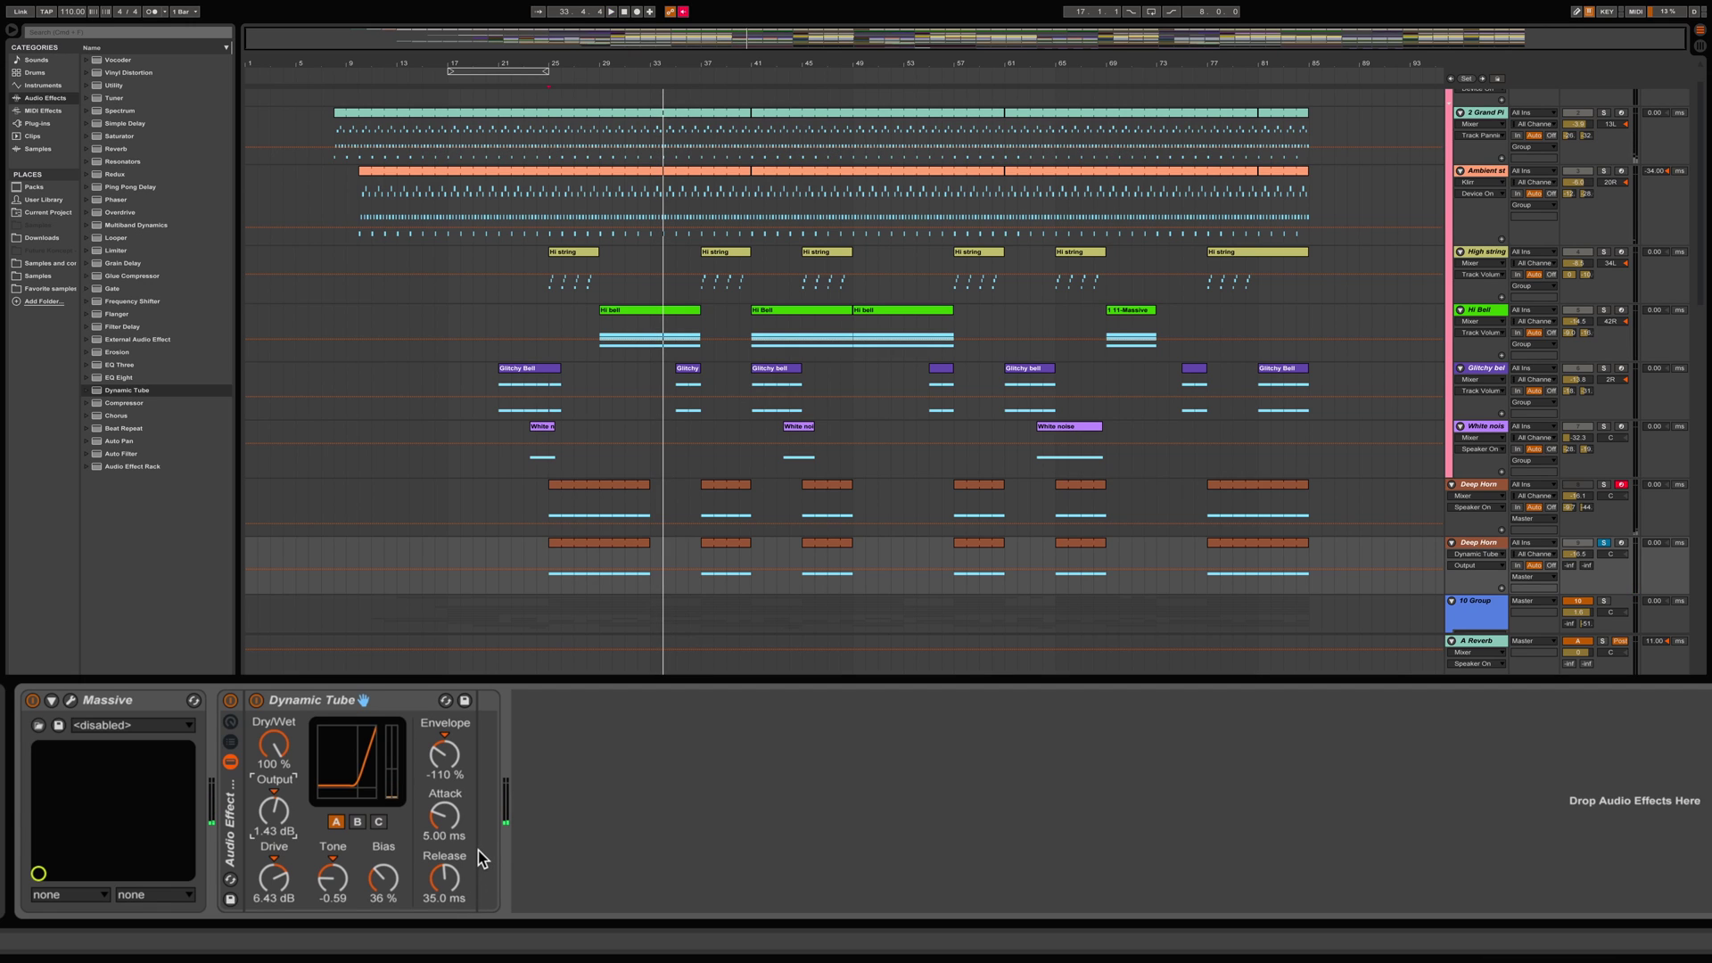
- Add EQ Eight to the Deep Horn track and enable band 8 as a high cut at 1.64 kHz
{"action": "key", "text": "space"}
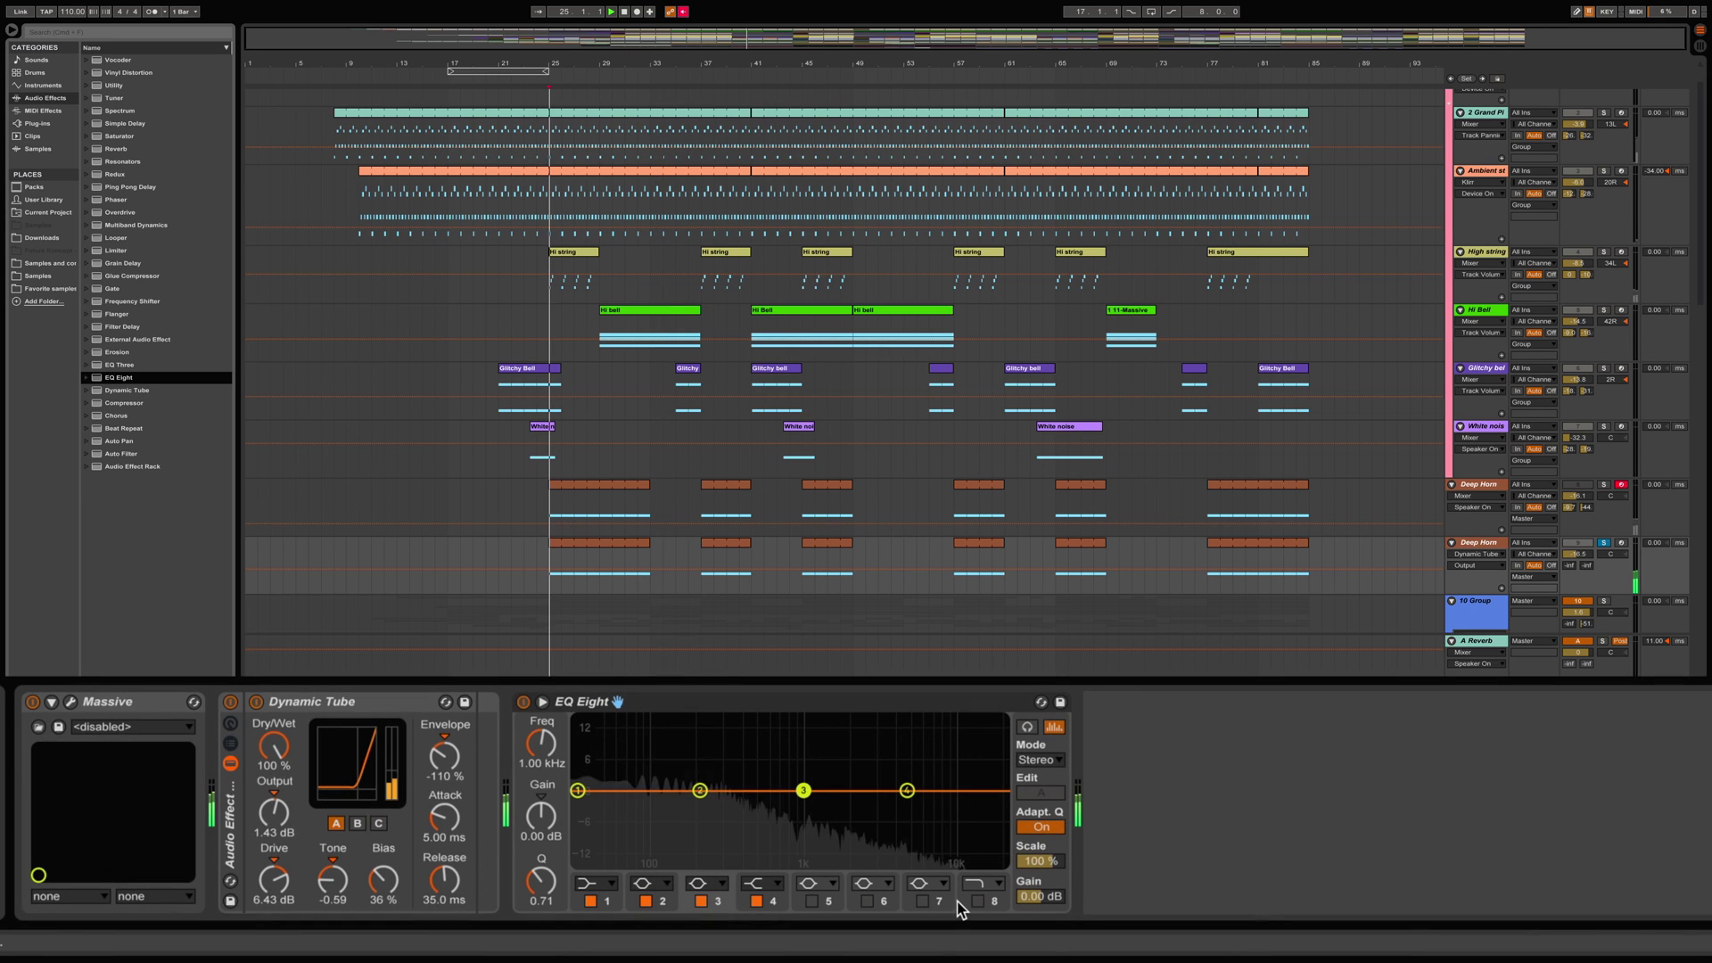
{"action": "left_click", "coordinate": [977, 901]}
{"action": "left_click_drag", "start_coordinate": [992, 809], "coordinate": [835, 806]}
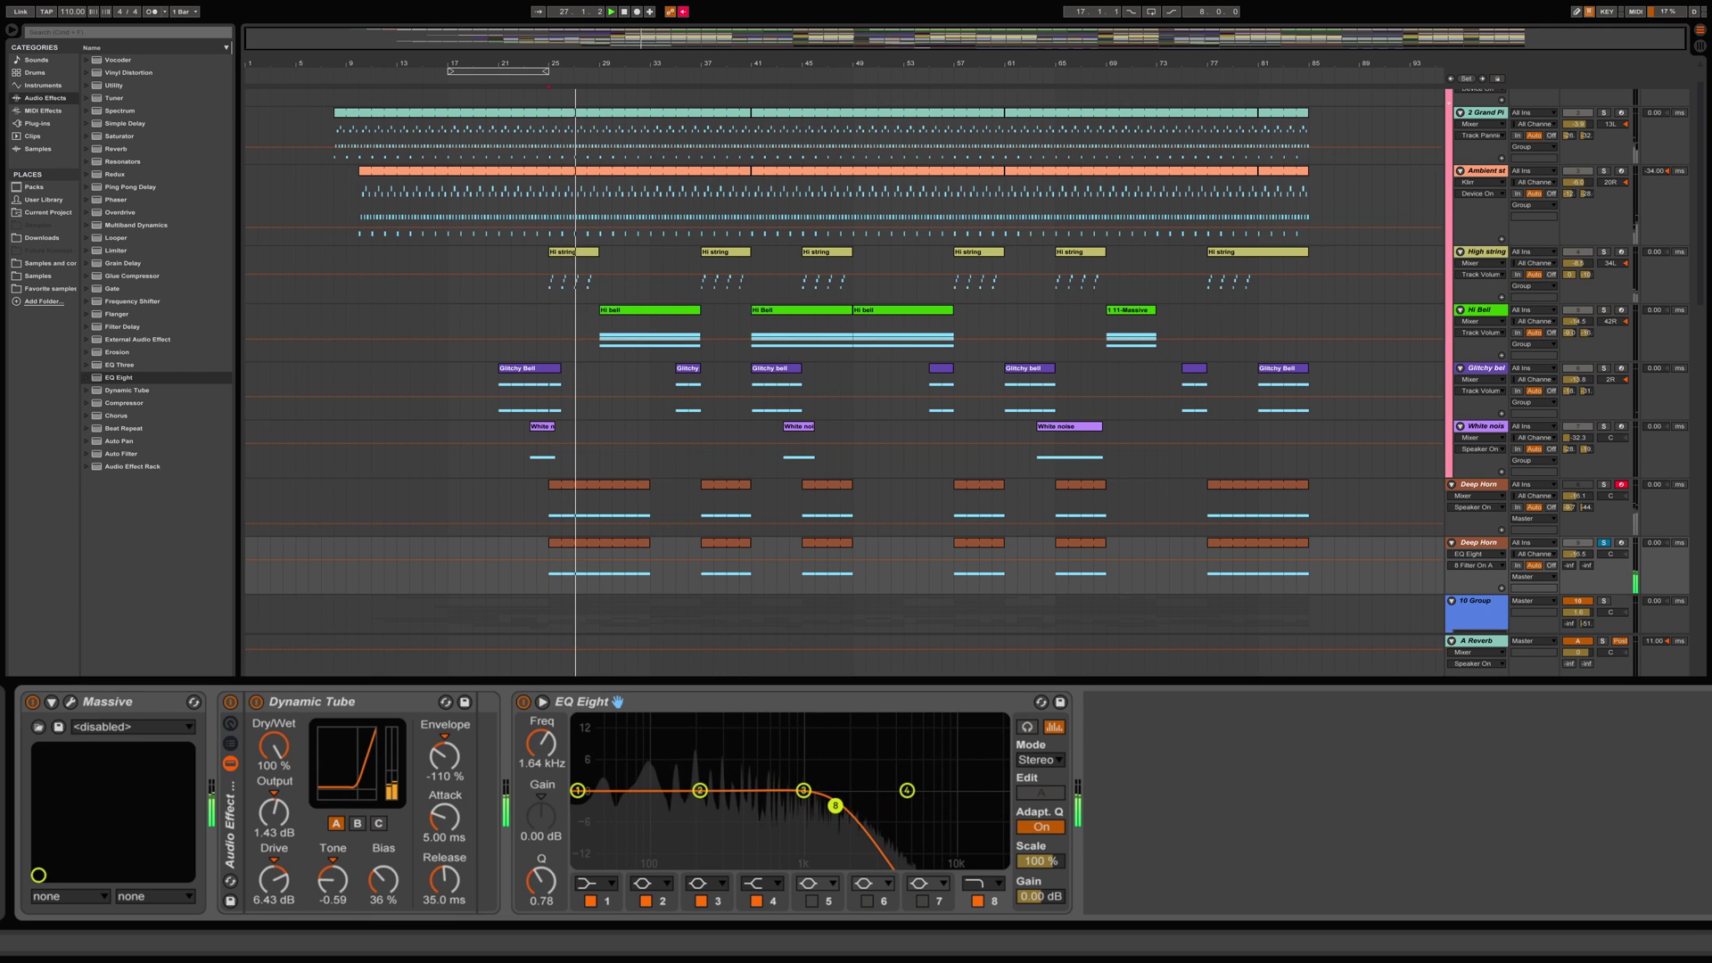
- Make EQ Eight's band 1 a steep low cut and boost band 2 by 2.60 dB at 279 Hz with Q 2.94
{"action": "left_click", "coordinate": [604, 884]}
{"action": "left_click", "coordinate": [588, 743]}
{"action": "left_click_drag", "start_coordinate": [573, 808], "coordinate": [708, 782]}
{"action": "left_click_drag", "start_coordinate": [552, 870], "coordinate": [552, 812]}
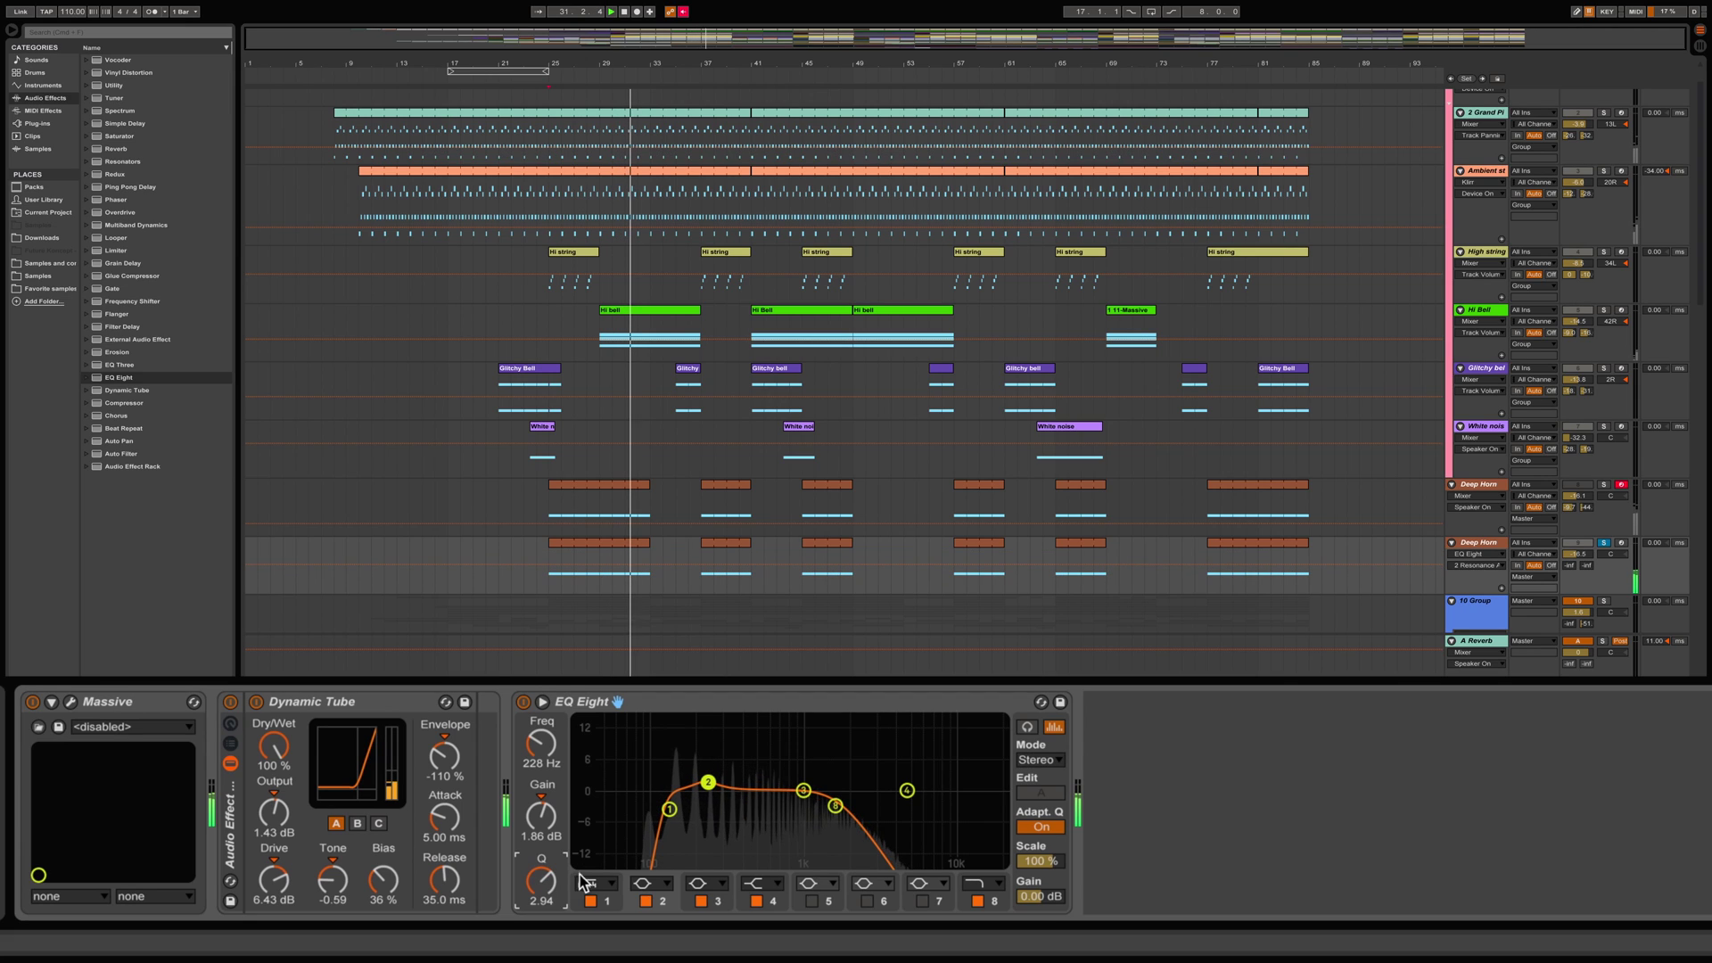
{"action": "left_click_drag", "start_coordinate": [669, 810], "coordinate": [721, 779]}
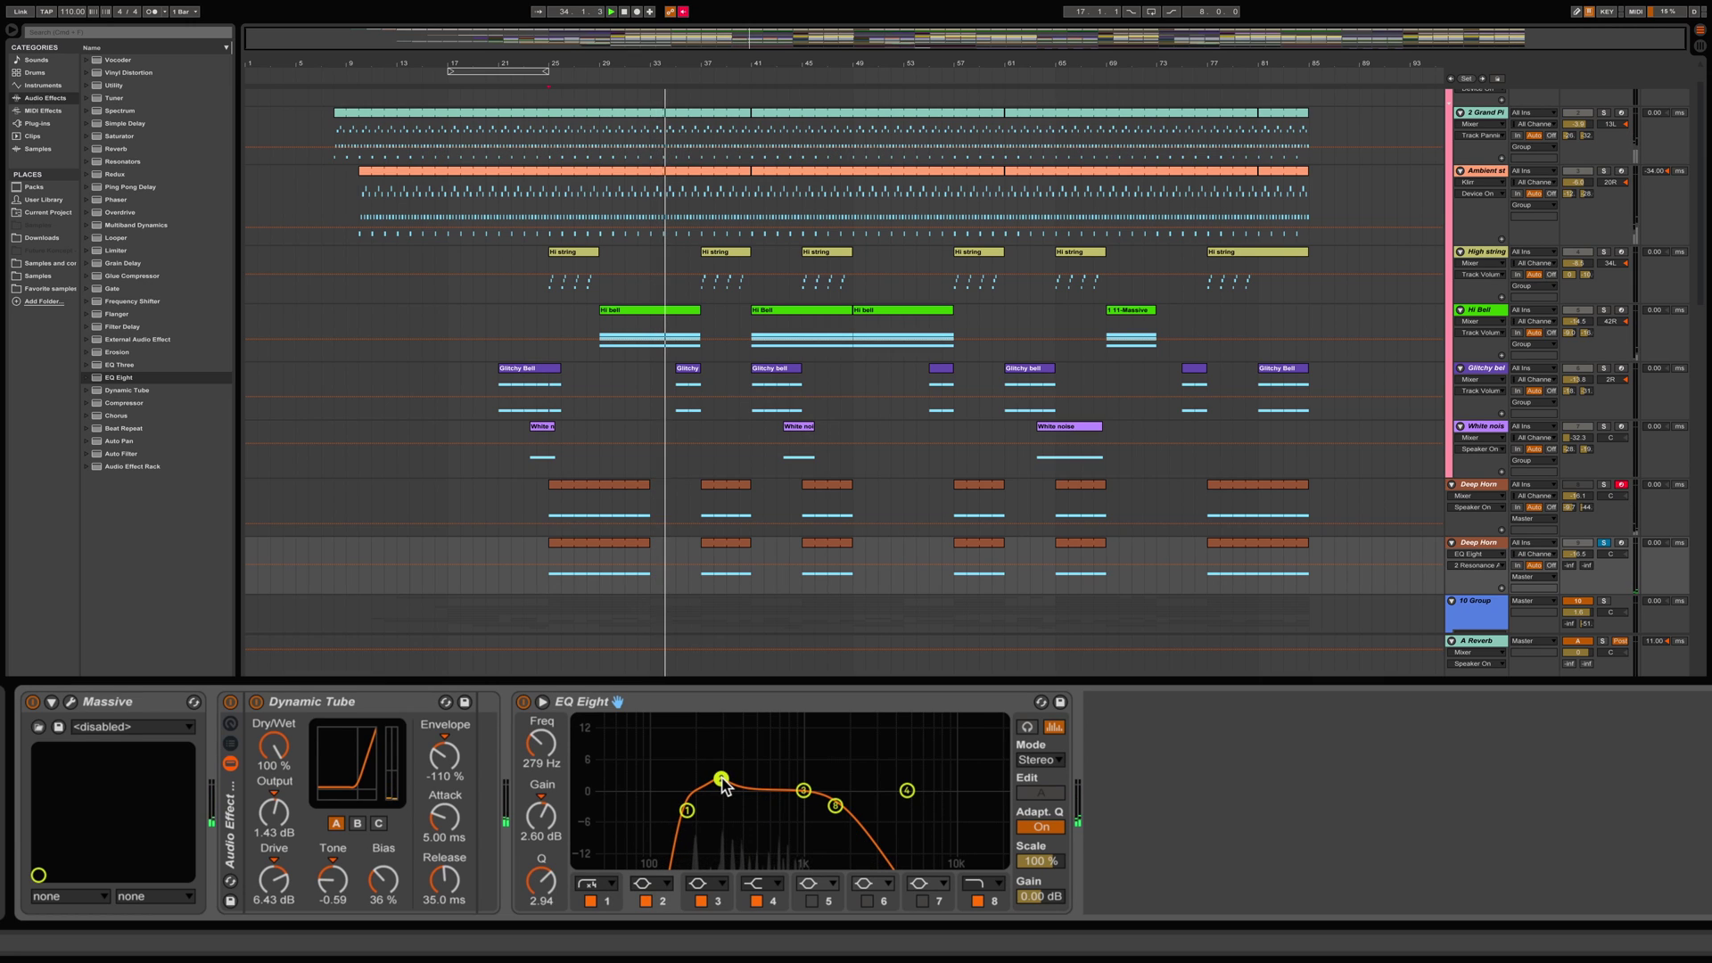
{"action": "key", "text": "space"}
{"action": "key", "text": "space"}
- Boost band 3 slightly above 1 kHz and make band 4 a bell at 548 Hz with -1.36 dB and Q 3.46
{"action": "left_click", "coordinate": [804, 791]}
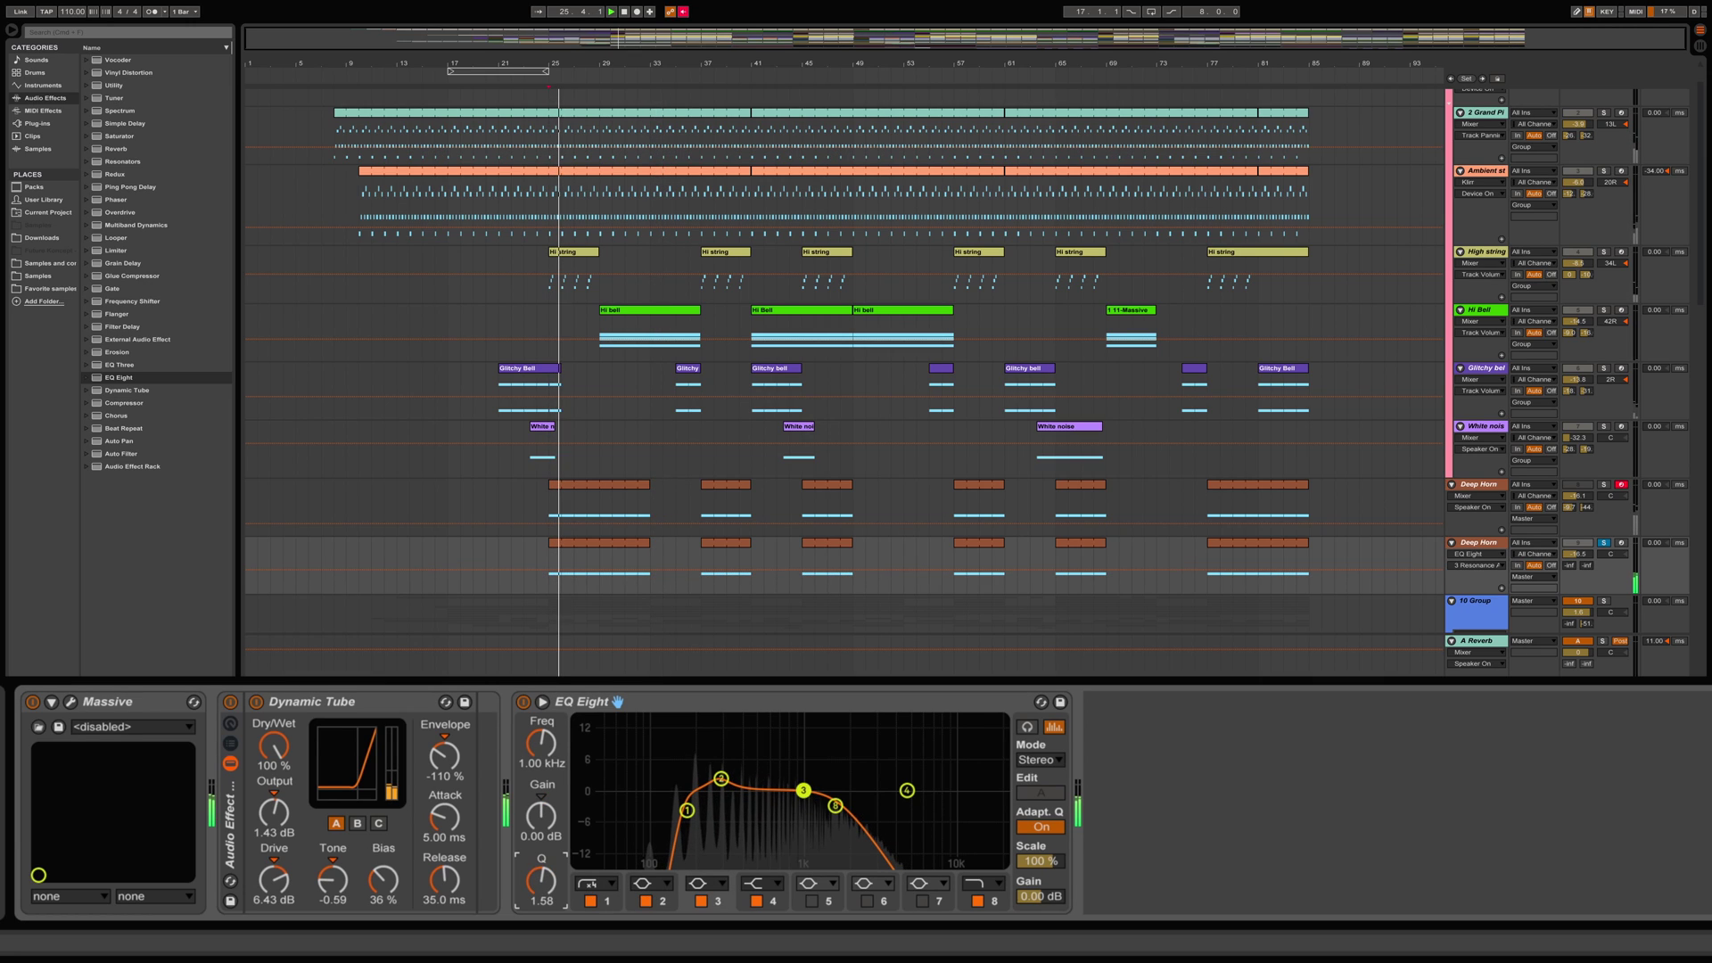
{"action": "left_click_drag", "start_coordinate": [805, 791], "coordinate": [762, 789]}
{"action": "left_click_drag", "start_coordinate": [544, 884], "coordinate": [545, 858]}
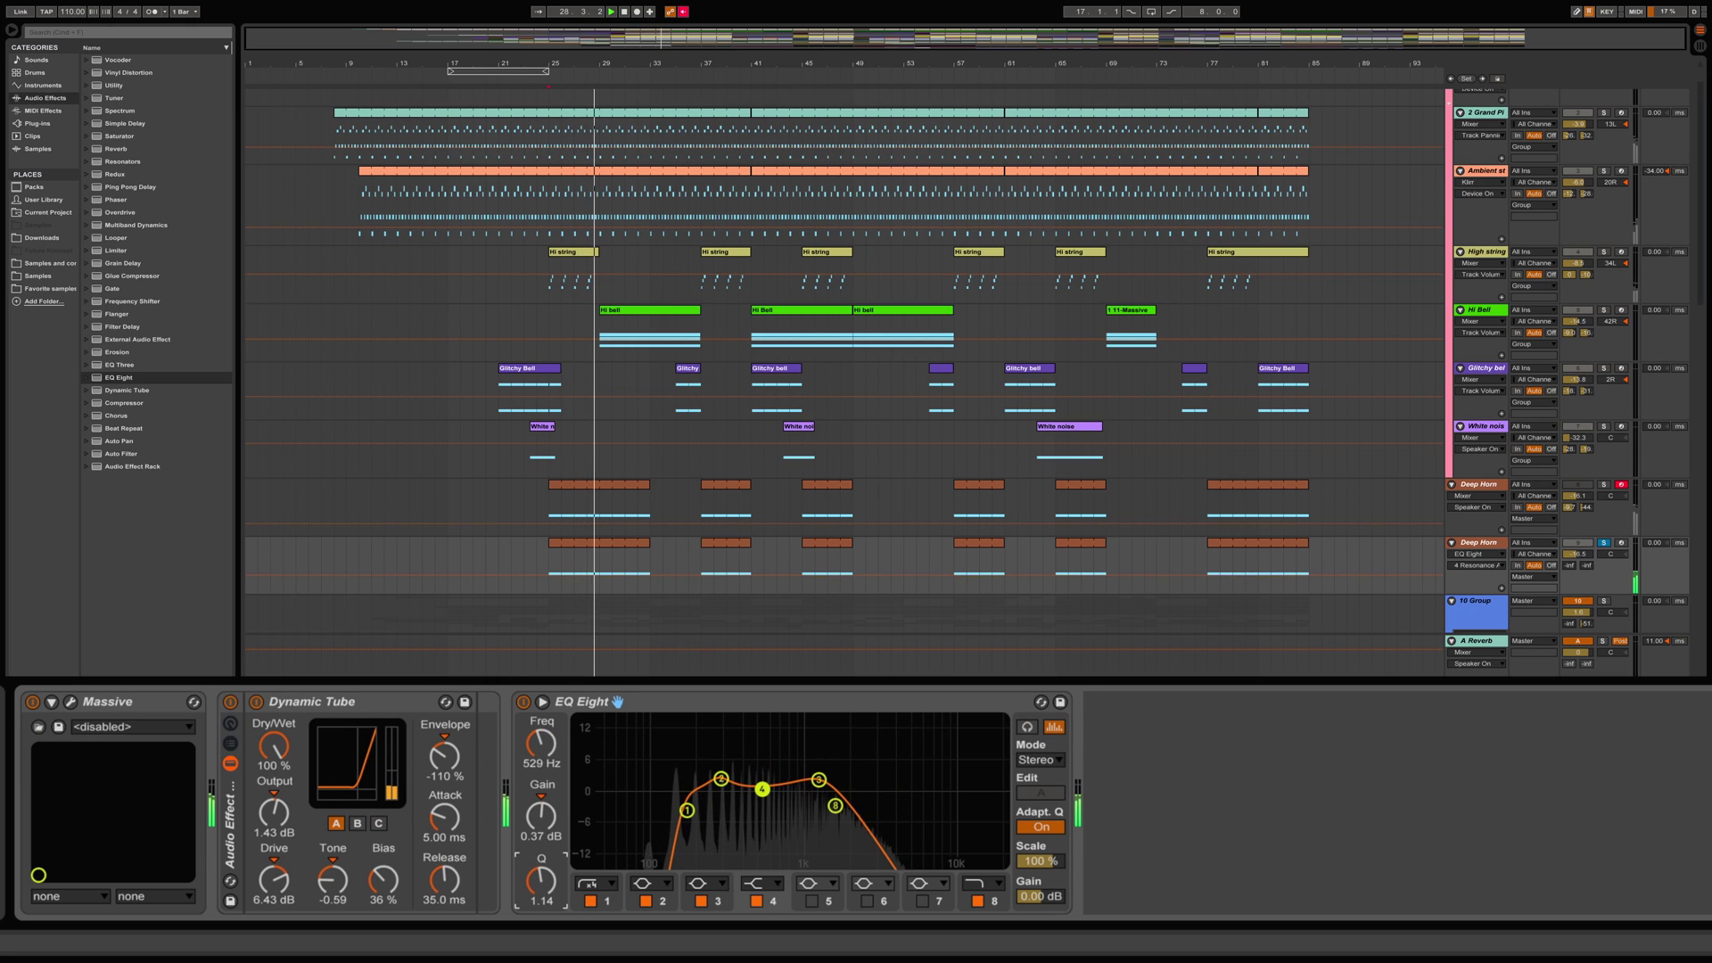
{"action": "left_click", "coordinate": [774, 883]}
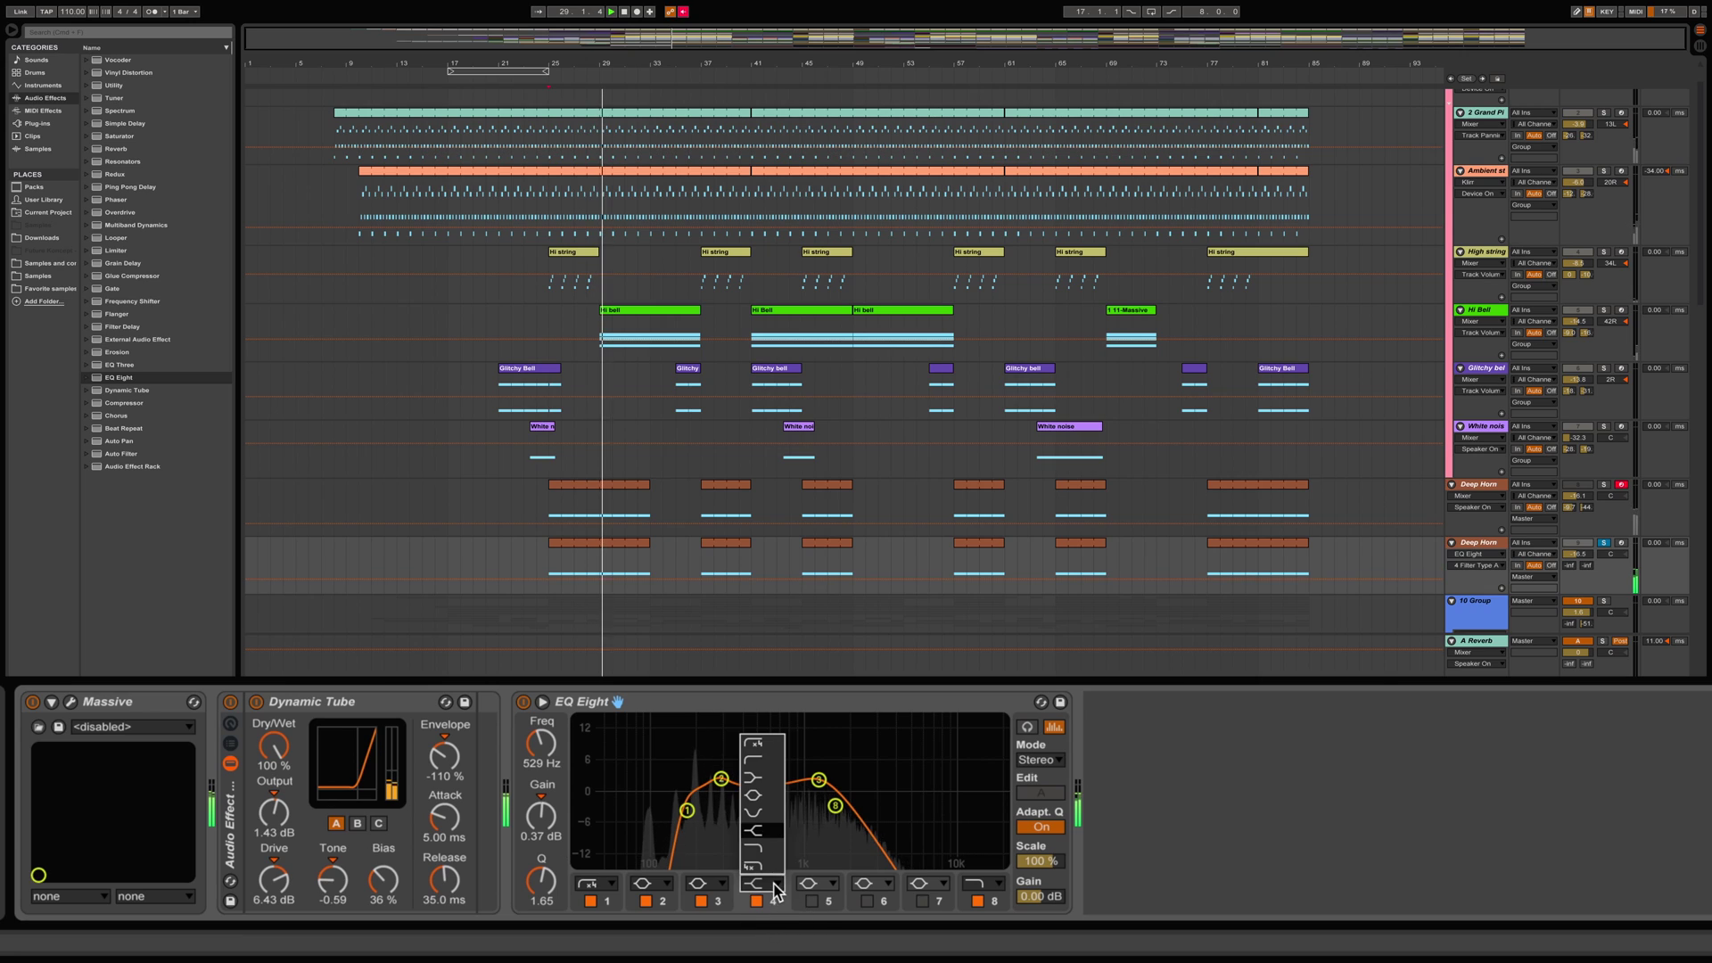
{"action": "left_click", "coordinate": [769, 801]}
{"action": "left_click_drag", "start_coordinate": [769, 795], "coordinate": [771, 804]}
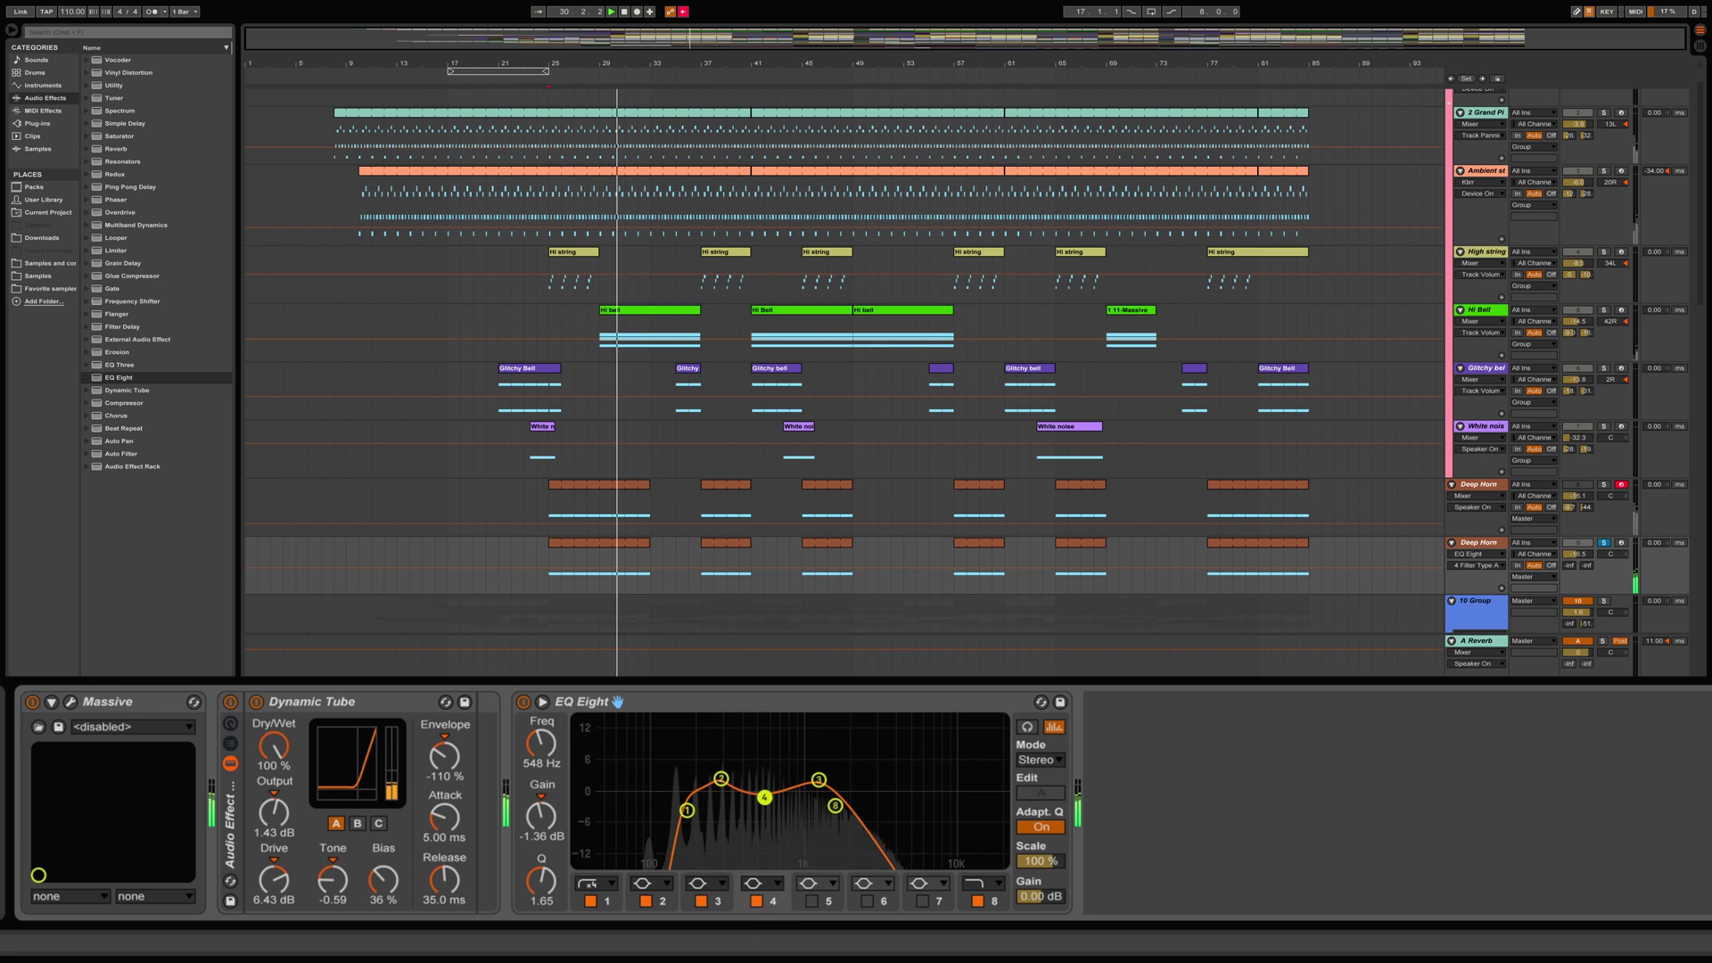
{"action": "mouse_move", "coordinate": [544, 882]}
{"action": "left_mouse_down"}
{"action": "mouse_move", "coordinate": [544, 847]}
{"action": "mouse_move", "coordinate": [544, 908]}
{"action": "left_mouse_up"}
- Turn on EQ Eight's audition mode and fine-tune the lower bands, setting band 1 to 147 Hz with Q 0.69
{"action": "left_click", "coordinate": [1027, 726]}
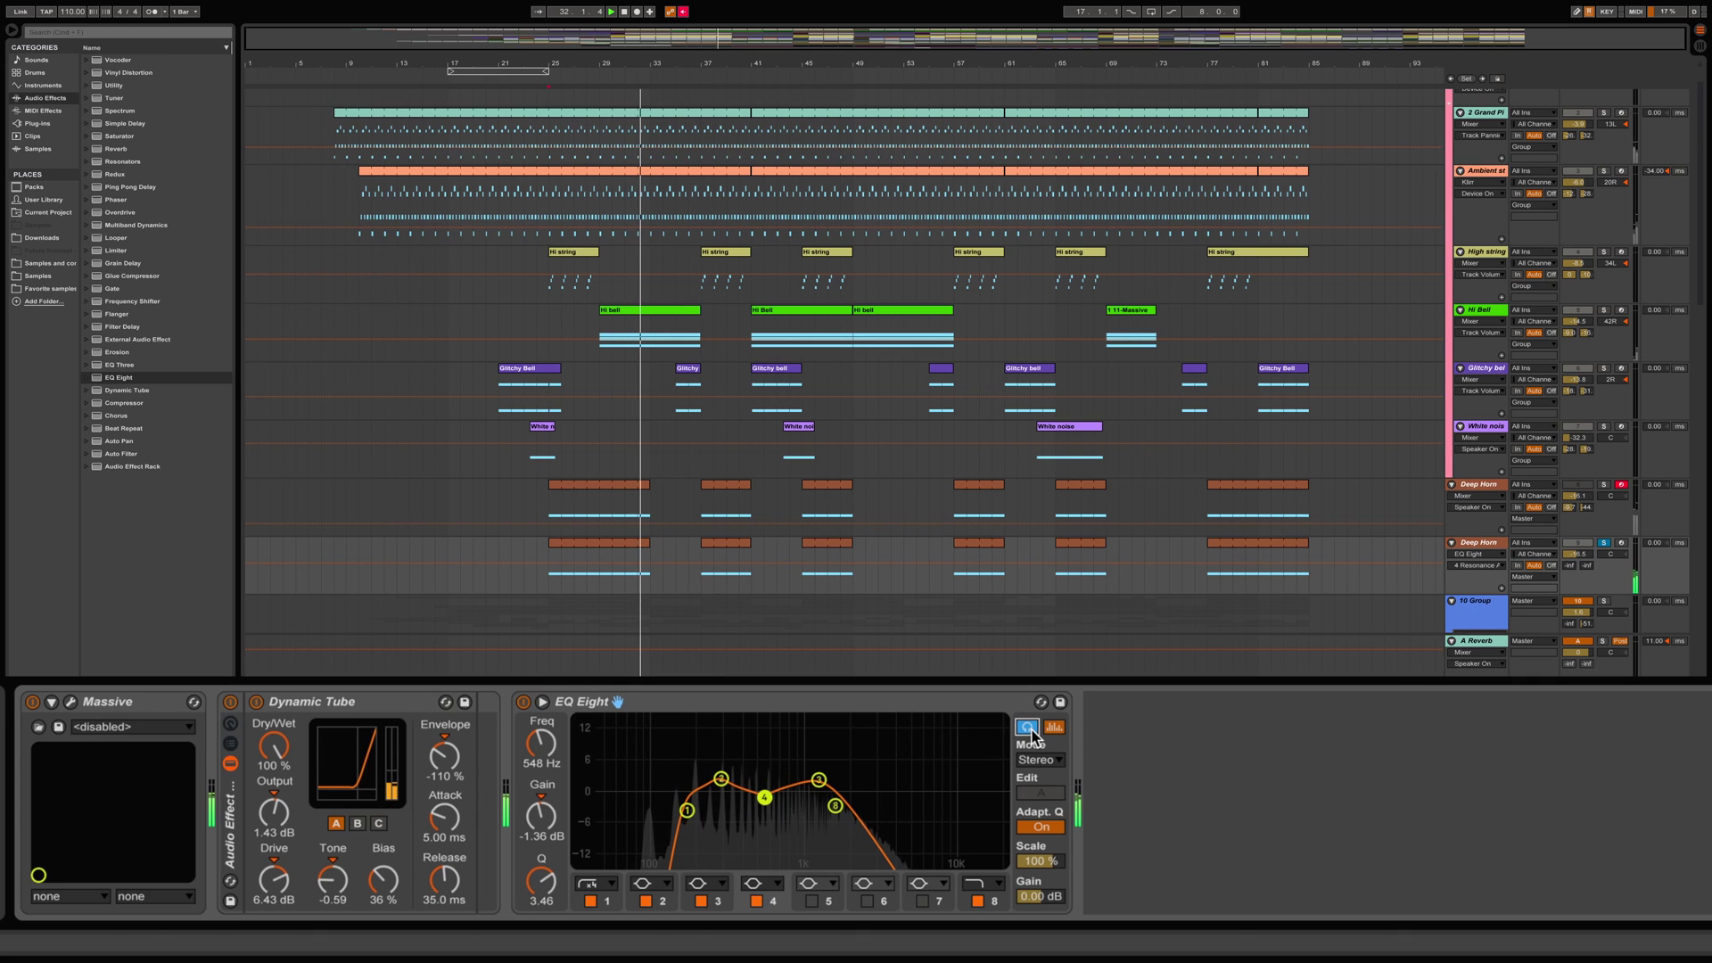
{"action": "left_click_drag", "start_coordinate": [764, 797], "coordinate": [679, 809]}
{"action": "key", "text": "space"}
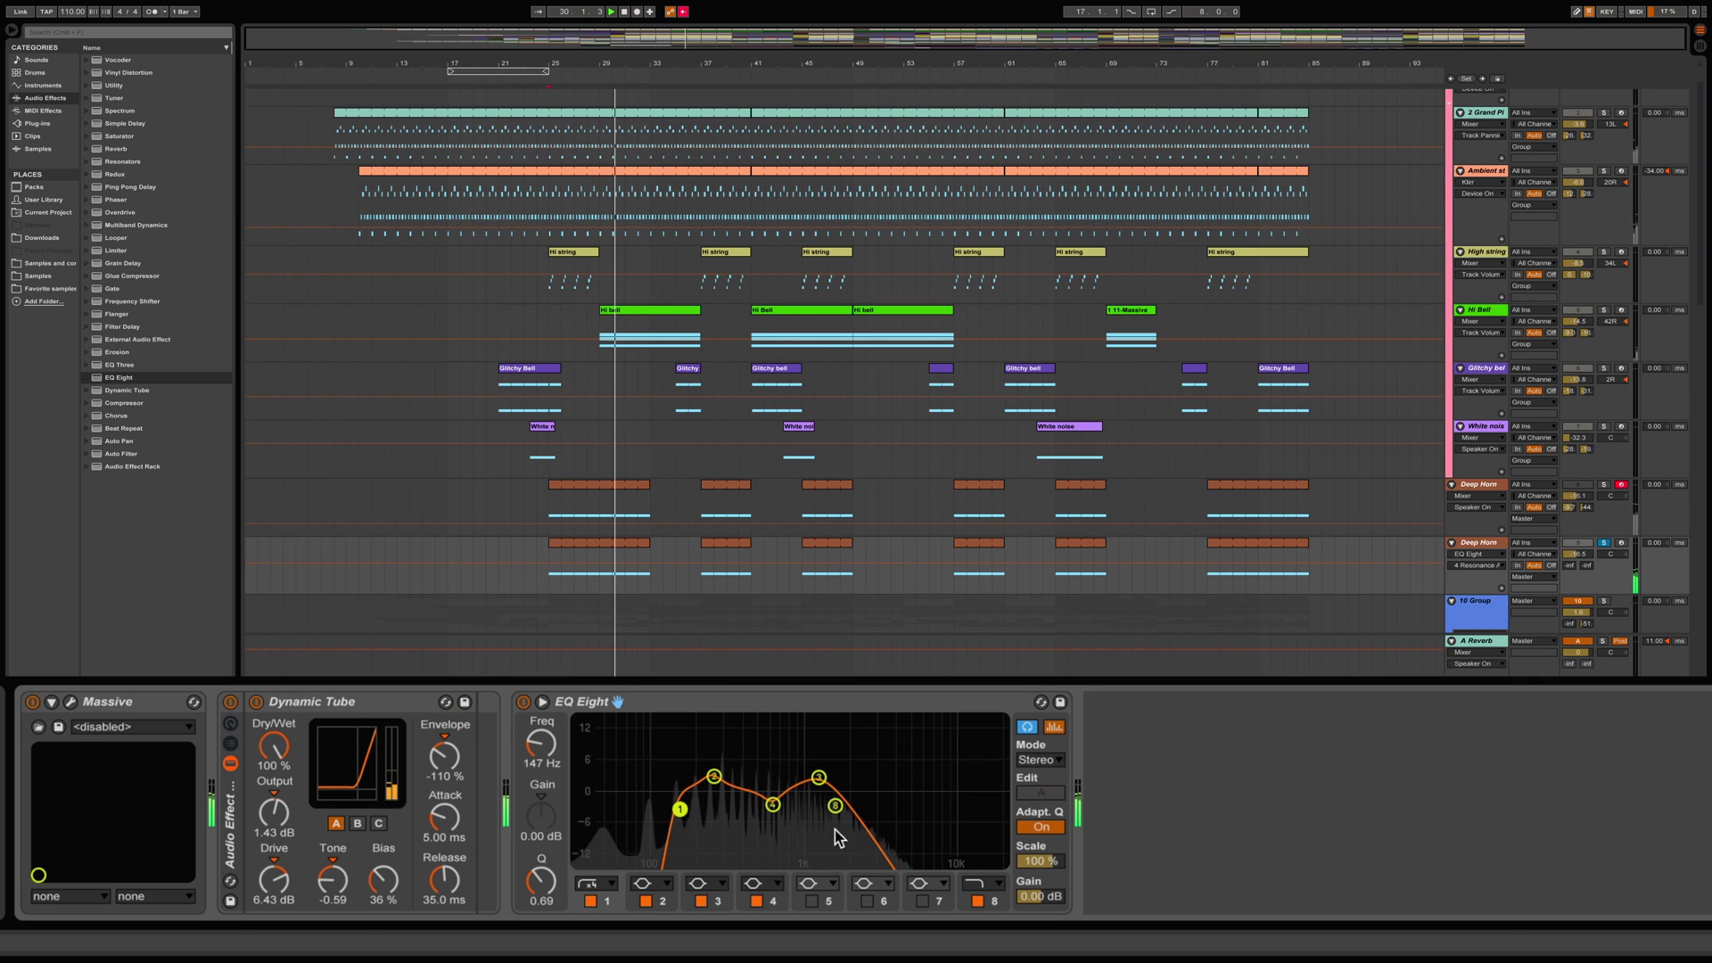
- Change band 8 to a steep high cut at 3.29 kHz with Q 0.41 and move EQ Eight into the effect rack
{"action": "left_click", "coordinate": [834, 805]}
{"action": "left_click_drag", "start_coordinate": [834, 805], "coordinate": [844, 805]}
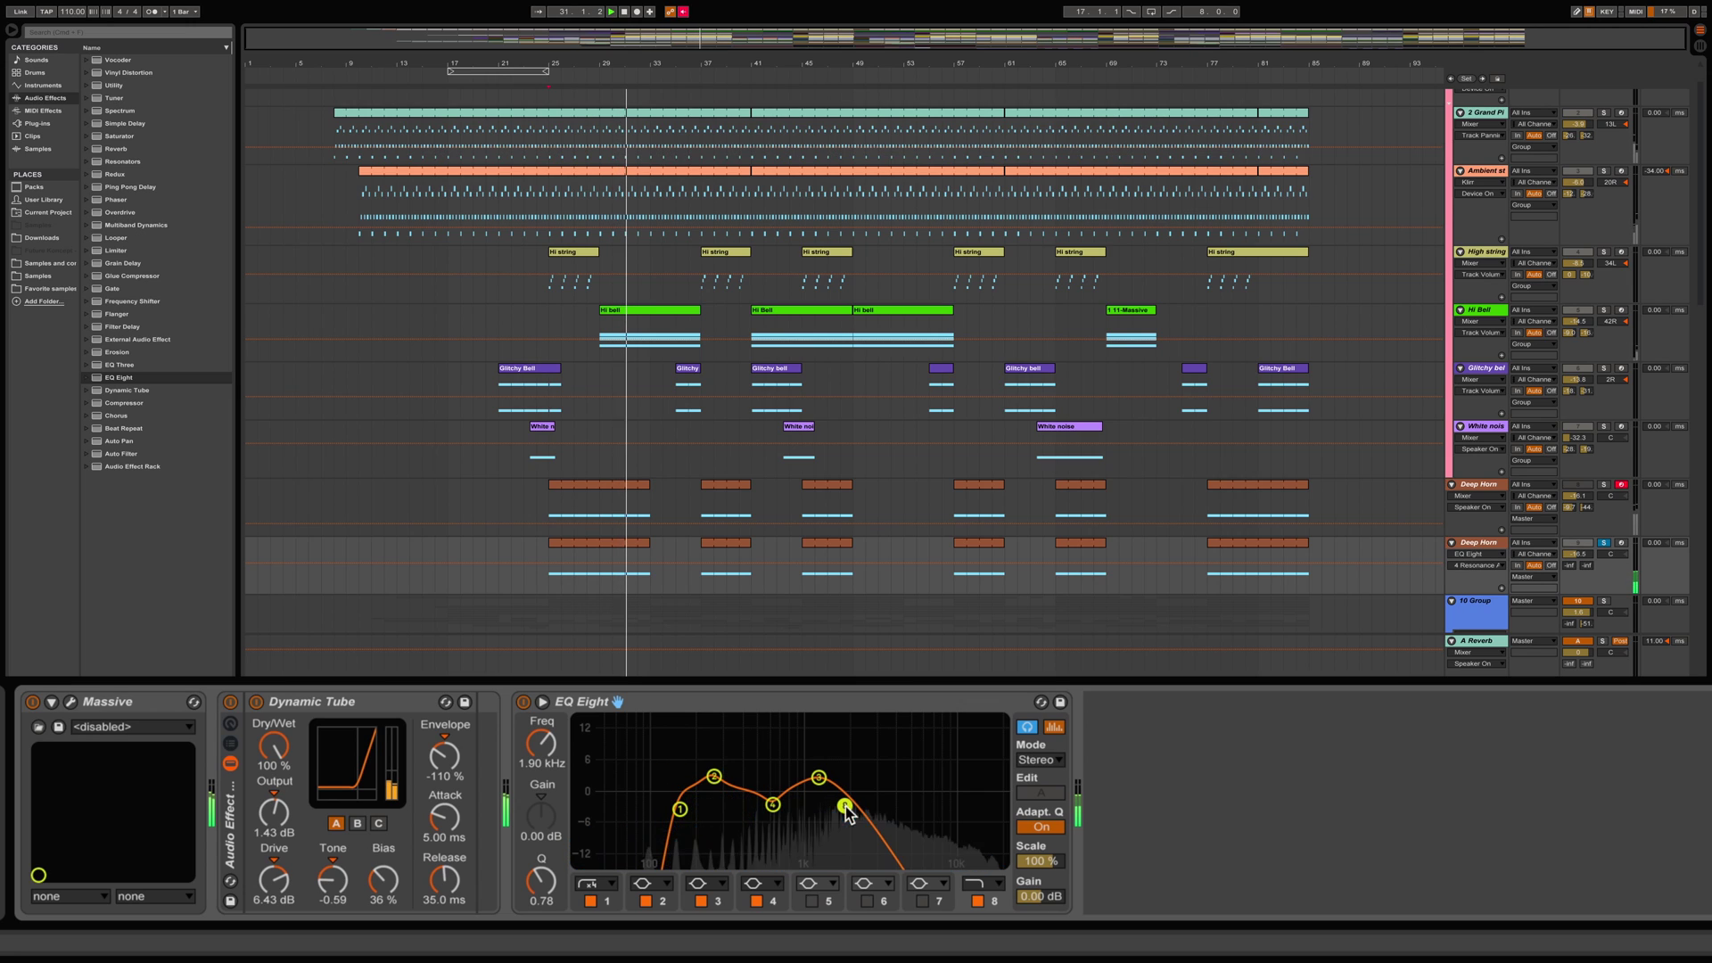
{"action": "left_click", "coordinate": [981, 892]}
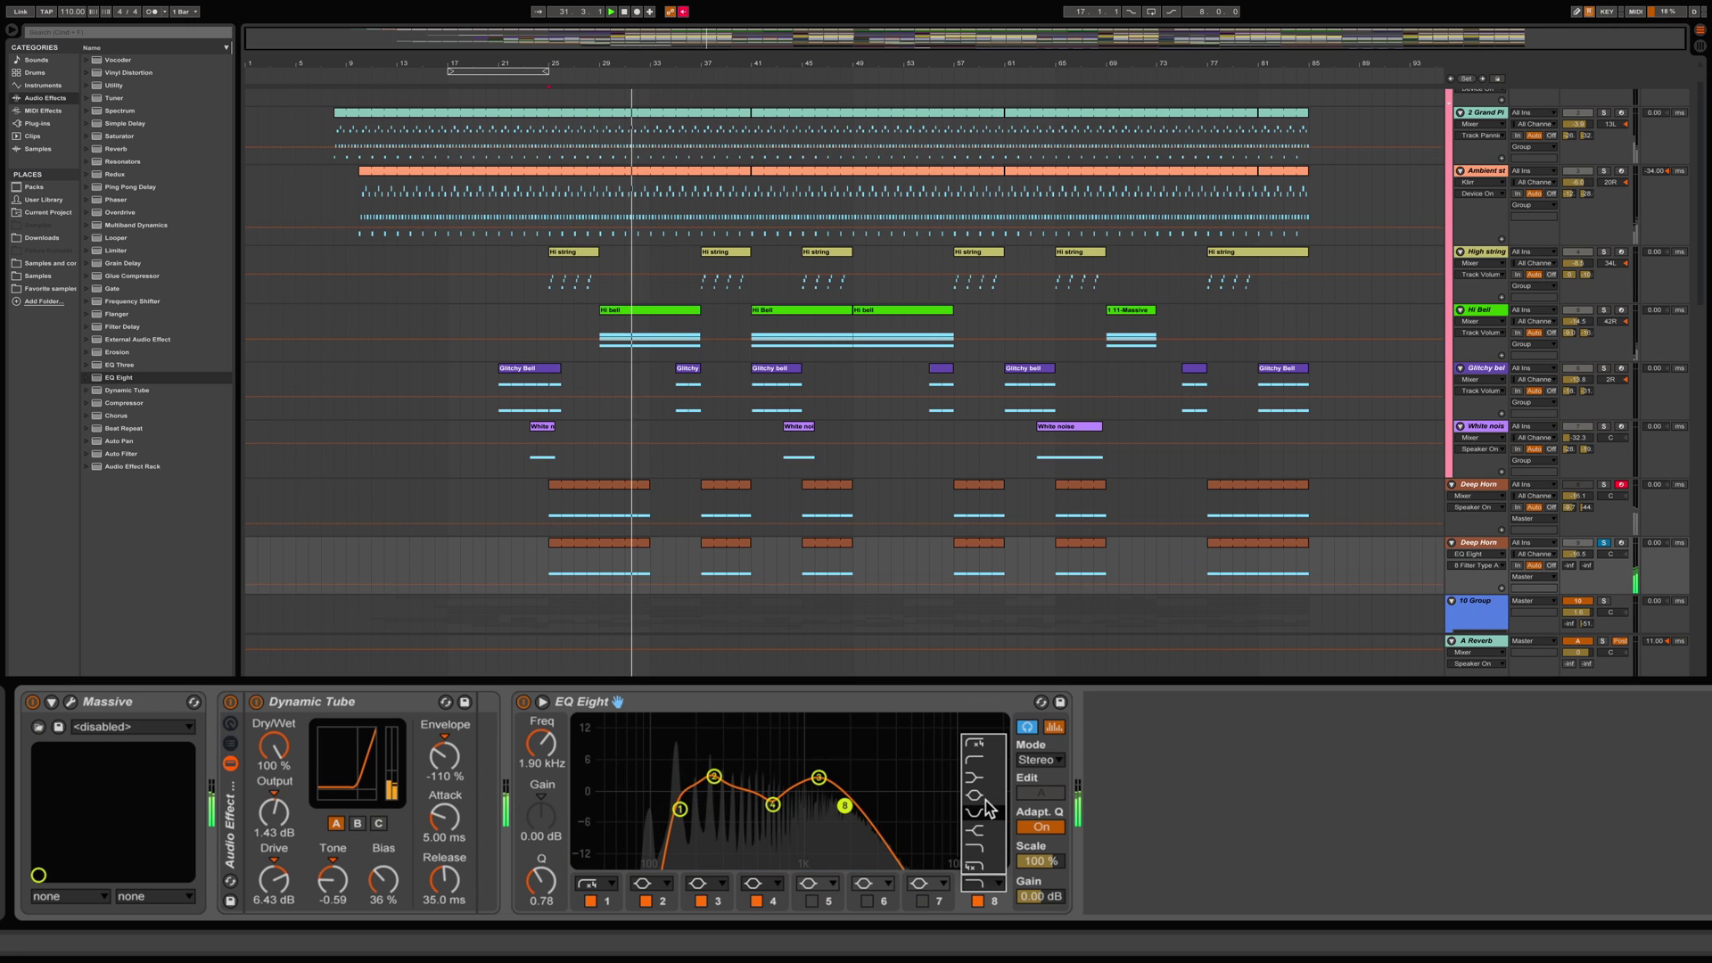
{"action": "left_click", "coordinate": [981, 877]}
{"action": "left_click_drag", "start_coordinate": [844, 805], "coordinate": [874, 818]}
{"action": "left_click", "coordinate": [875, 817]}
{"action": "key", "text": "space"}
{"action": "key", "text": "space"}
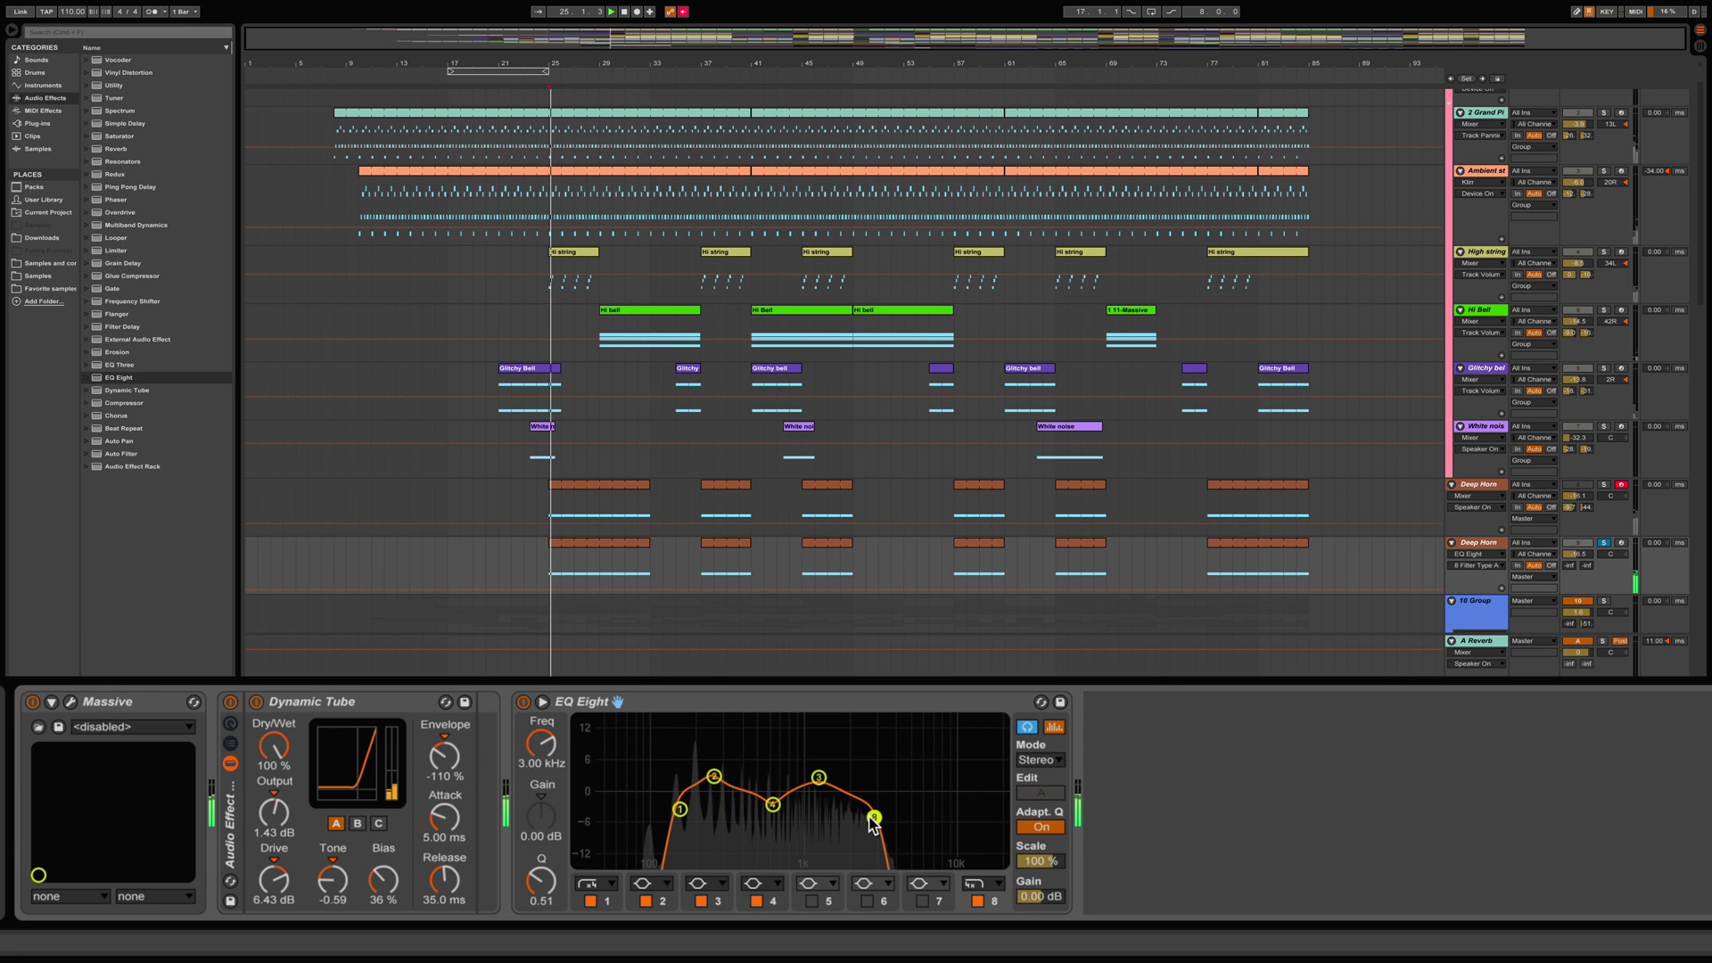
{"action": "left_click_drag", "start_coordinate": [875, 821], "coordinate": [880, 823]}
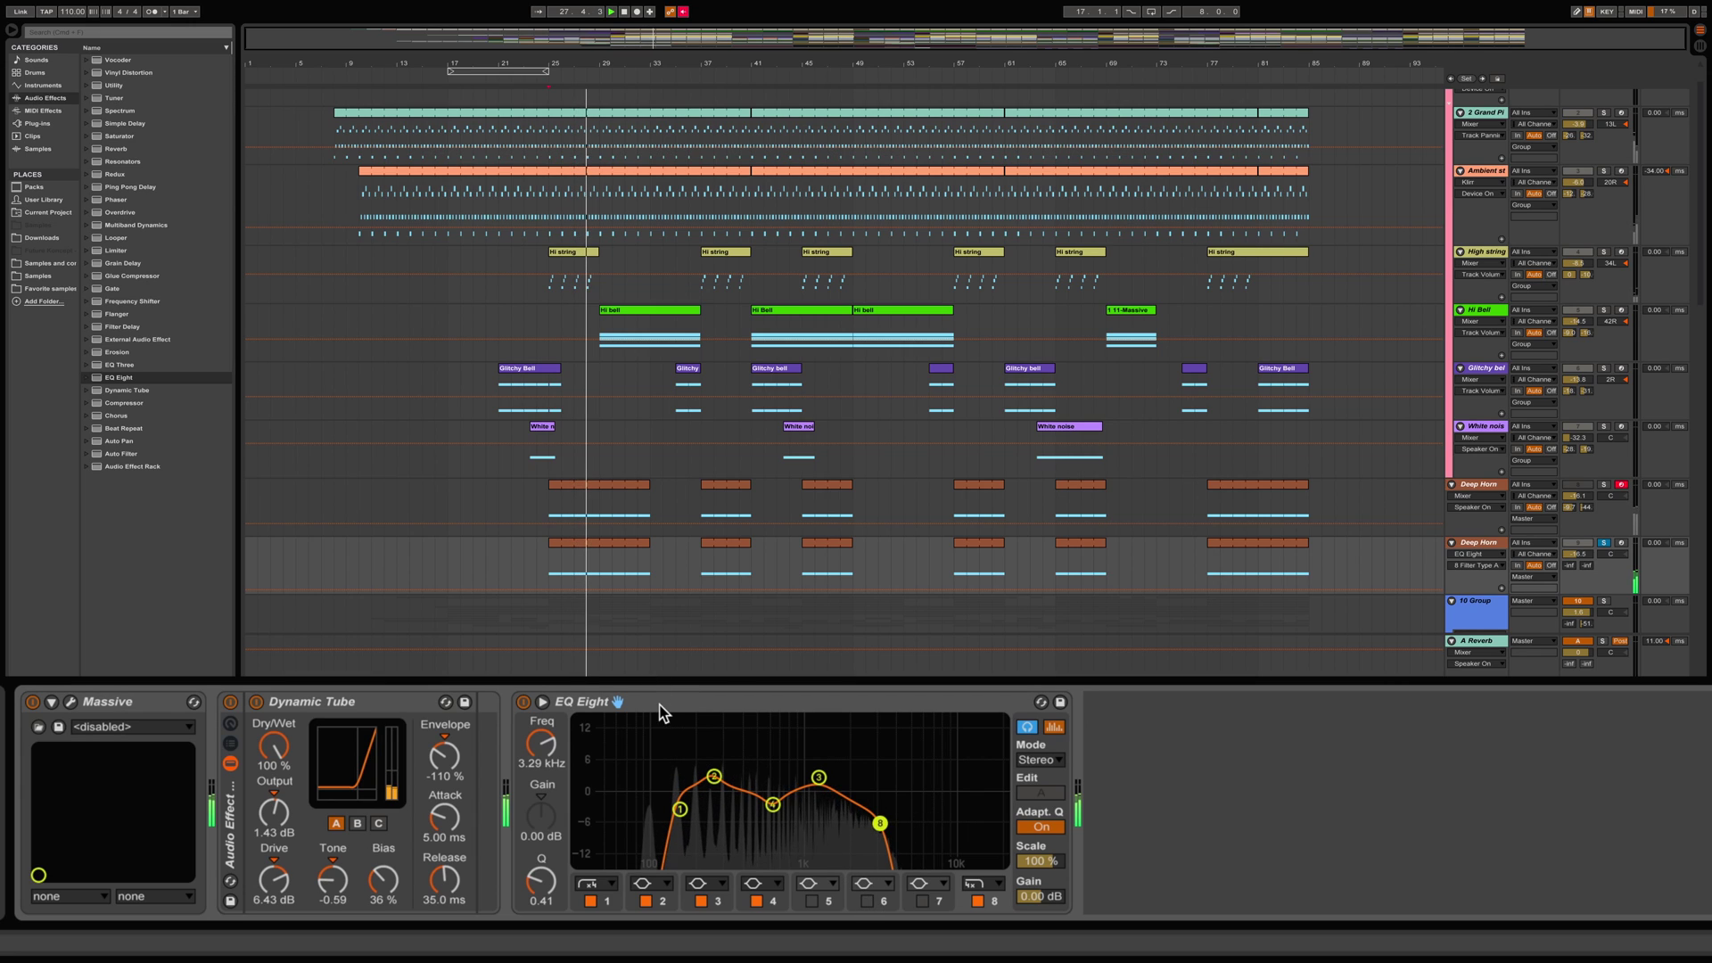
{"action": "left_click_drag", "start_coordinate": [635, 703], "coordinate": [467, 738]}
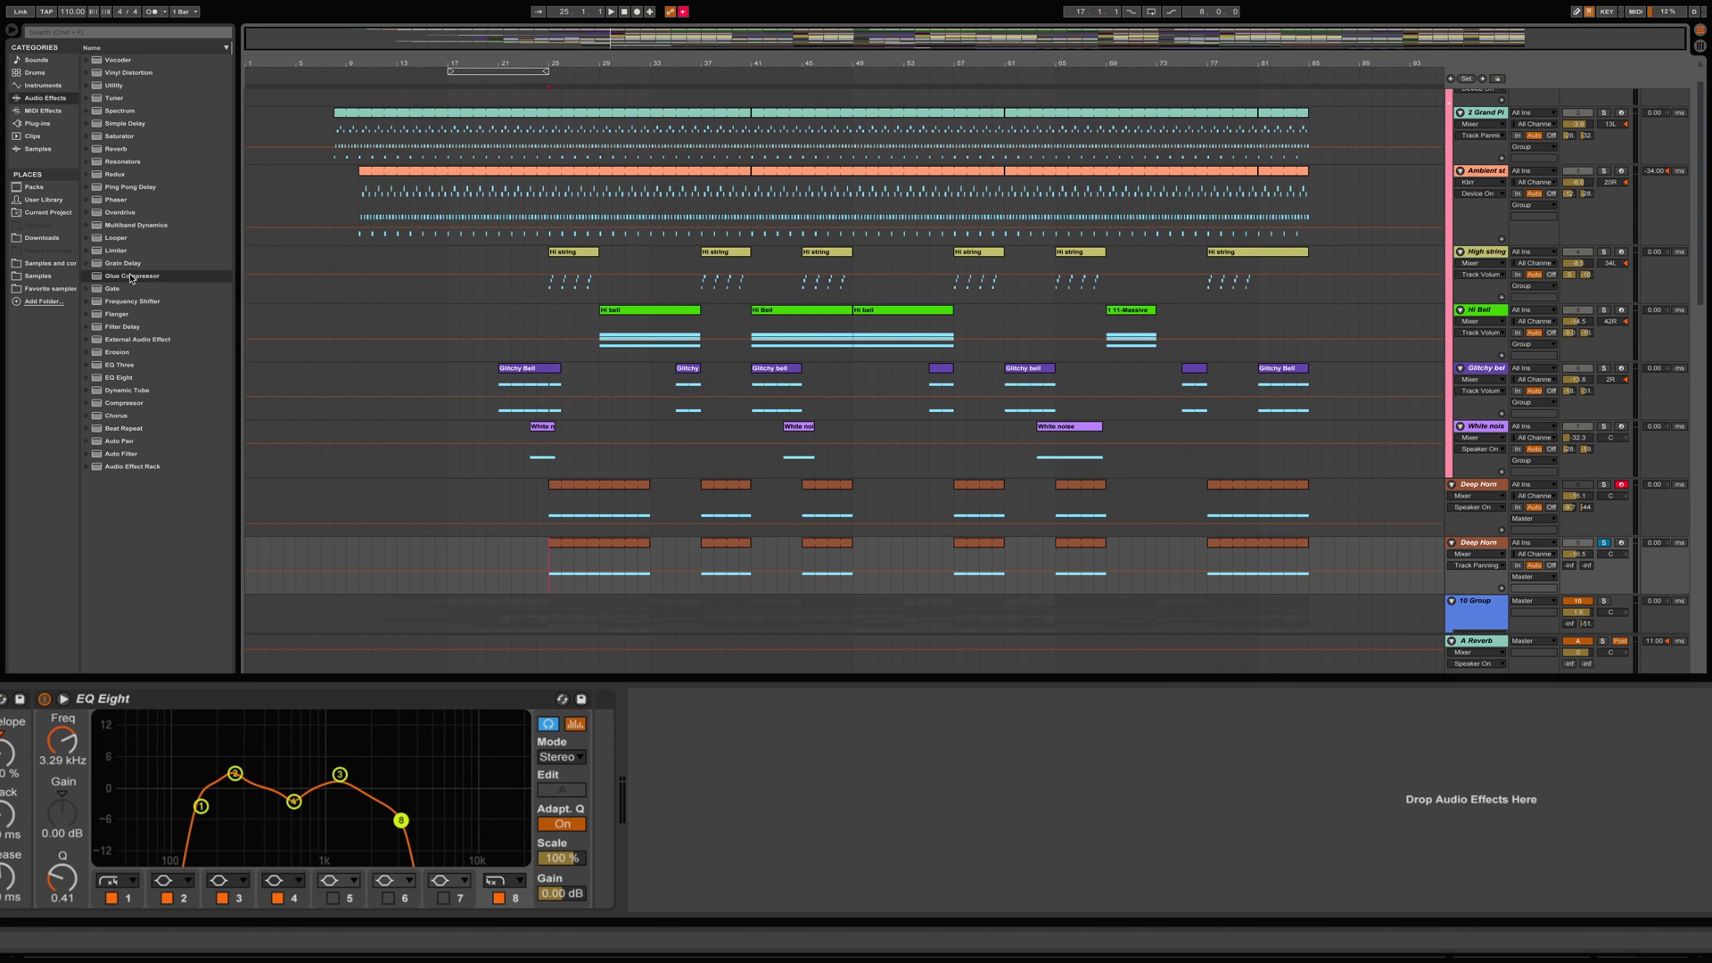
- Add Glue Compressor with a shorter attack, Threshold -24.1 dB and Makeup 8.10 dB, and compare the sound with it bypassed
{"action": "double_click", "coordinate": [131, 277]}
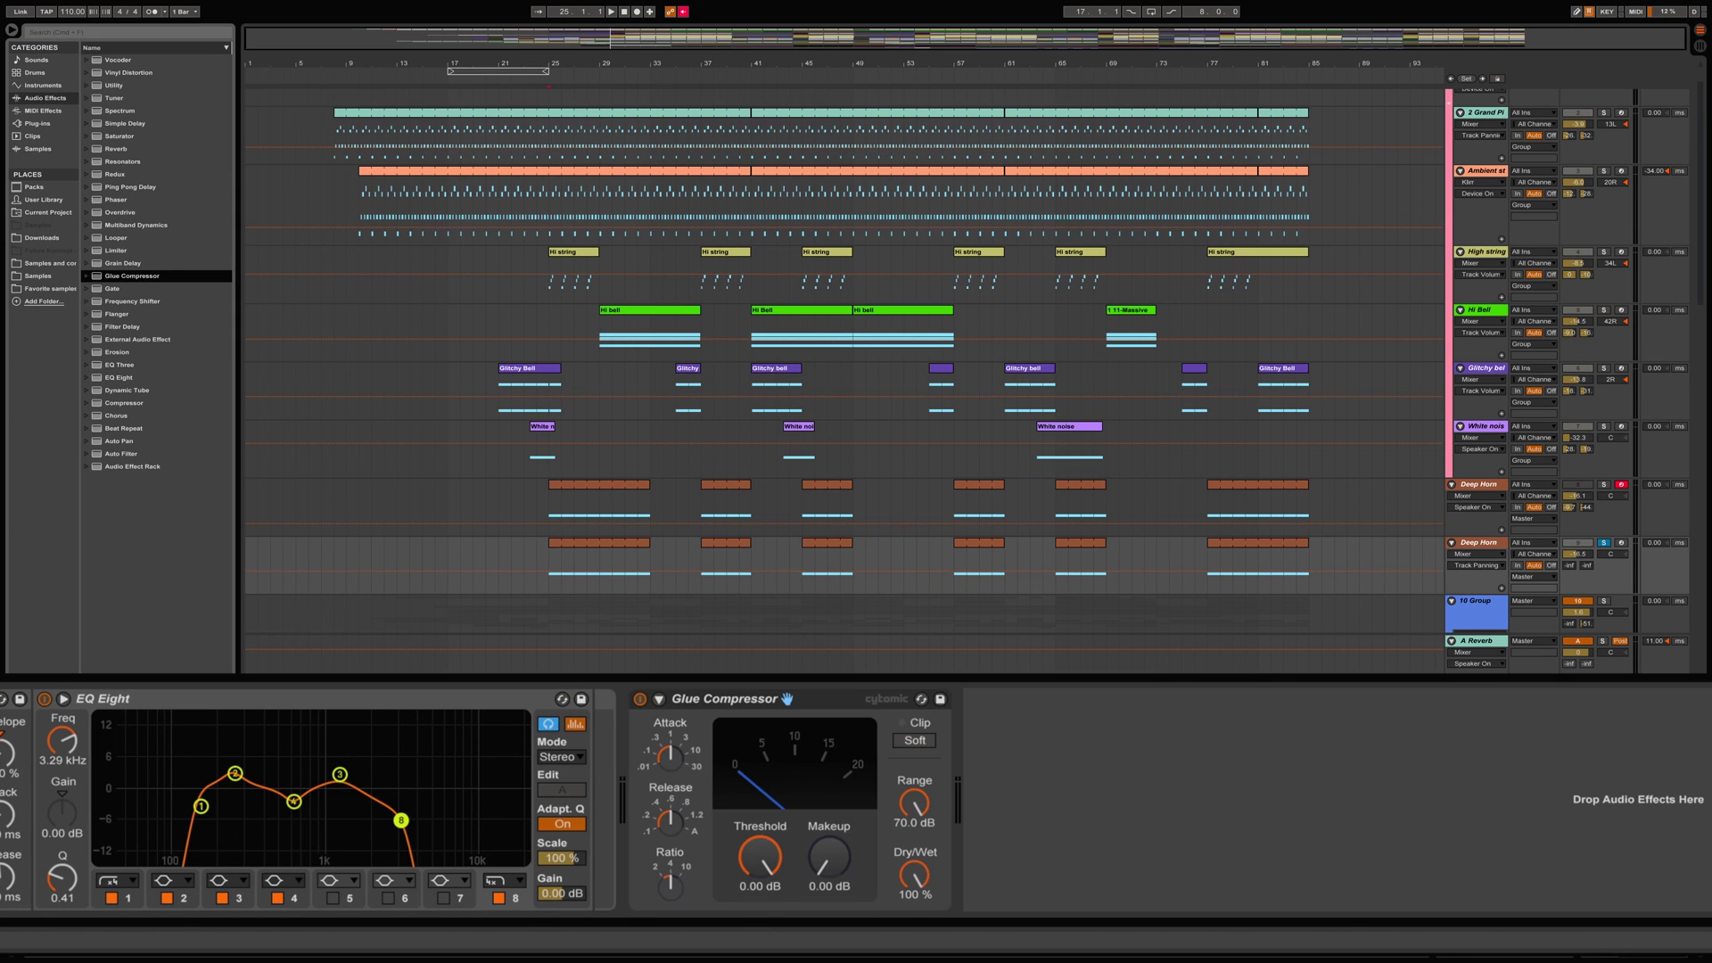
{"action": "left_click", "coordinate": [670, 745]}
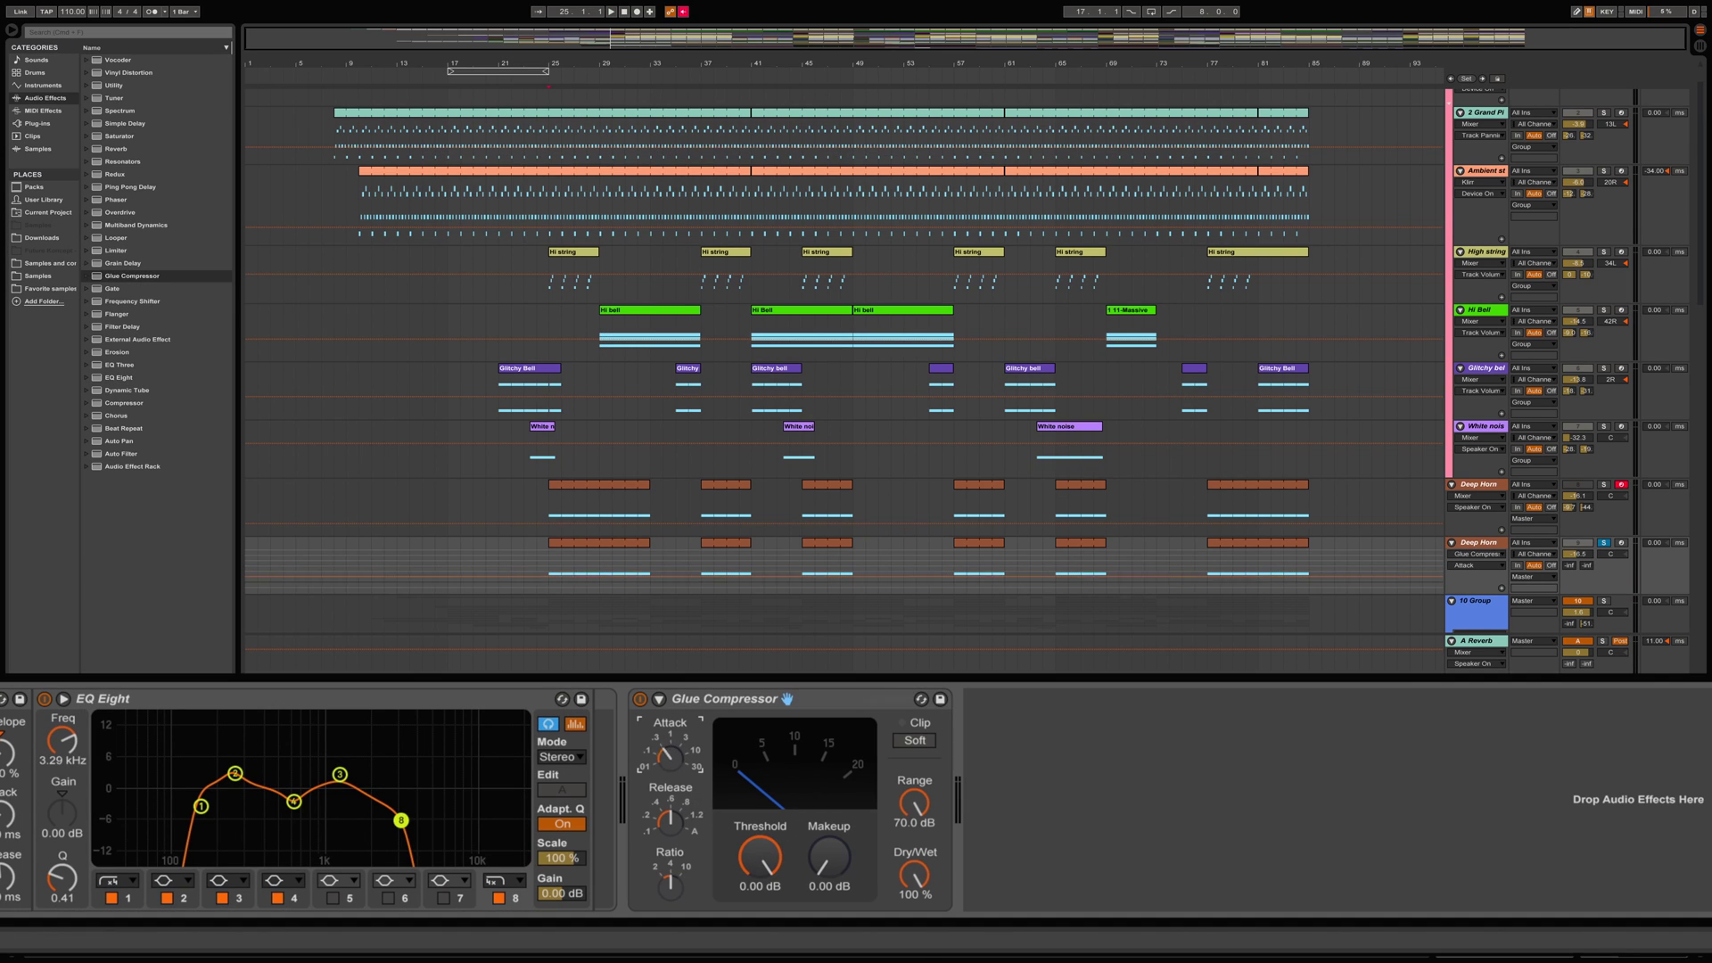
{"action": "left_click_drag", "start_coordinate": [758, 851], "coordinate": [758, 911]}
{"action": "mouse_move", "coordinate": [829, 858]}
{"action": "left_mouse_down"}
{"action": "mouse_move", "coordinate": [829, 836]}
{"action": "mouse_move", "coordinate": [836, 861]}
{"action": "mouse_move", "coordinate": [758, 856]}
{"action": "mouse_move", "coordinate": [836, 871]}
{"action": "left_mouse_up"}
{"action": "left_click", "coordinate": [641, 699]}
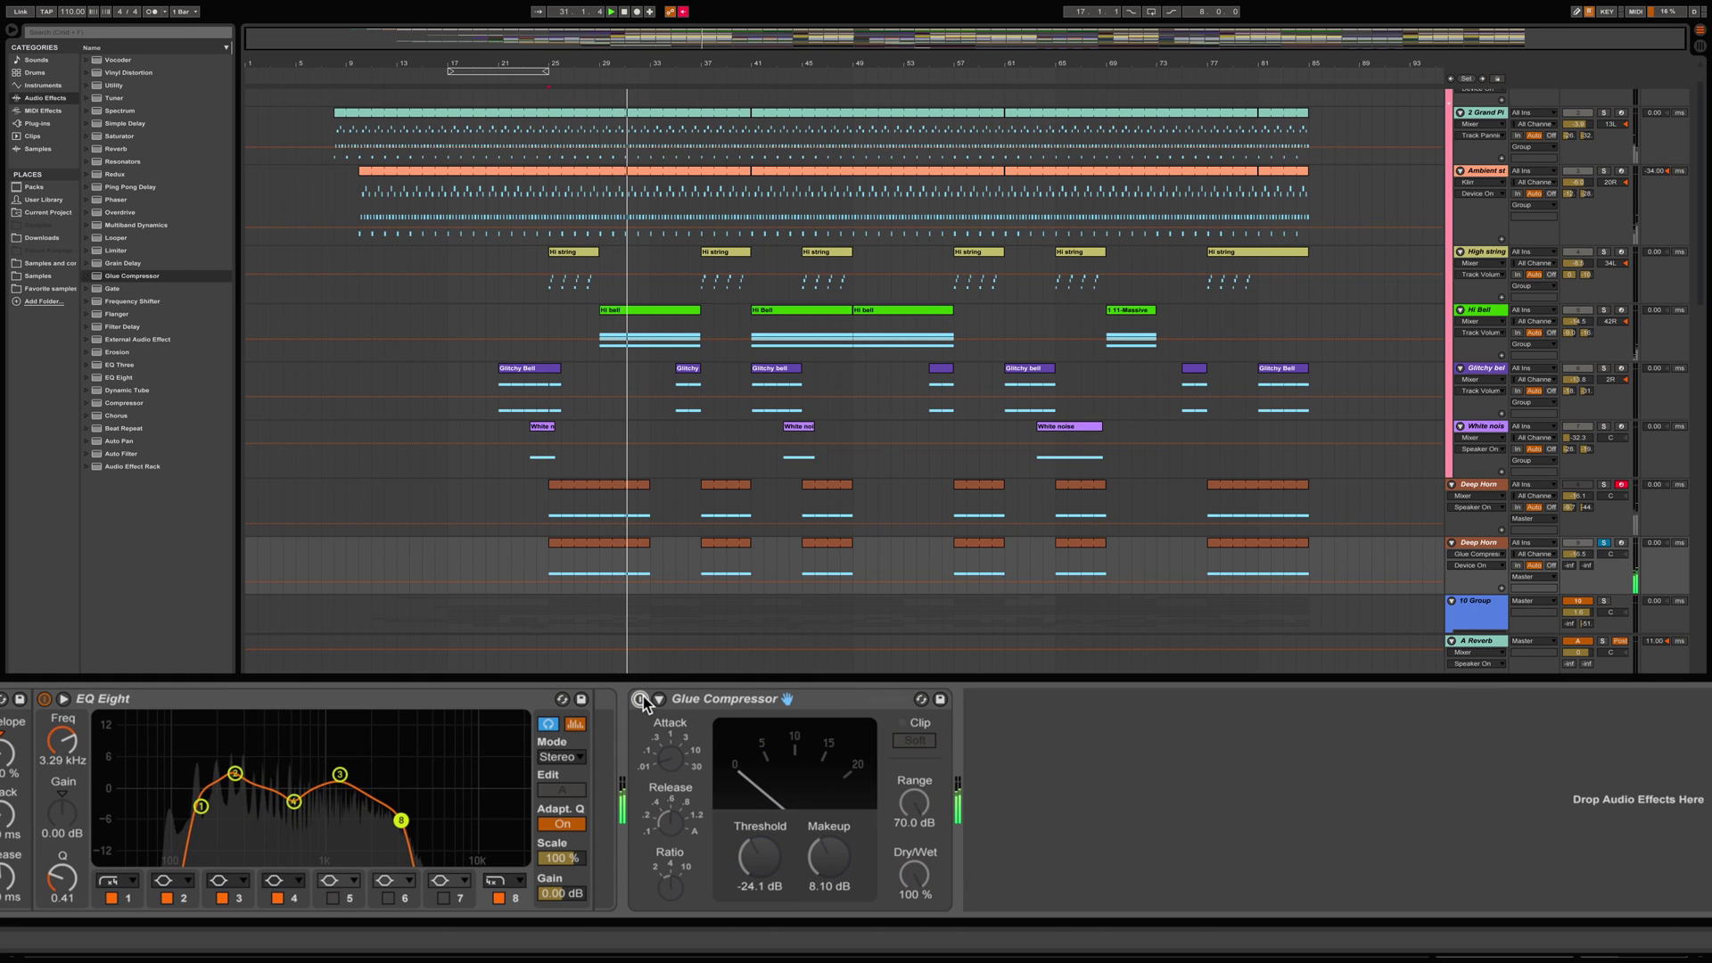
{"action": "left_click", "coordinate": [640, 699]}
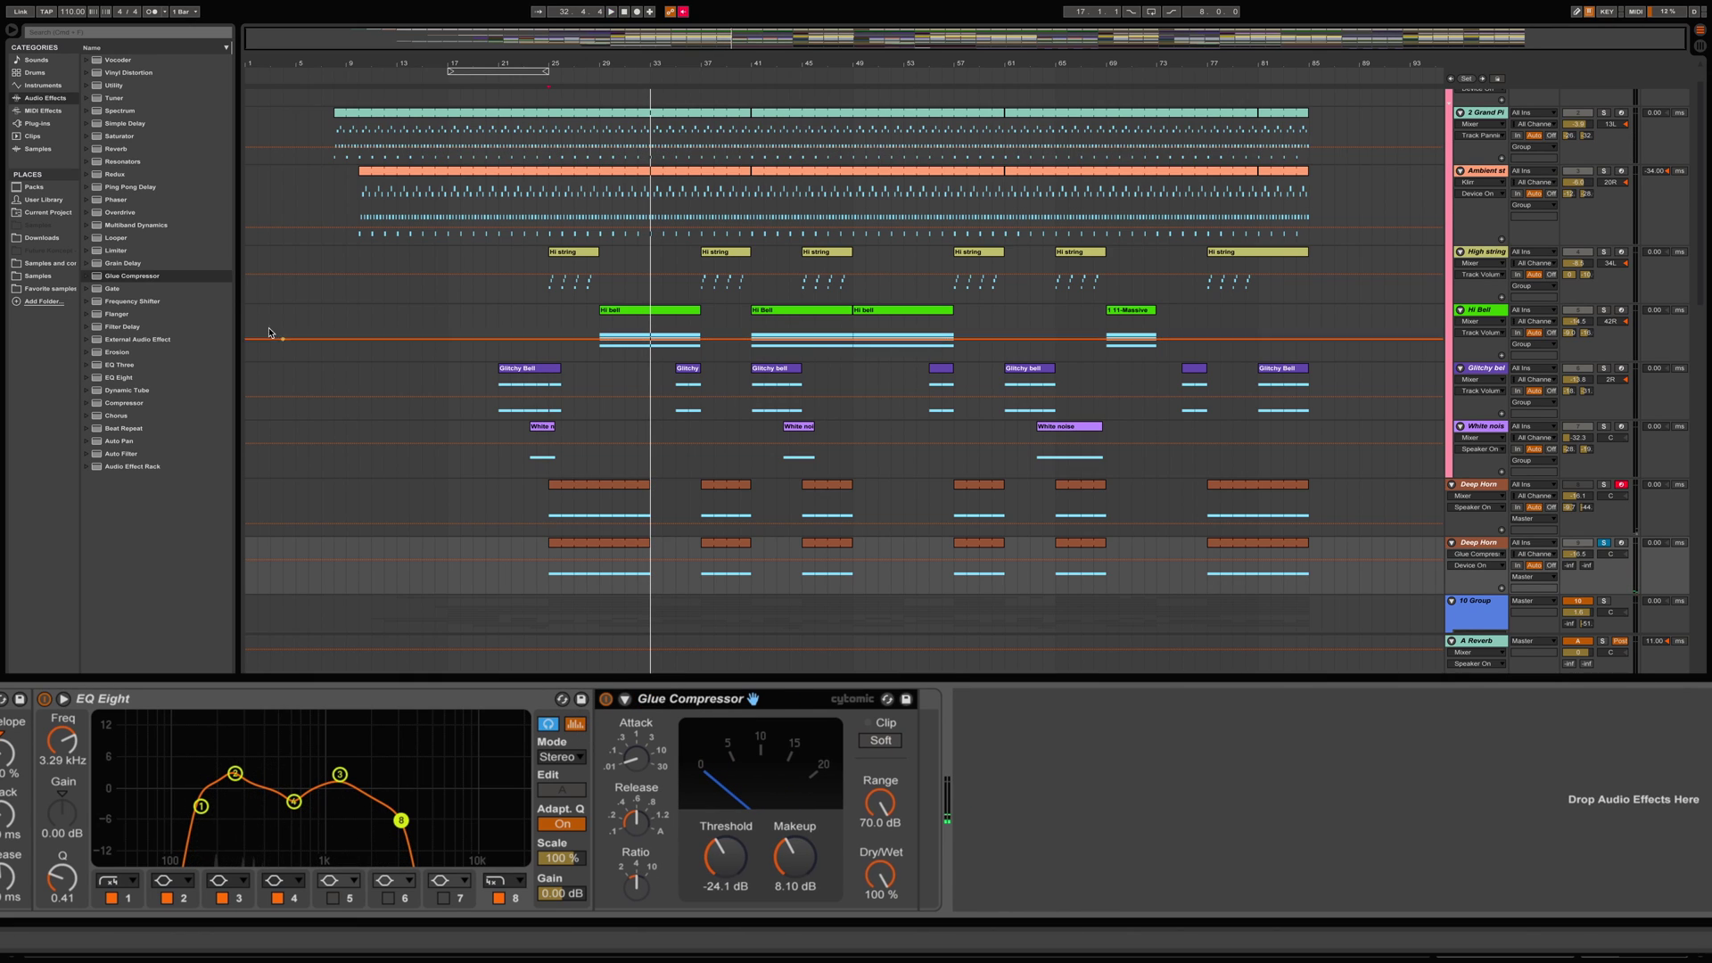
- Add Reverb to the rack with Lo Cut on, Predelay 1.99 ms, Decay Time 975 ms, High quality and Size 62.27
{"action": "left_click_drag", "start_coordinate": [113, 149], "coordinate": [925, 717]}
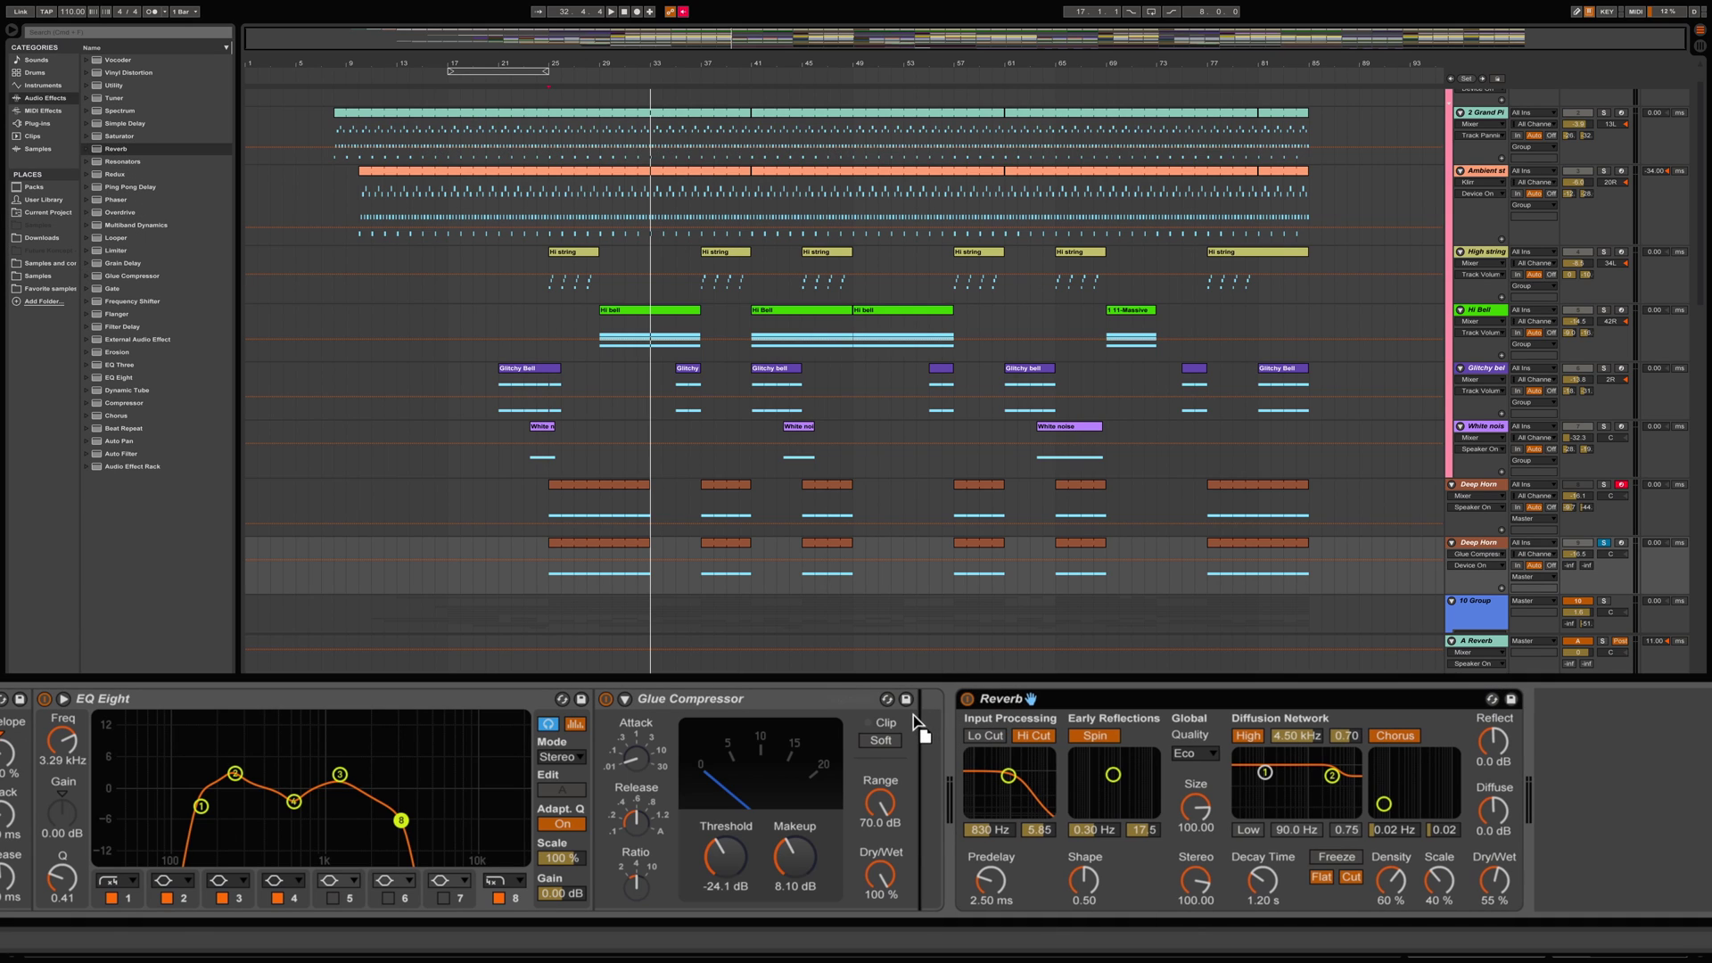
{"action": "left_click", "coordinate": [952, 737]}
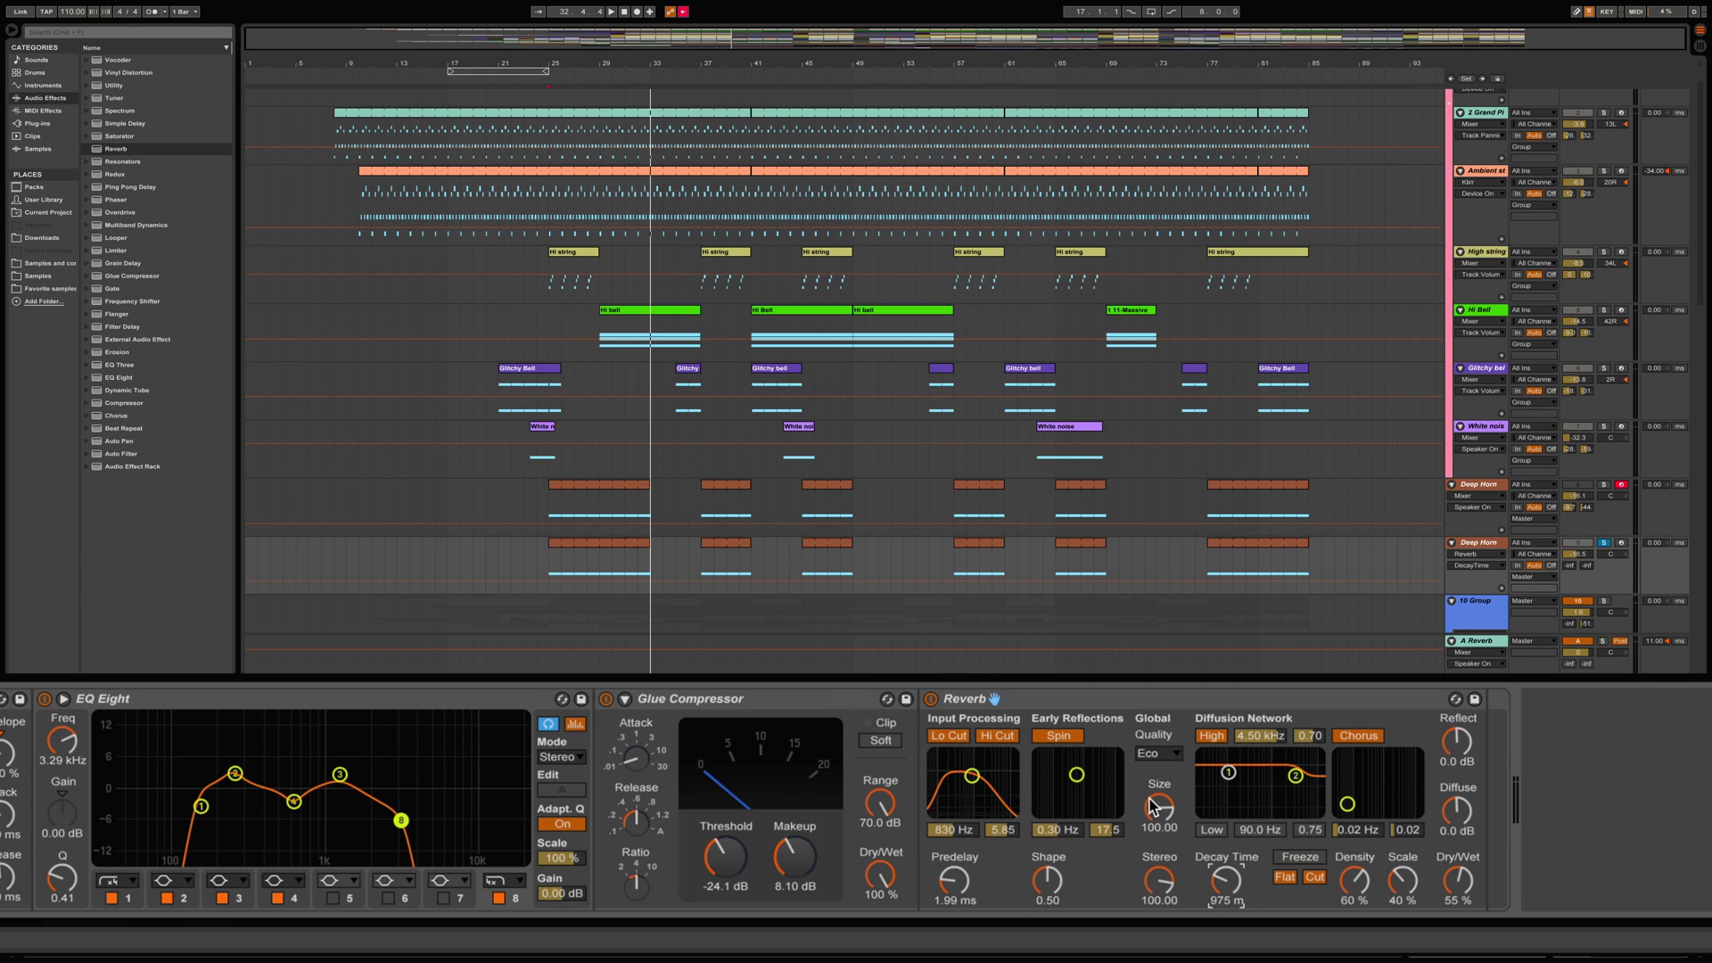
{"action": "left_click", "coordinate": [1175, 760]}
{"action": "left_click", "coordinate": [1161, 802]}
- Turn off the Reverb's Chorus and enable a low shelf at 116 Hz with a level of 0.37 in its diffusion network
{"action": "left_click", "coordinate": [1363, 736]}
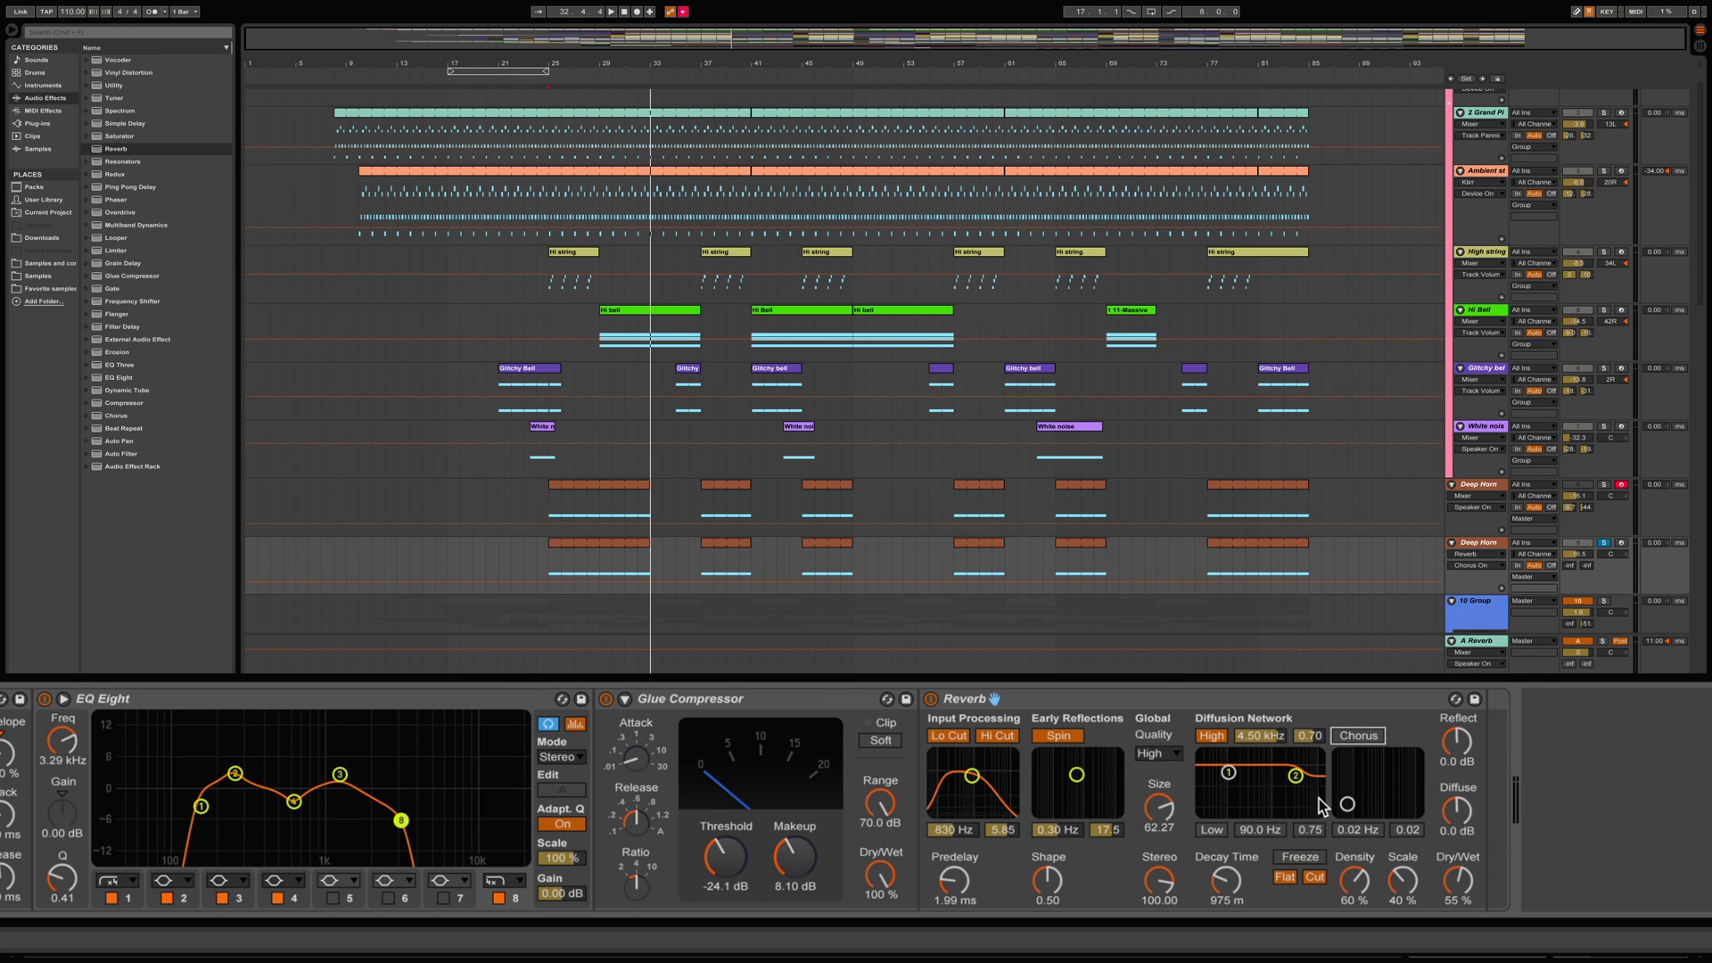
{"action": "left_click", "coordinate": [1213, 831]}
{"action": "left_click_drag", "start_coordinate": [1228, 772], "coordinate": [1228, 791]}
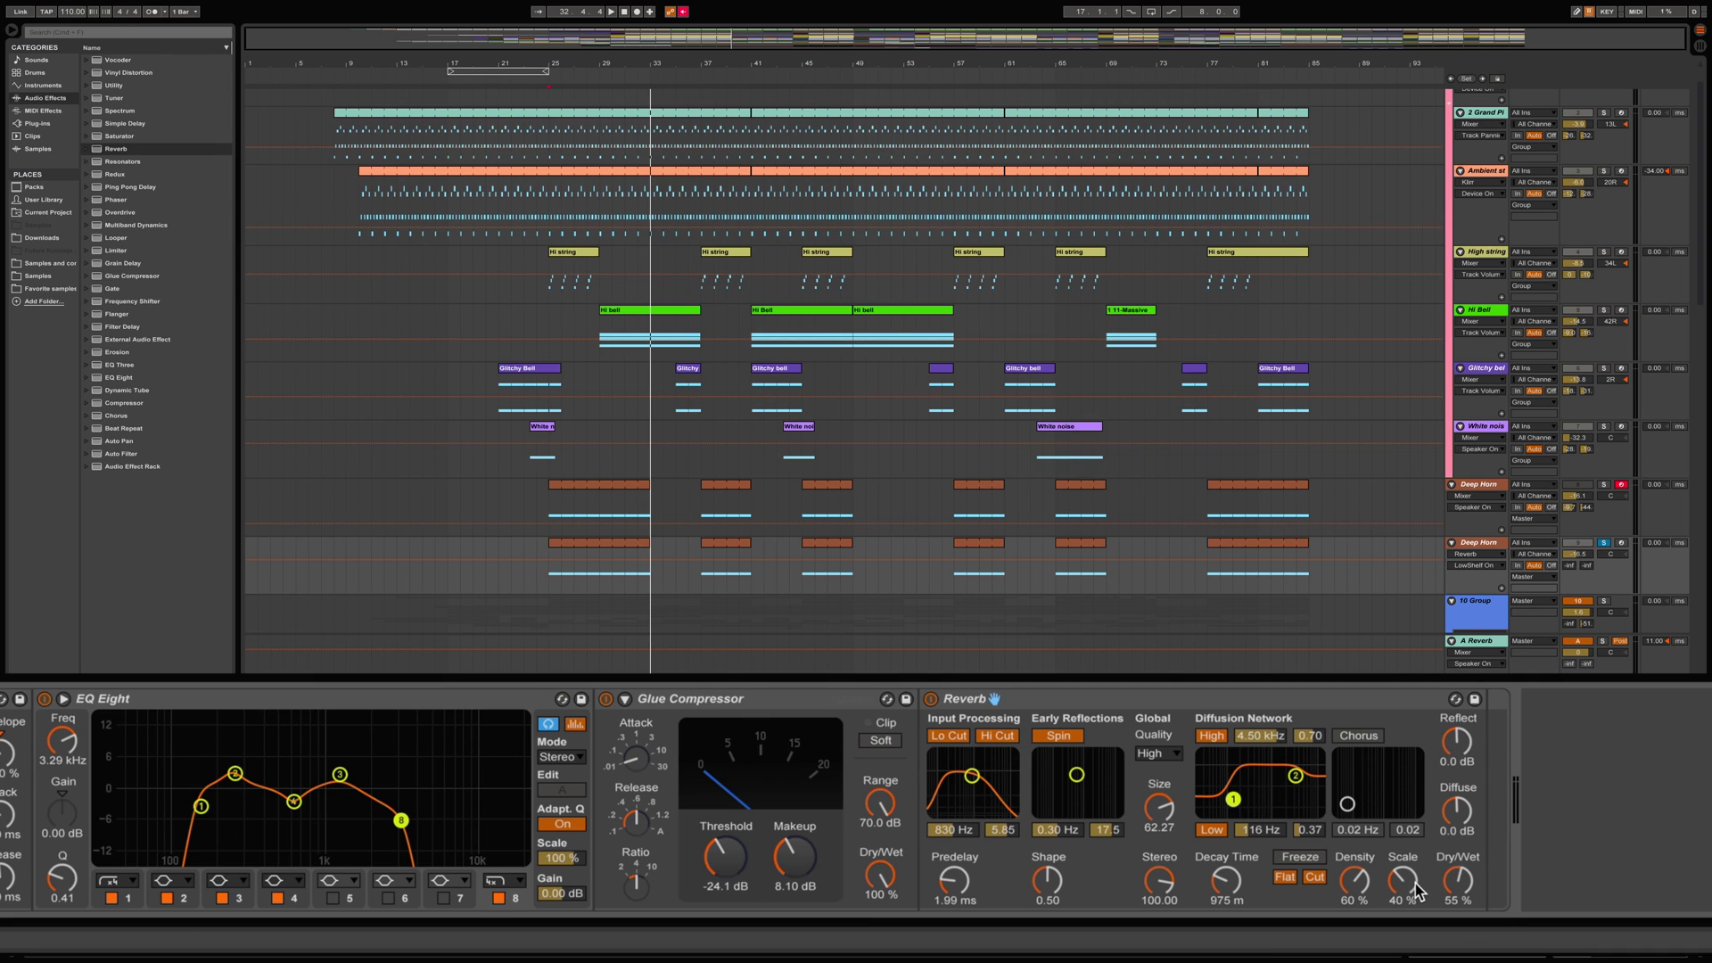
- Set the Reverb's Dry/Wet to 34 % and Size to 108.09 during playback, and compare the sound with Chorus on and off
{"action": "key", "text": "space"}
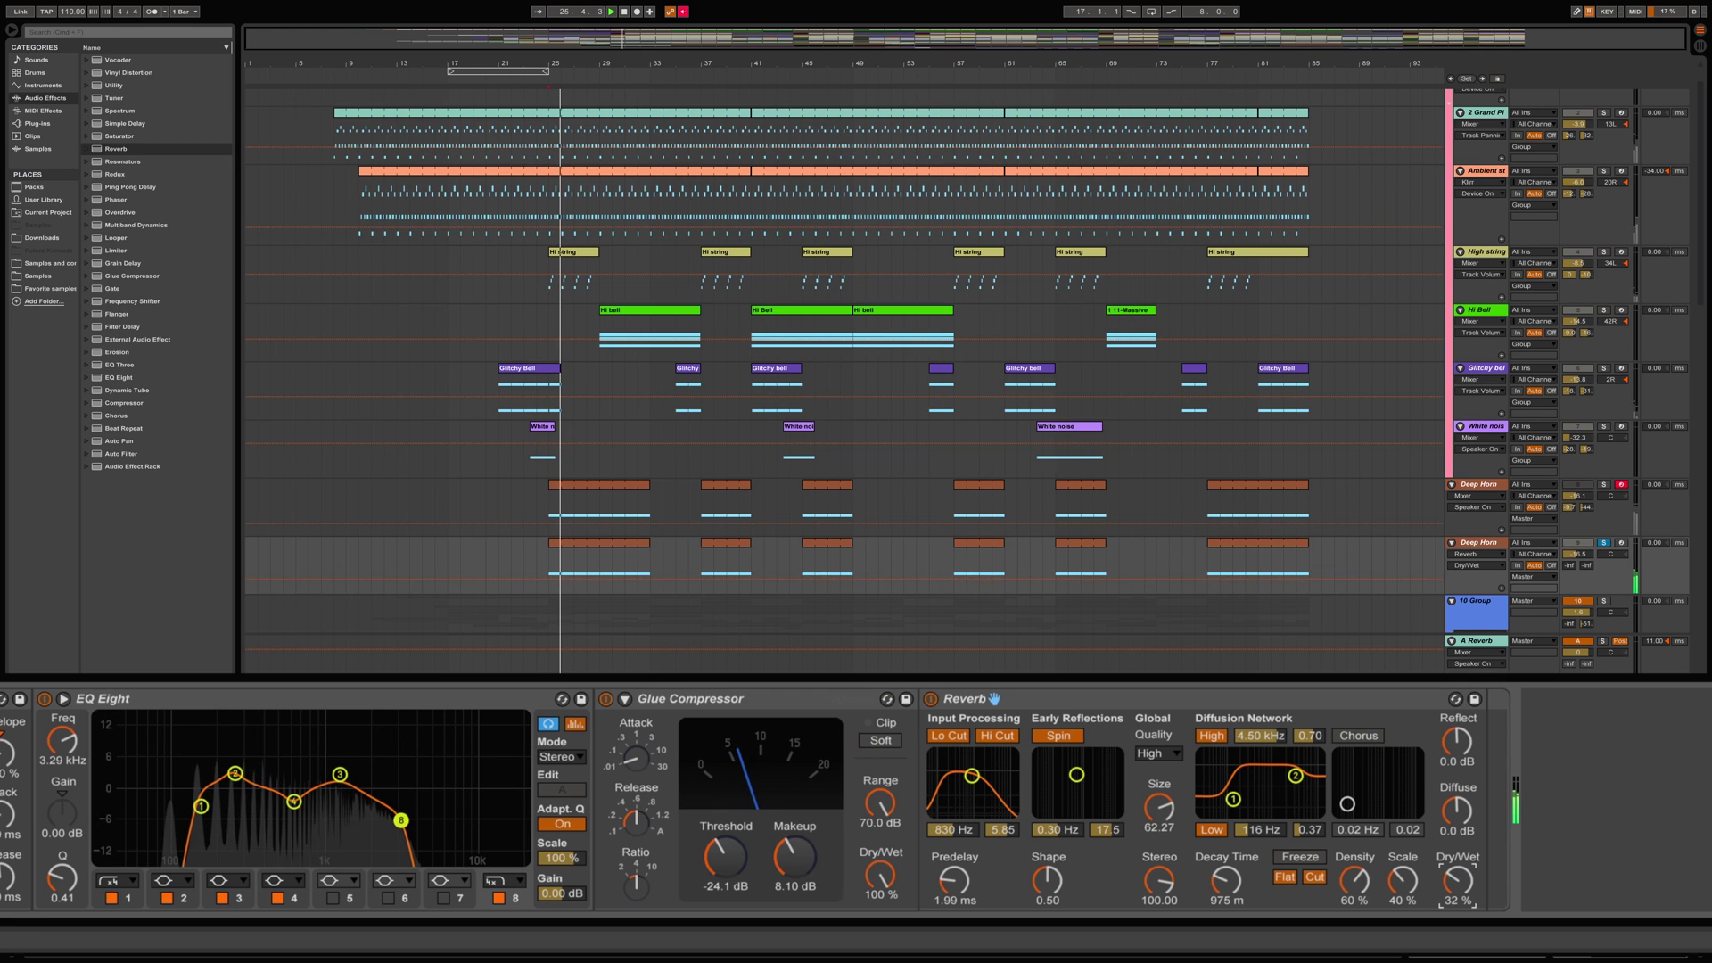
{"action": "left_click_drag", "start_coordinate": [1458, 881], "coordinate": [1458, 880]}
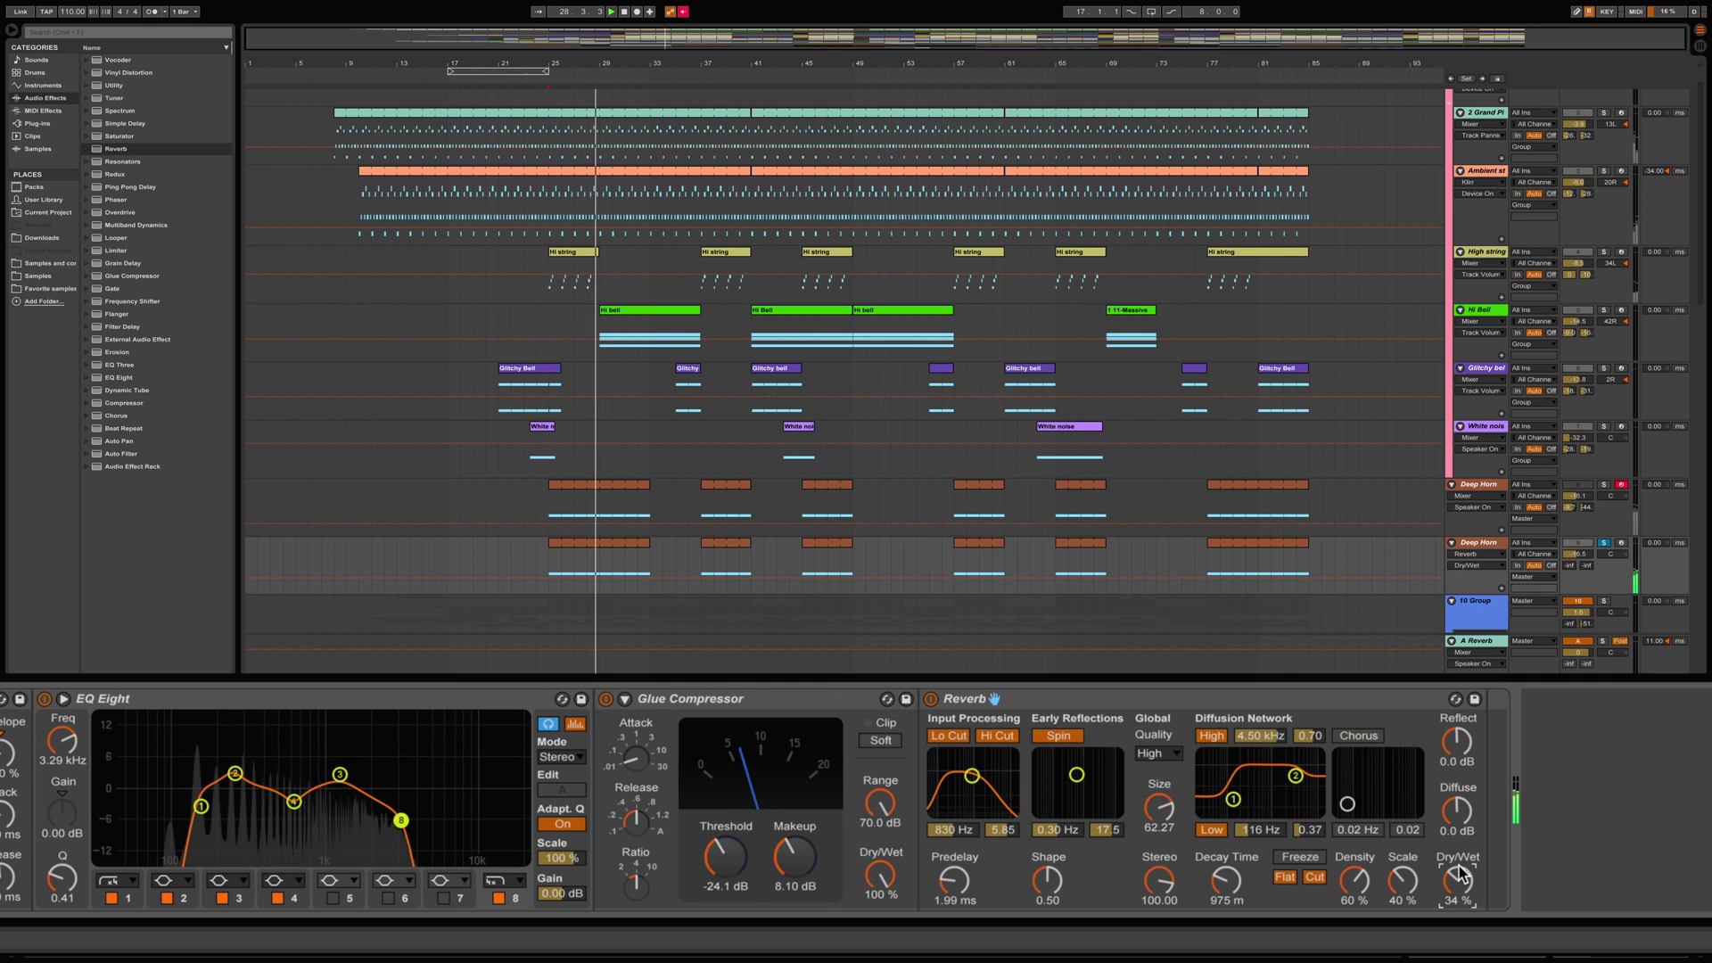
{"action": "left_click_drag", "start_coordinate": [1160, 807], "coordinate": [1159, 783]}
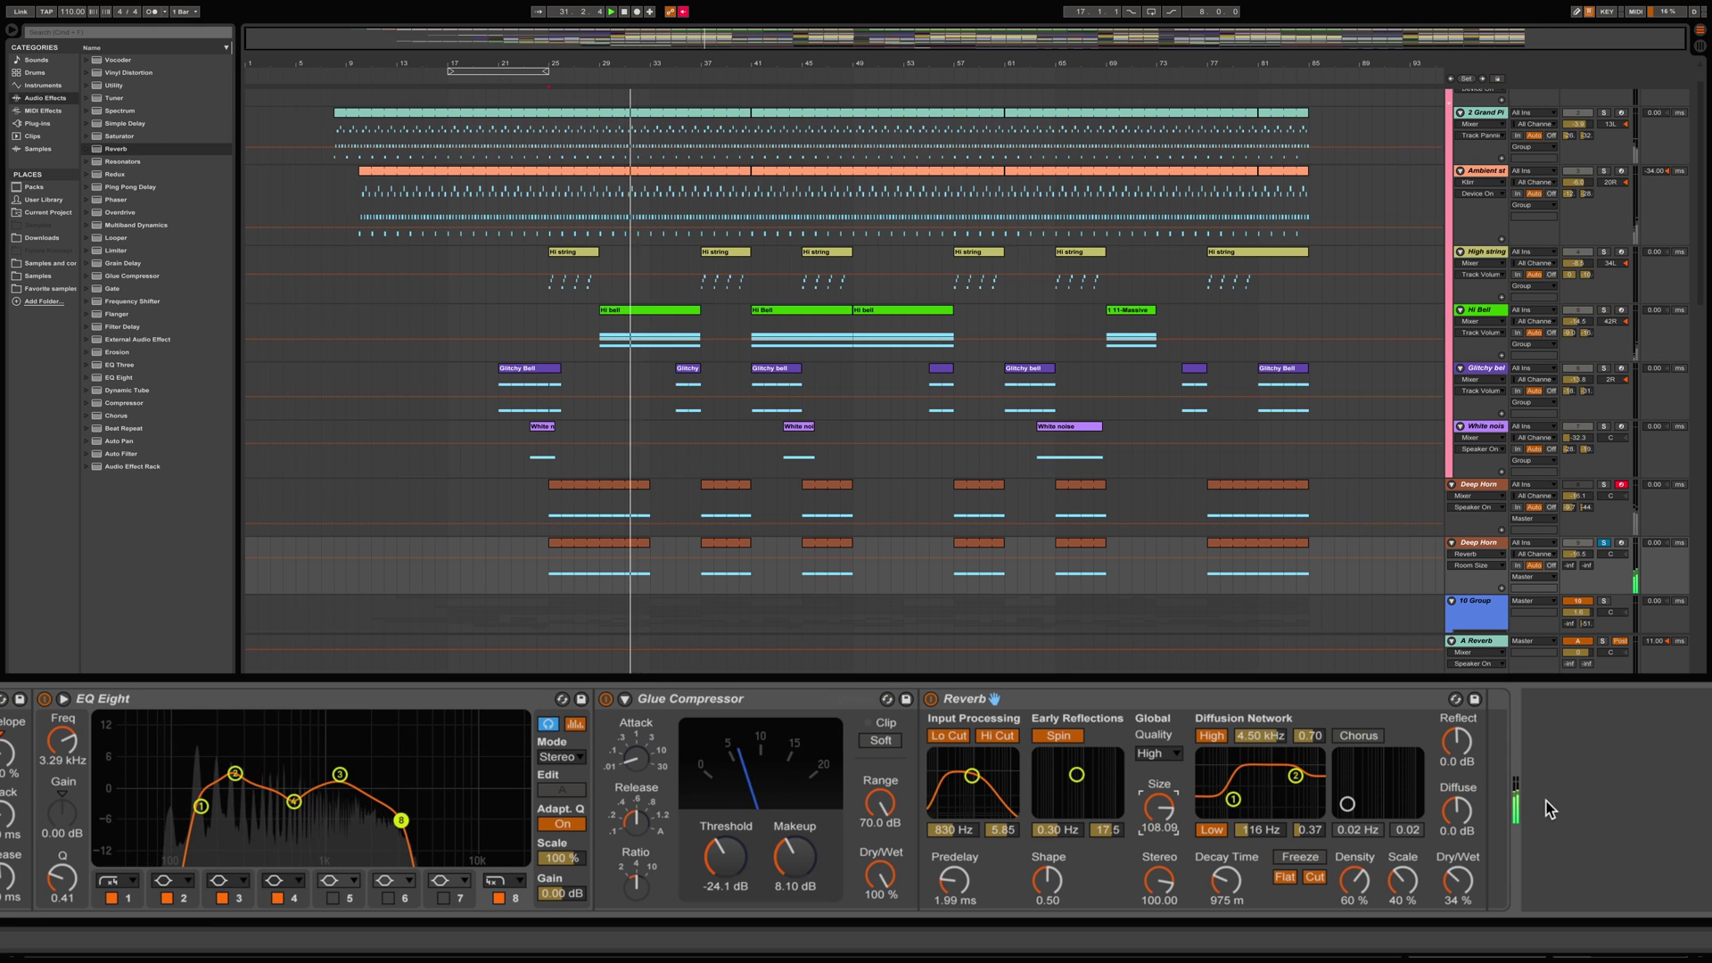
{"action": "left_click", "coordinate": [1364, 738]}
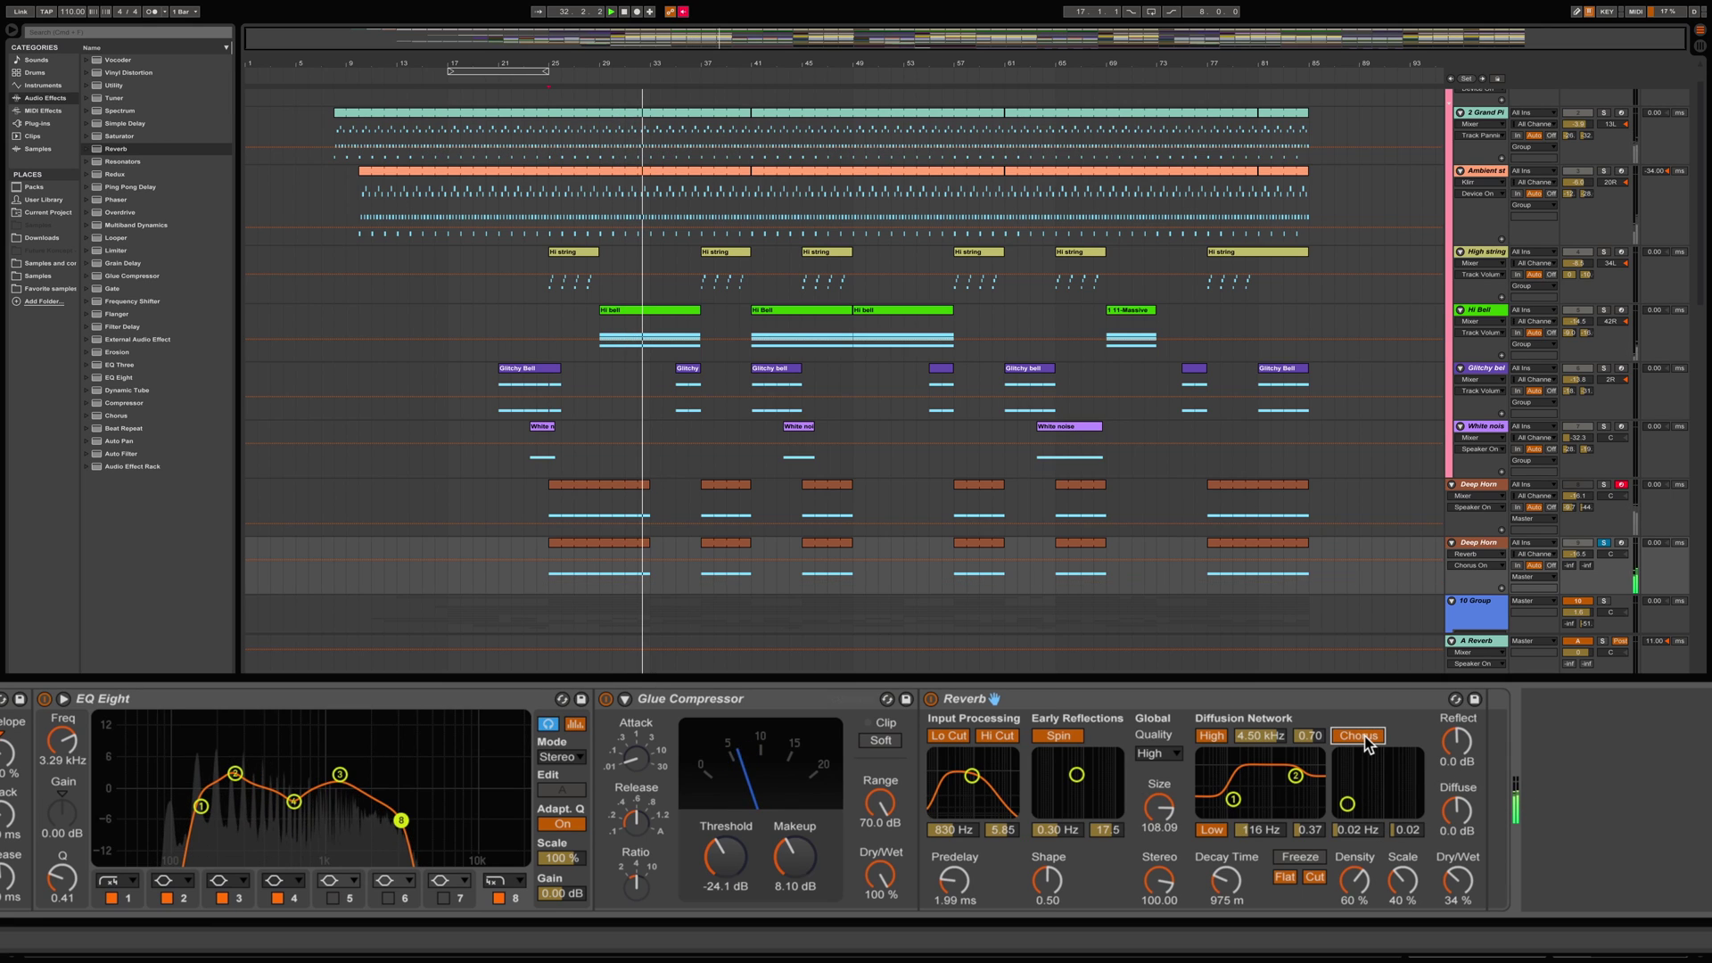
{"action": "left_click", "coordinate": [1364, 740]}
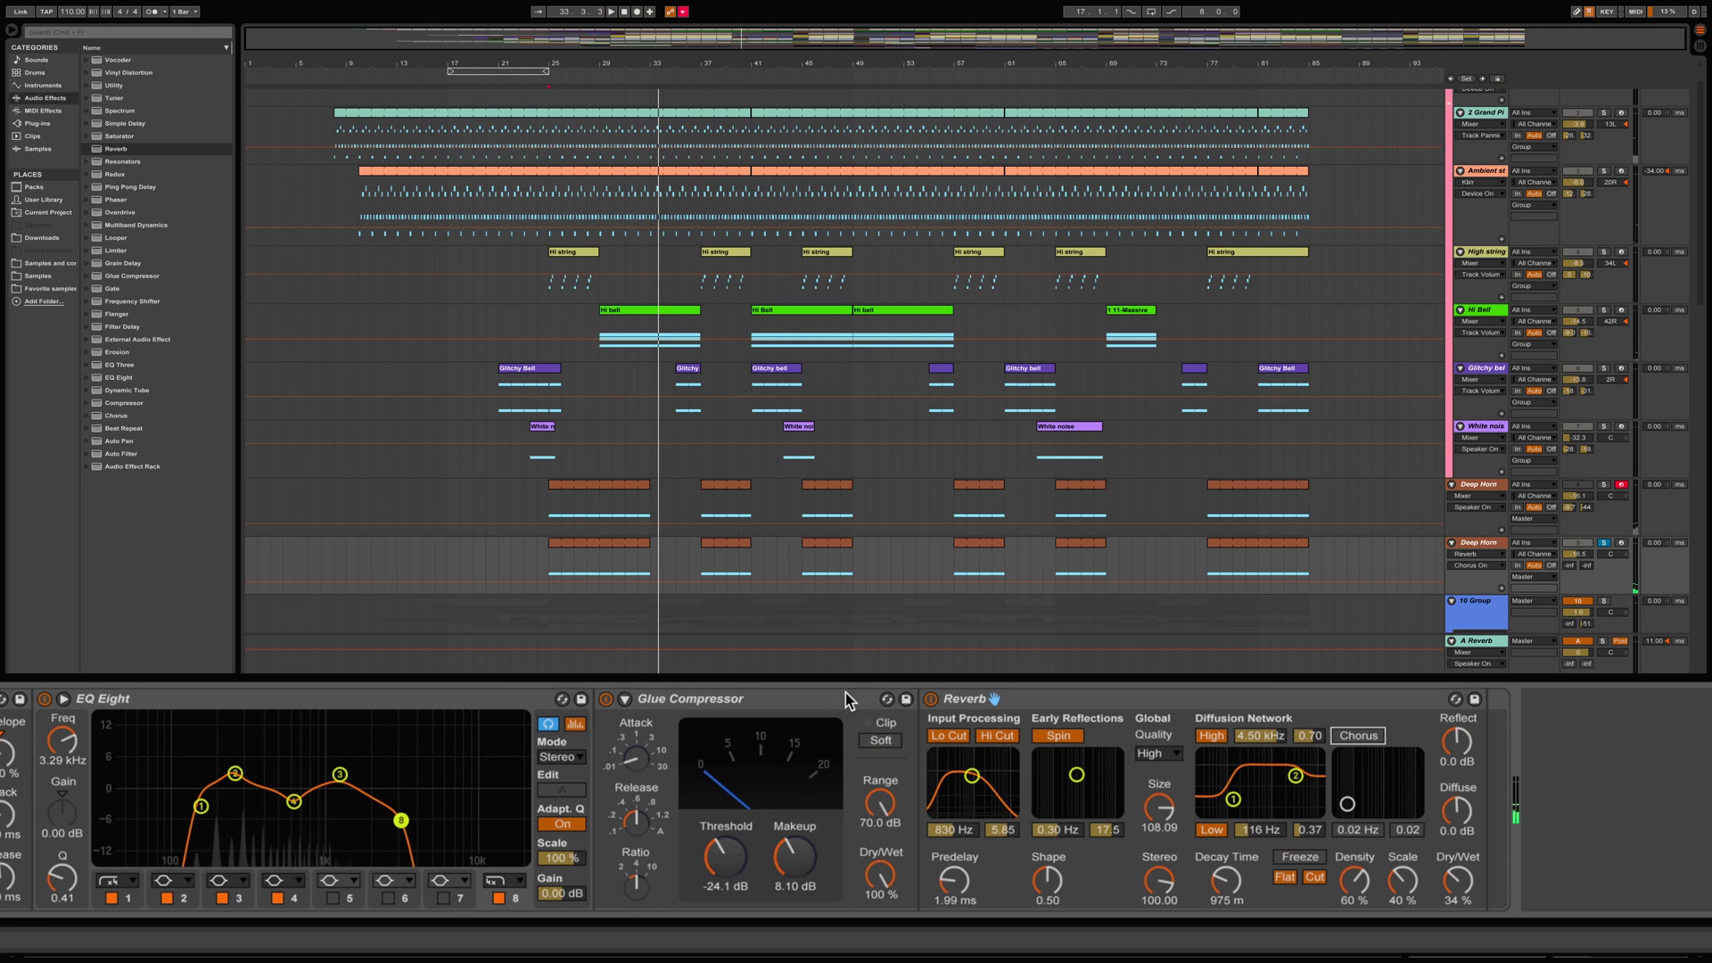
- Add Multiband Dynamics, move it into the Audio Effect Rack after the Reverb and show the rack's chain list
{"action": "double_click", "coordinate": [136, 225]}
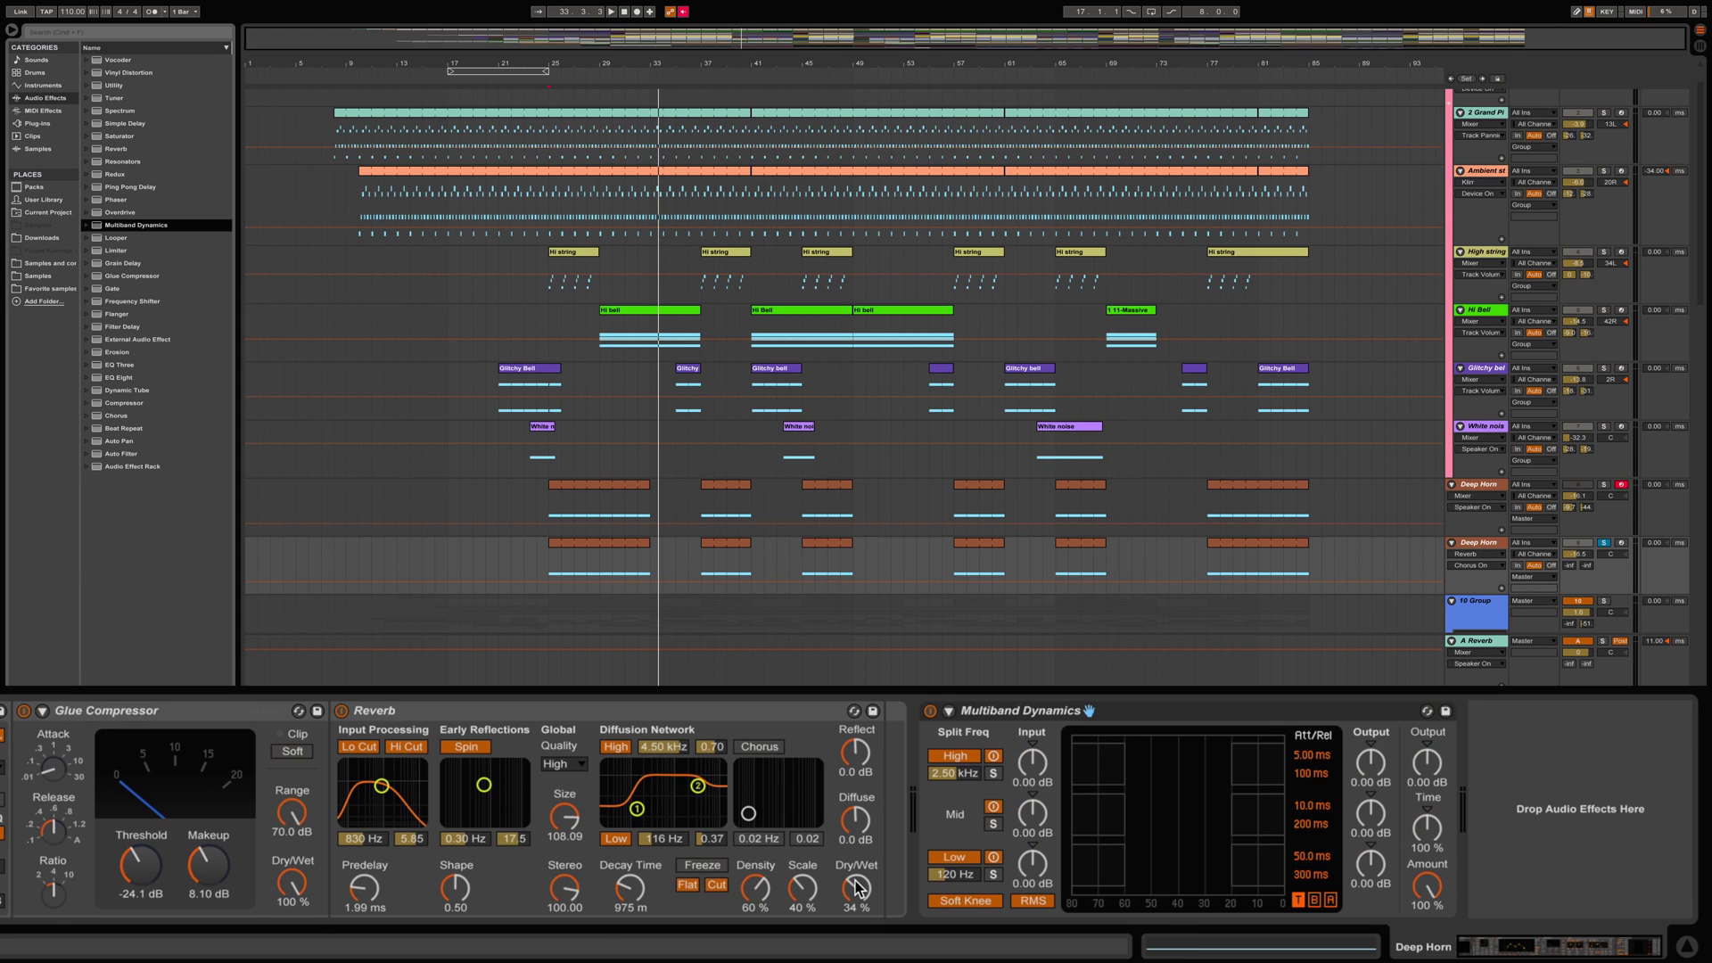
{"action": "left_click_drag", "start_coordinate": [1033, 713], "coordinate": [883, 756]}
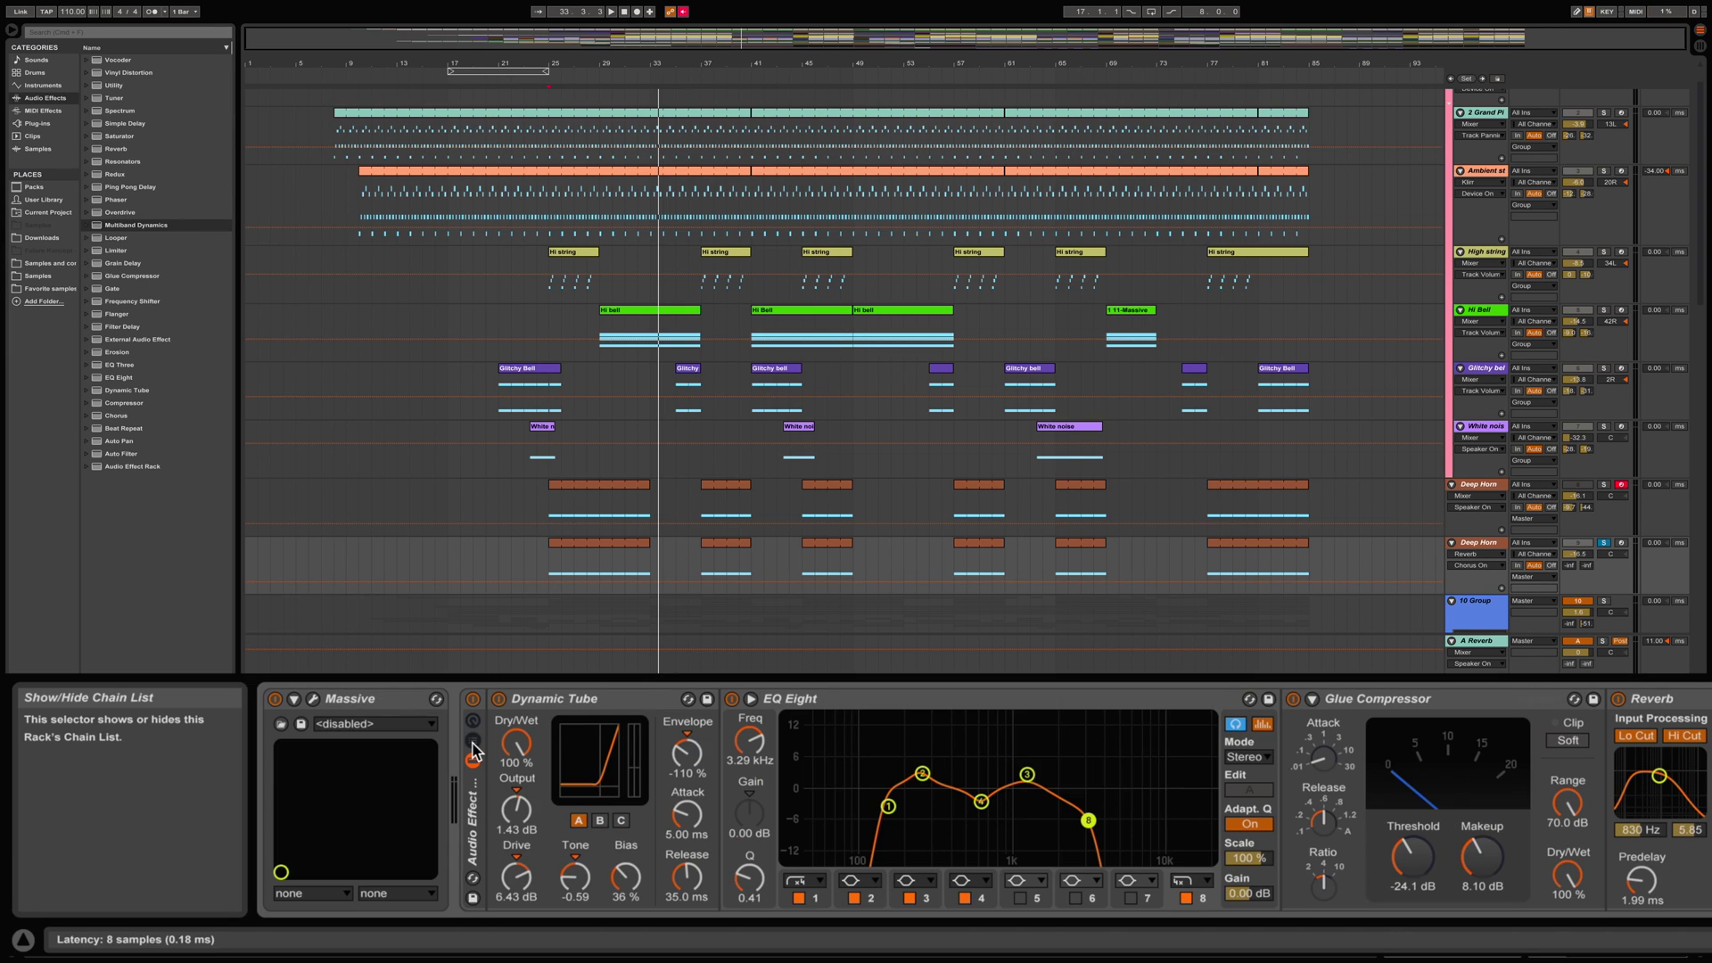
{"action": "left_click", "coordinate": [473, 743]}
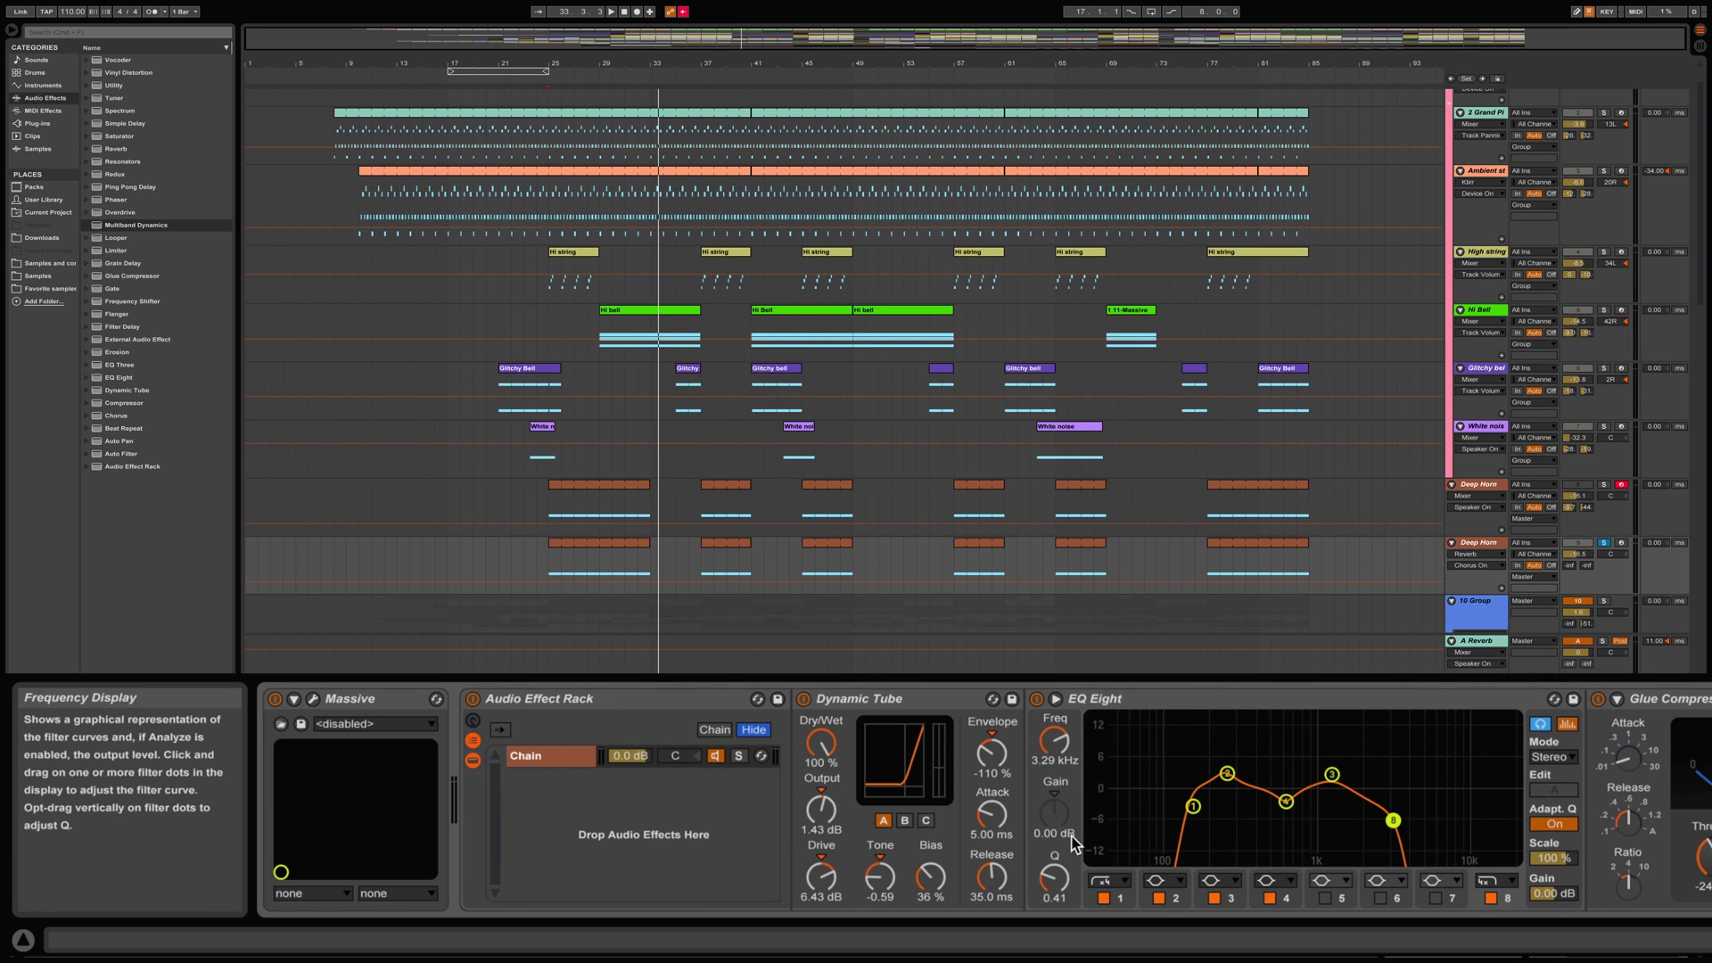
- Rename the rack's chain as Low Chain and solo it
{"action": "left_click", "coordinate": [578, 759]}
{"action": "key", "text": "ctrl+r"}
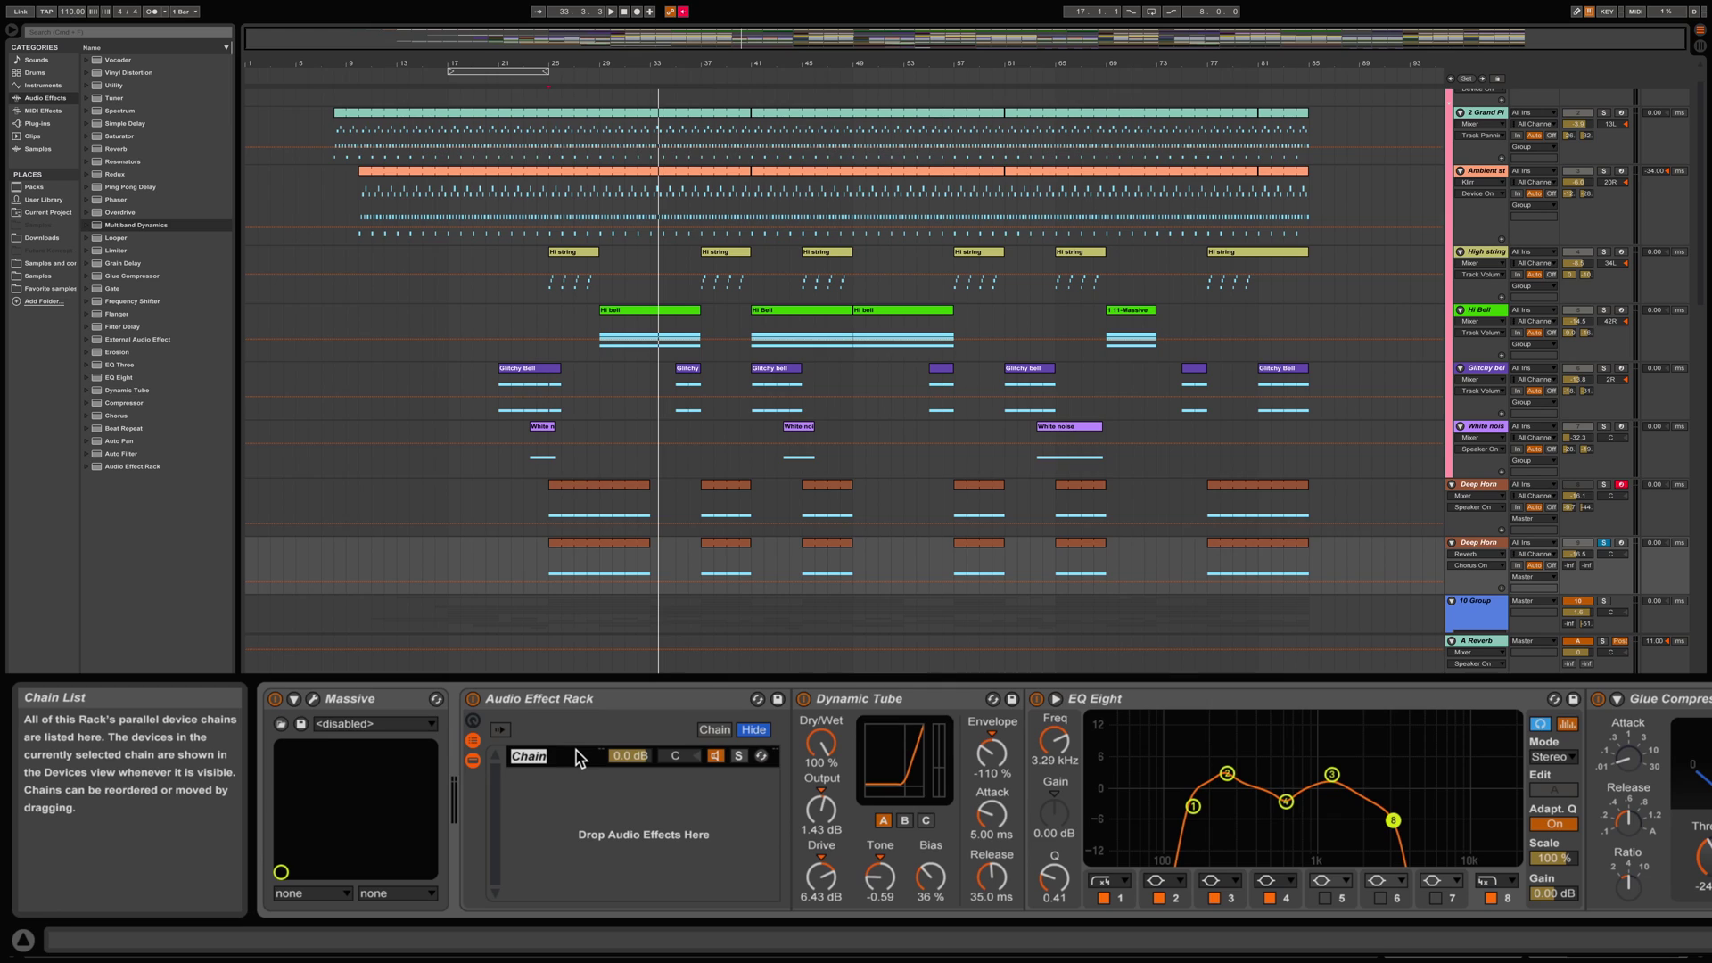
{"action": "type", "text": "Low Chain"}
{"action": "key", "text": "Return"}
{"action": "left_click", "coordinate": [737, 756]}
- Lower the first filter of the Low Chain's EQ Eight to 118 Hz during playback
{"action": "scroll", "coordinate": [749, 788], "scroll_direction": "right", "scroll_amount": 5}
{"action": "scroll", "coordinate": [730, 788], "scroll_direction": "right", "scroll_amount": 1}
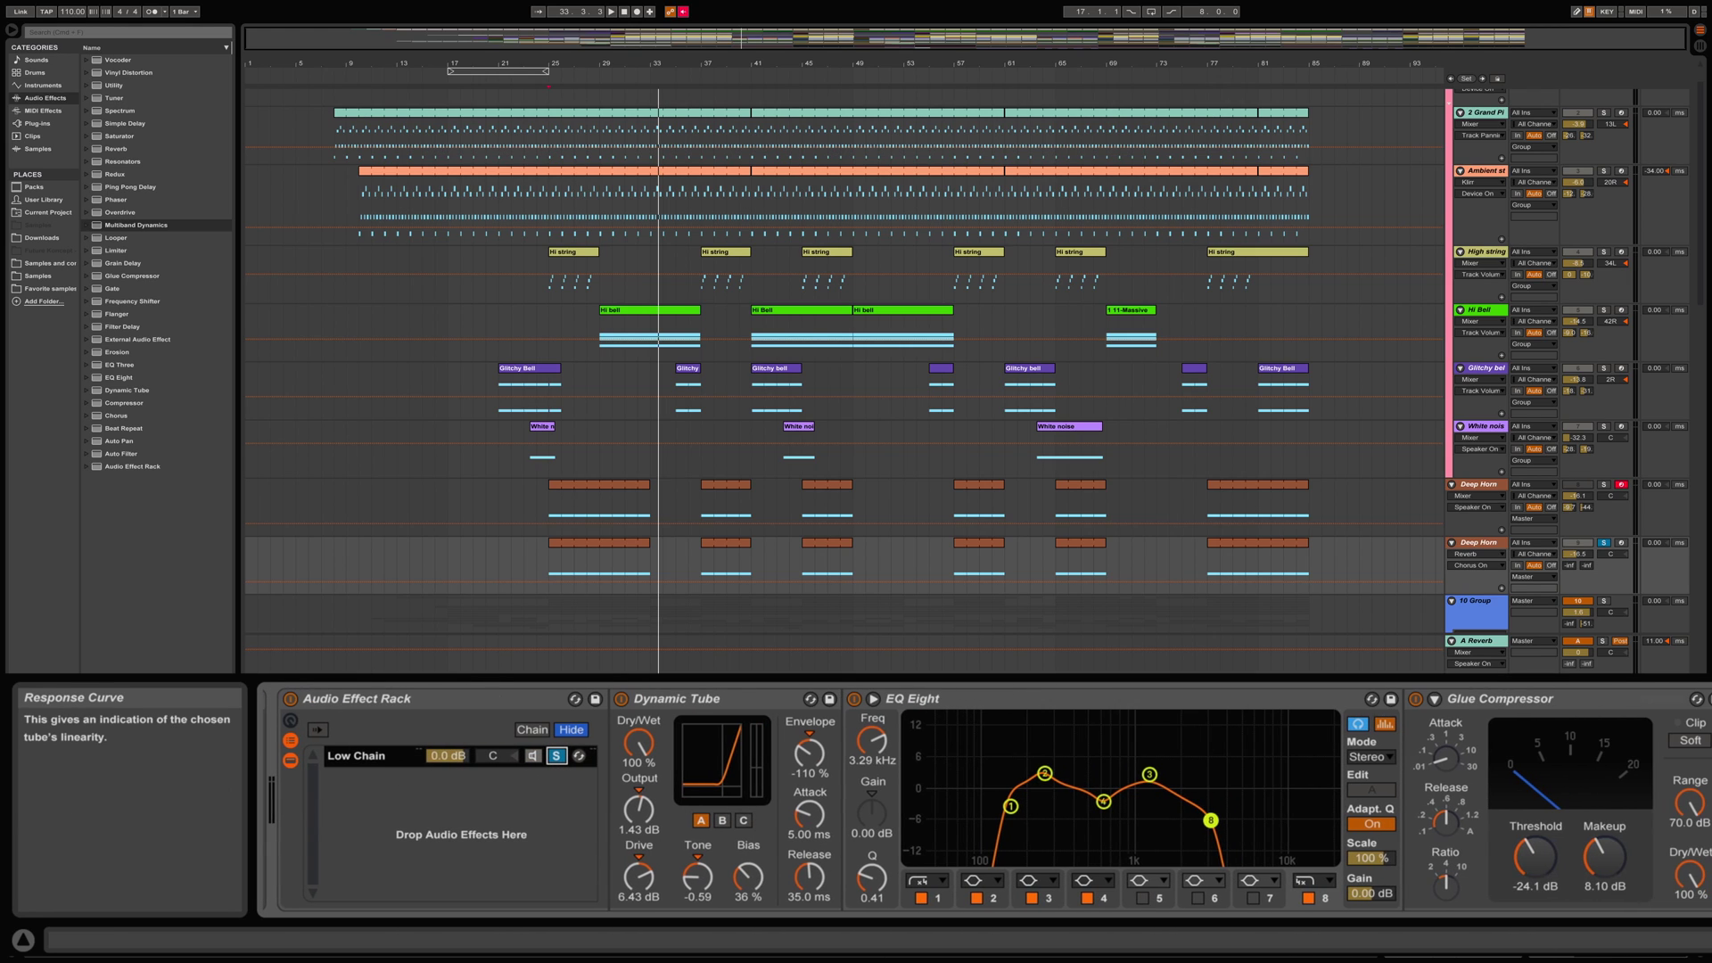
{"action": "key", "text": "space"}
{"action": "left_click_drag", "start_coordinate": [1010, 806], "coordinate": [997, 806]}
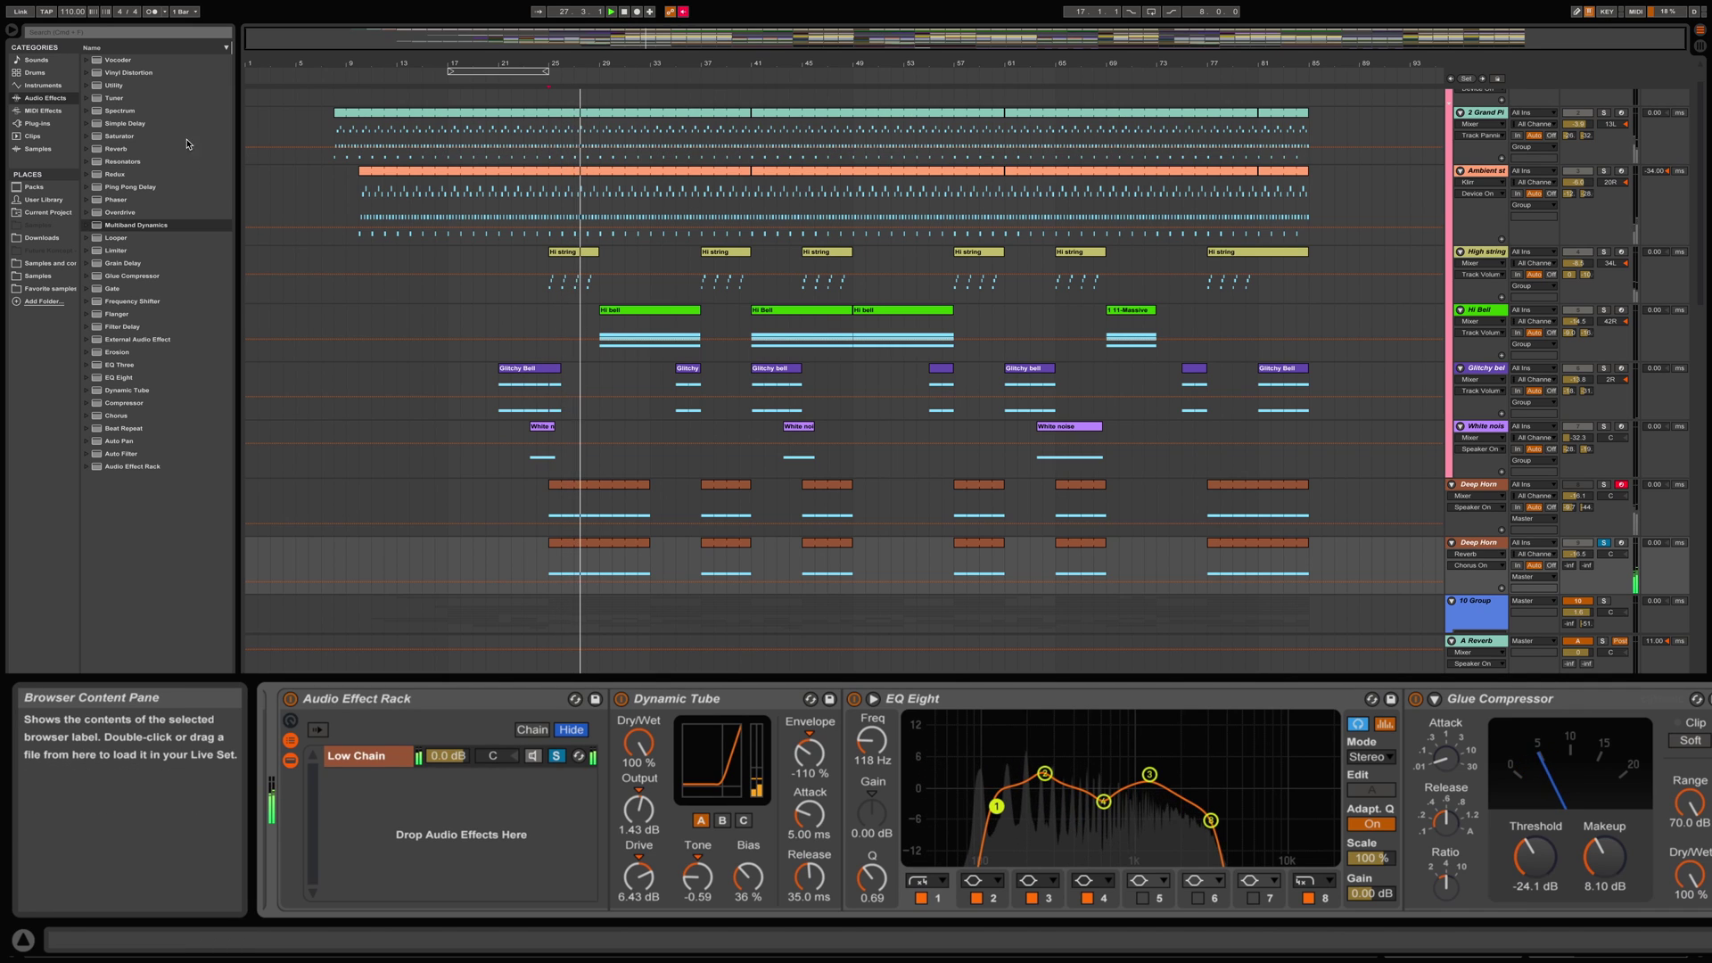
- Add a Compressor after the Multiband Dynamics and deactivate it
{"action": "left_click", "coordinate": [134, 403]}
{"action": "double_click", "coordinate": [134, 403]}
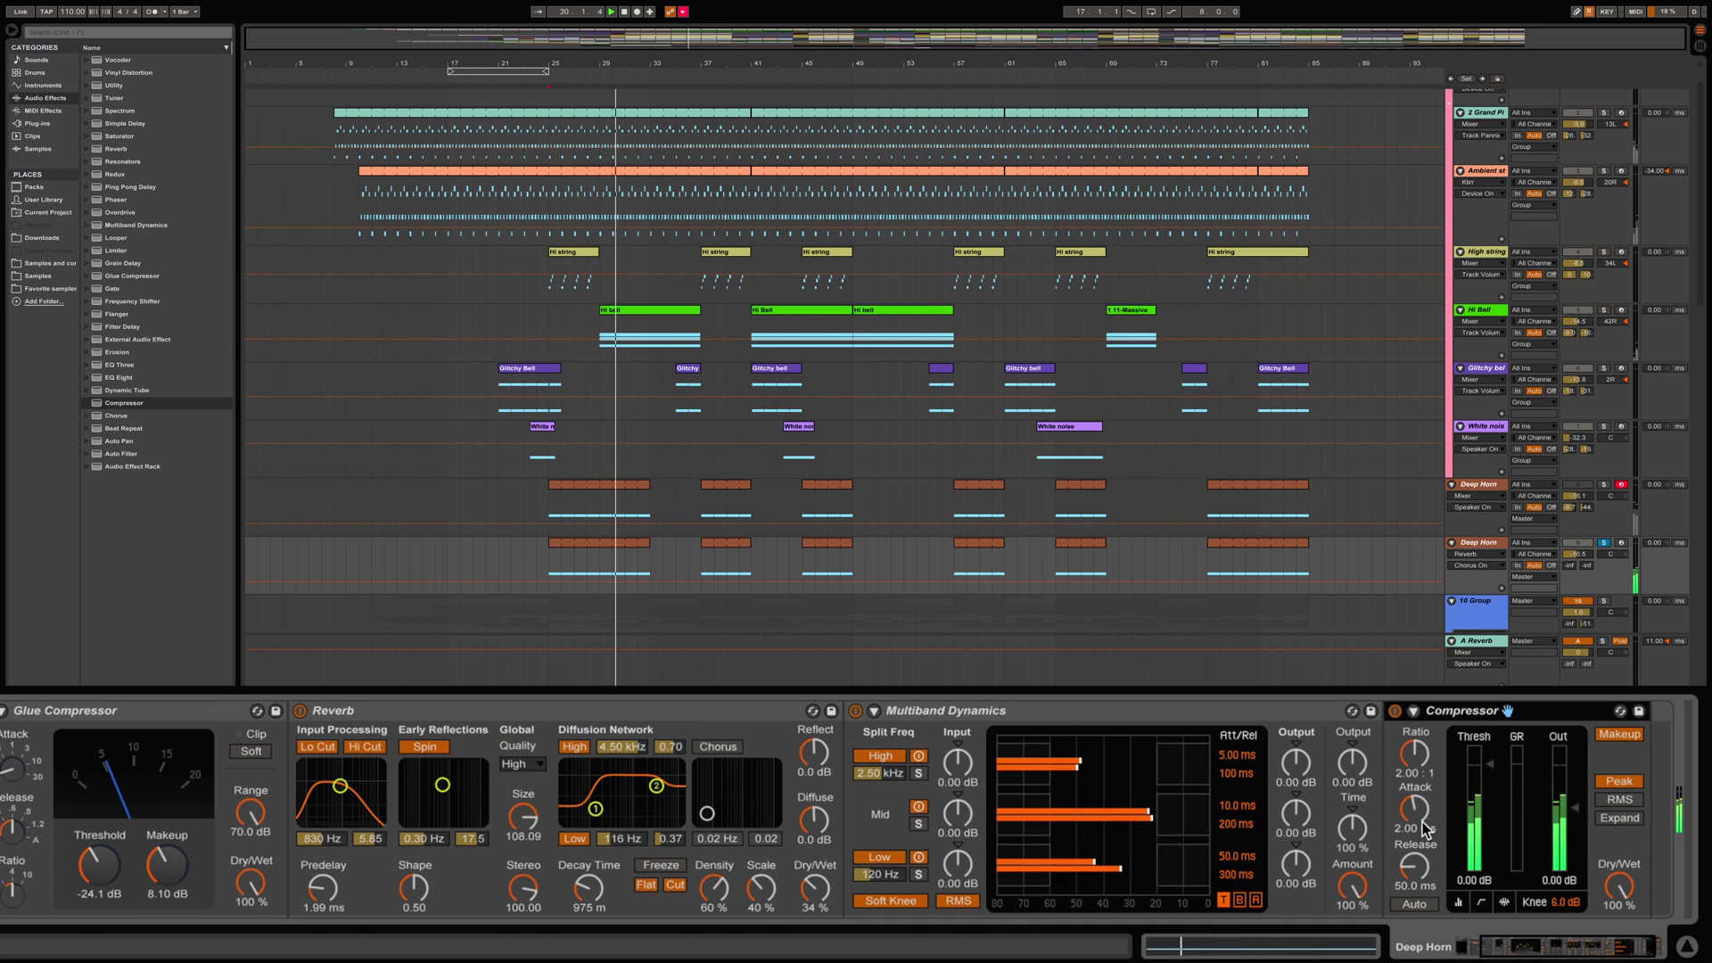
{"action": "left_click", "coordinate": [1396, 710]}
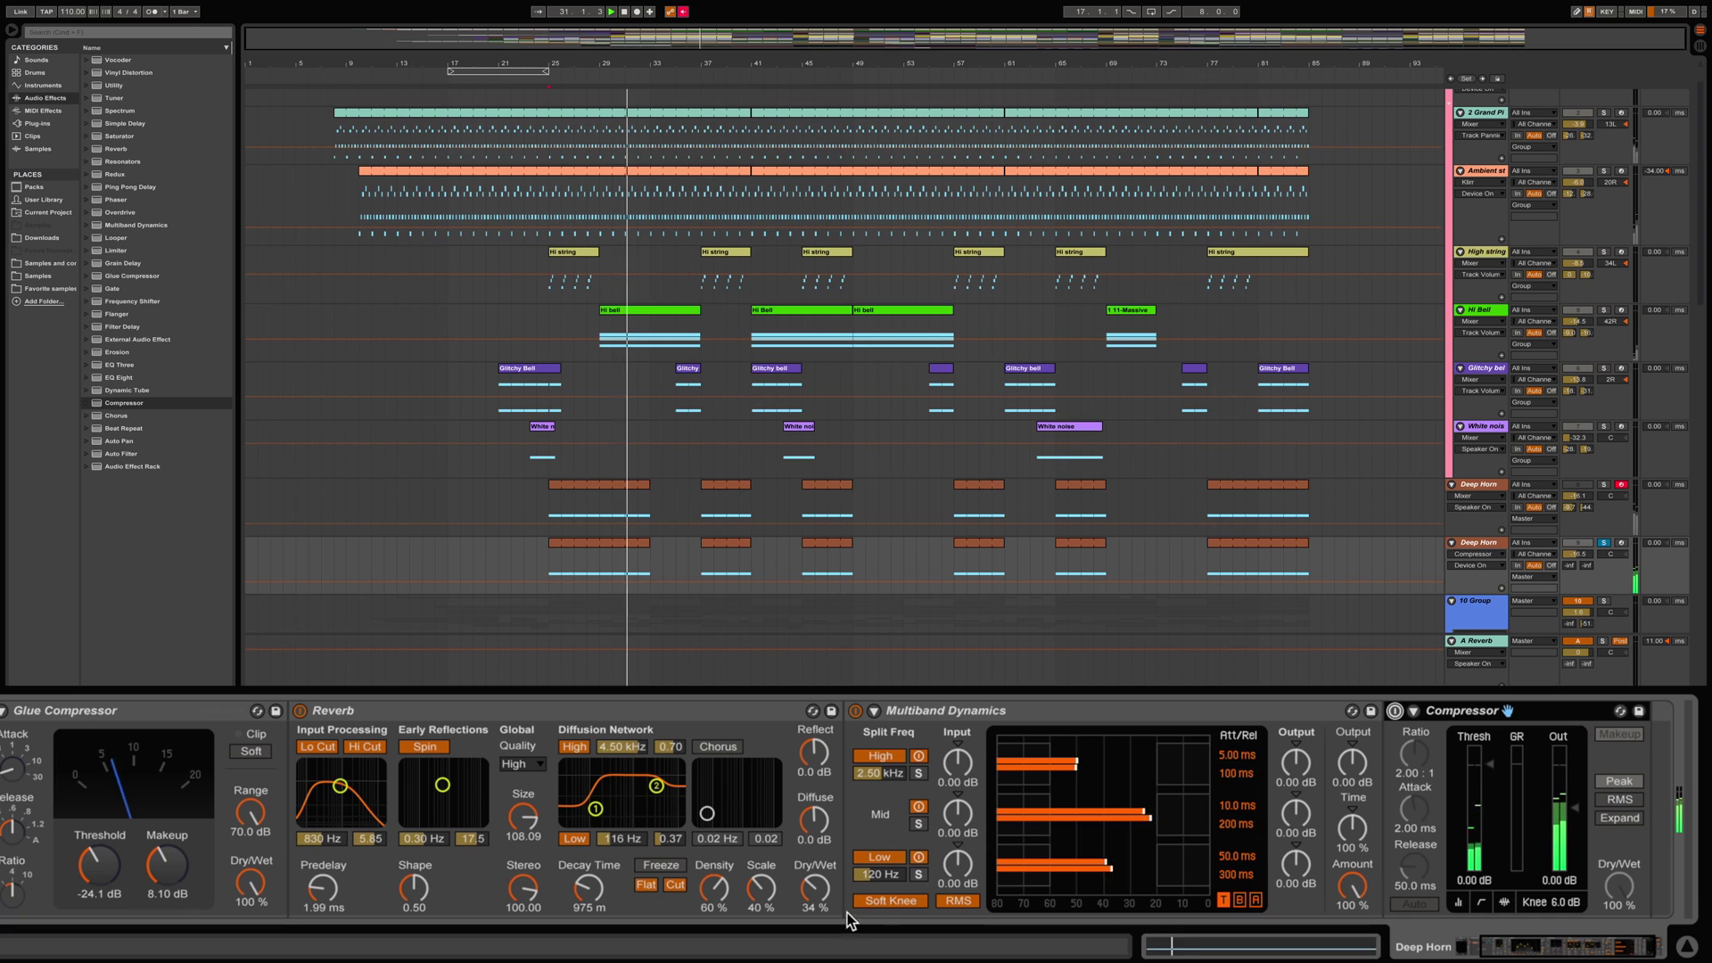
- Solo the Multiband Dynamics' low band, set its split frequency to 202 Hz and restart playback
{"action": "left_click", "coordinate": [919, 874]}
{"action": "left_click", "coordinate": [885, 874]}
{"action": "left_click_drag", "start_coordinate": [885, 873], "coordinate": [885, 851]}
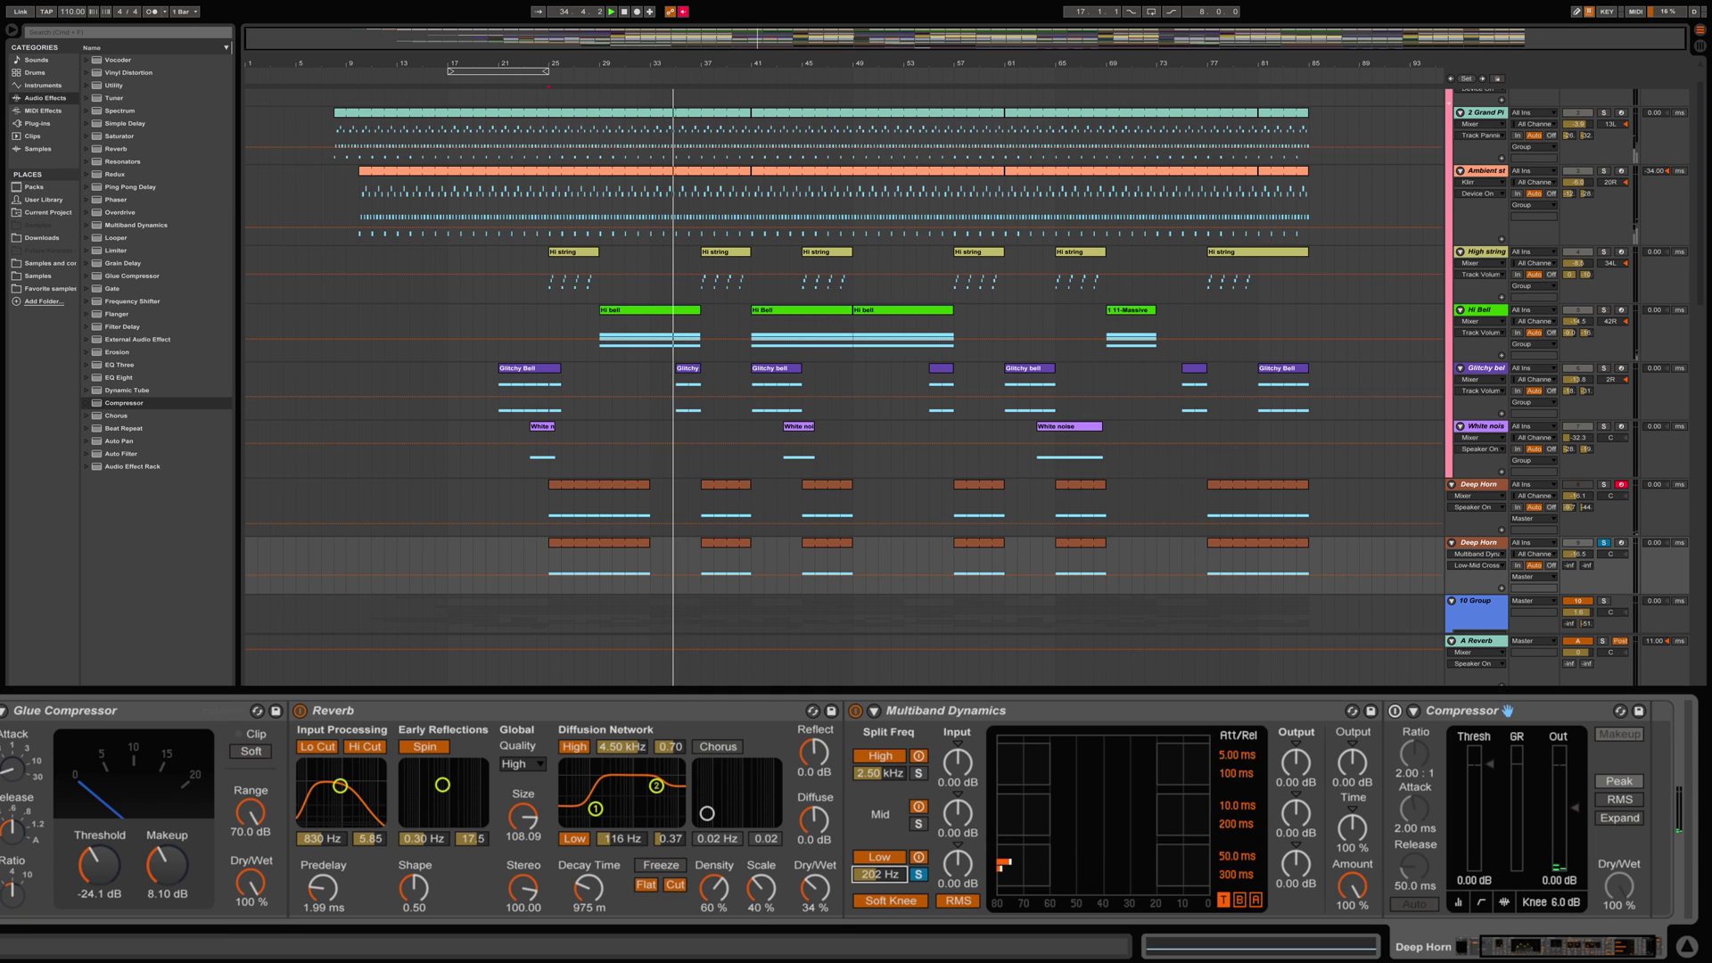
{"action": "key", "text": "space"}
{"action": "key", "text": "space"}
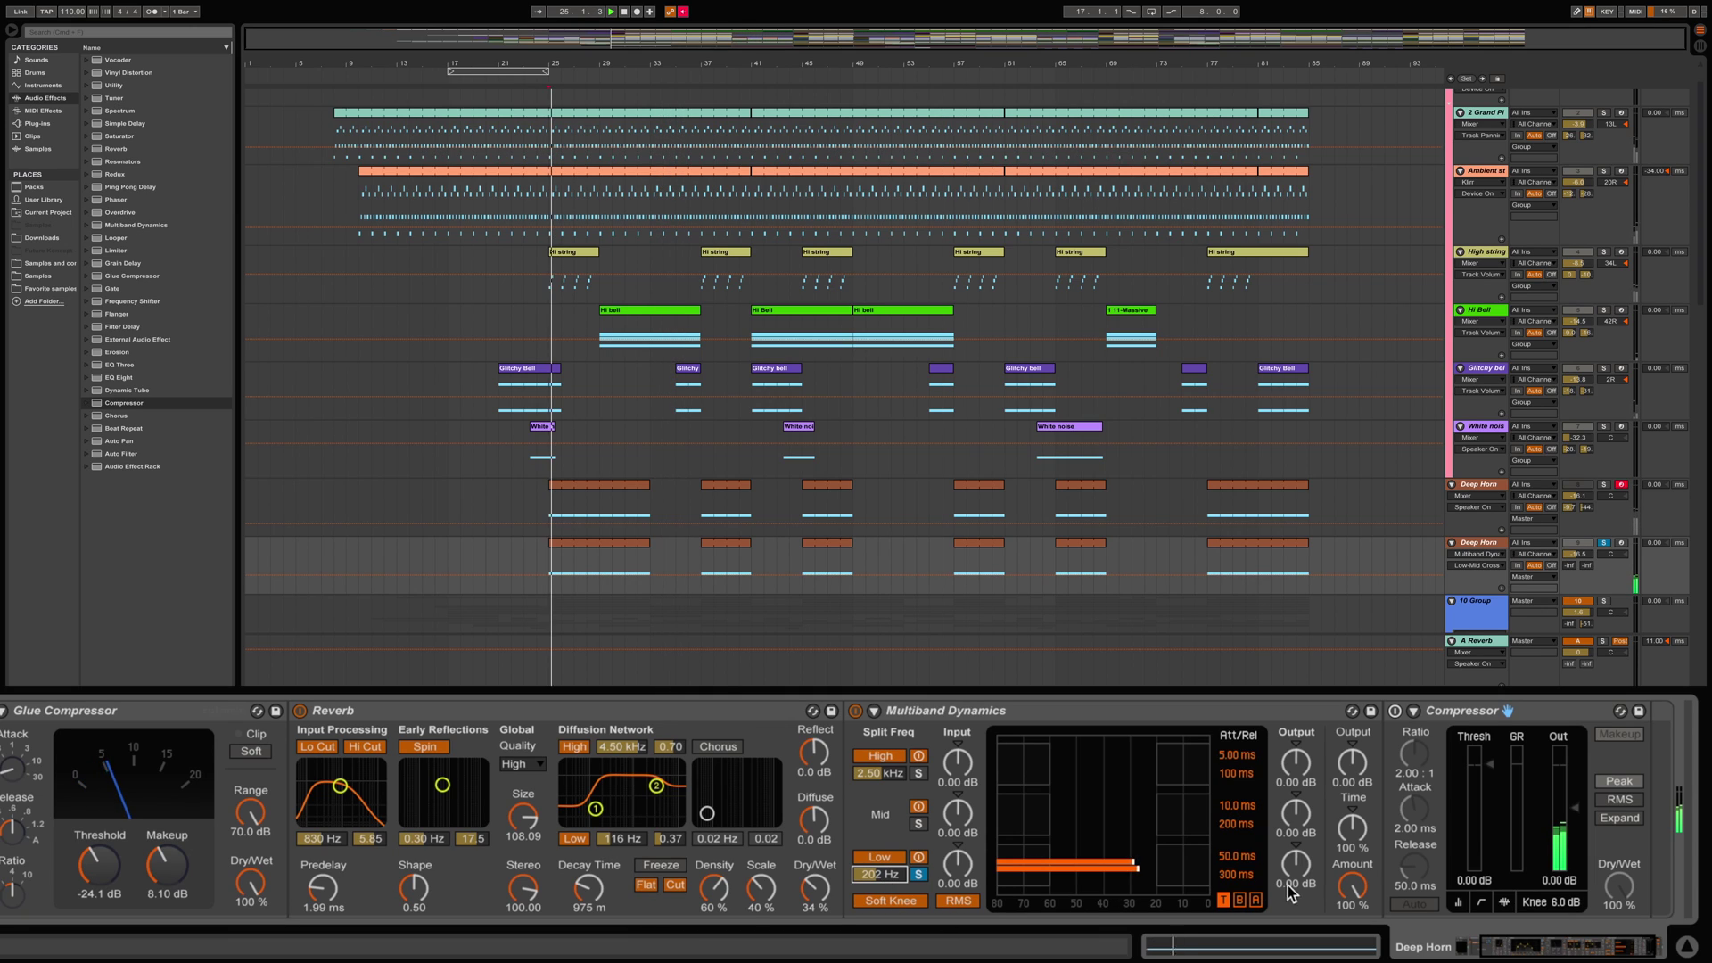
- Activate the Compressor and set its Threshold to -40.1 dB, Attack to 0.73 ms and Release to 106 ms
{"action": "left_click", "coordinate": [1396, 712]}
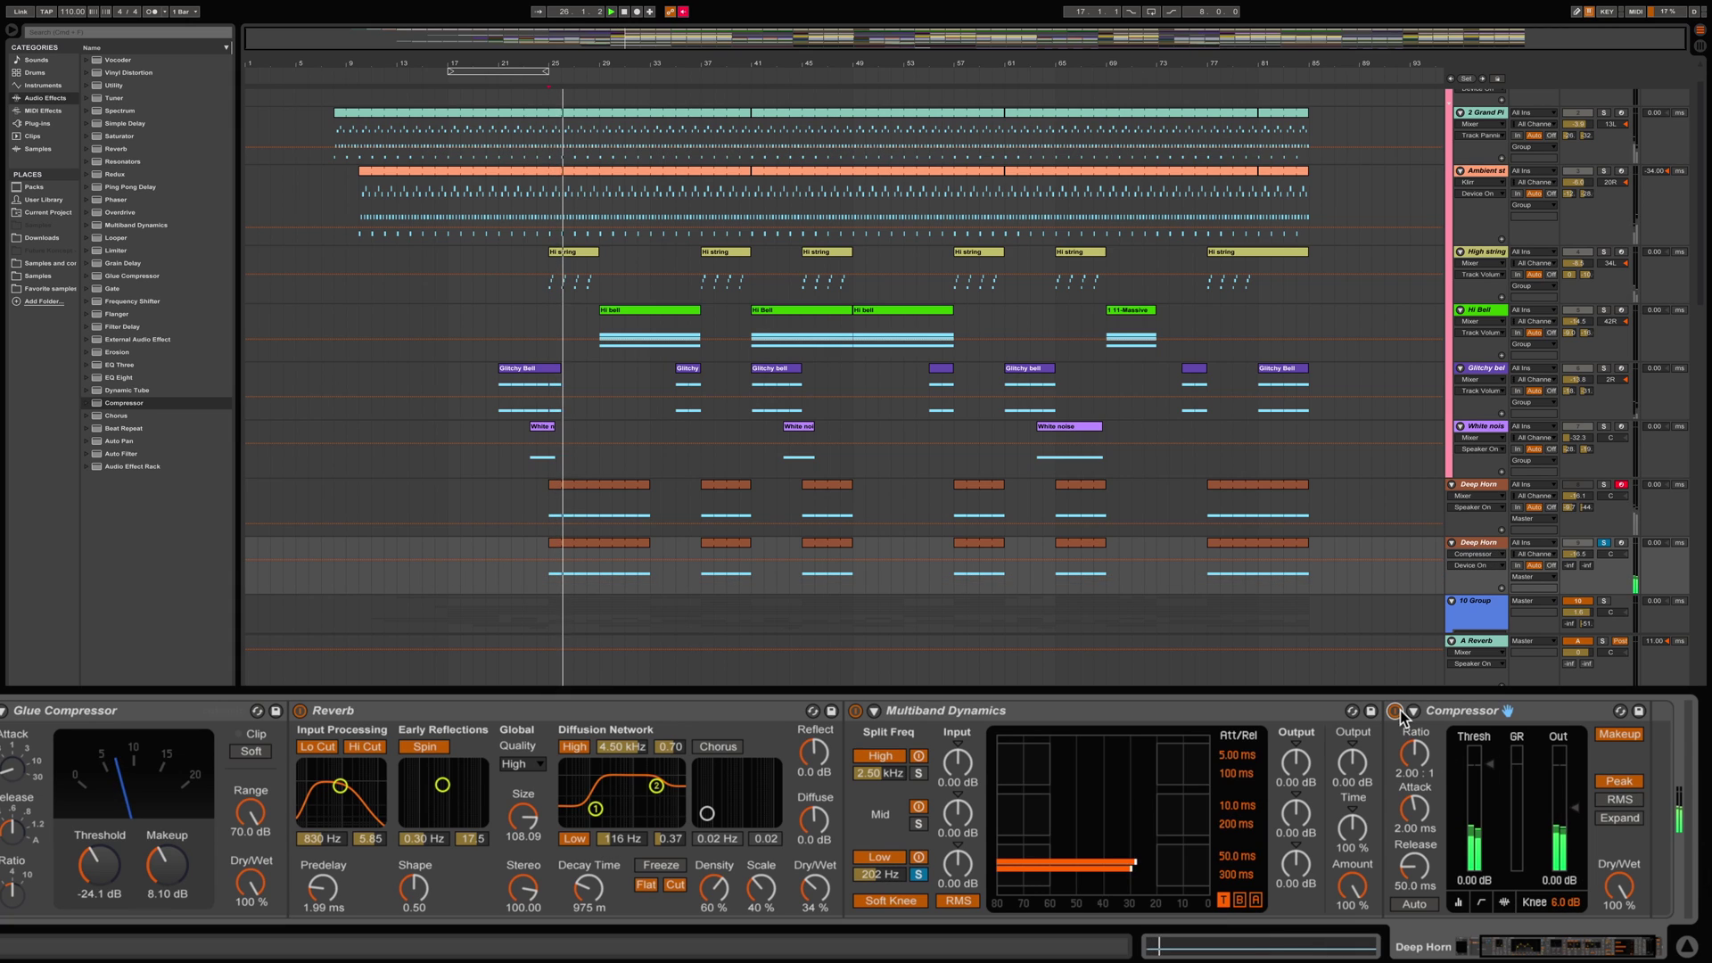
{"action": "left_click_drag", "start_coordinate": [1490, 764], "coordinate": [1414, 818]}
{"action": "left_click", "coordinate": [1421, 760]}
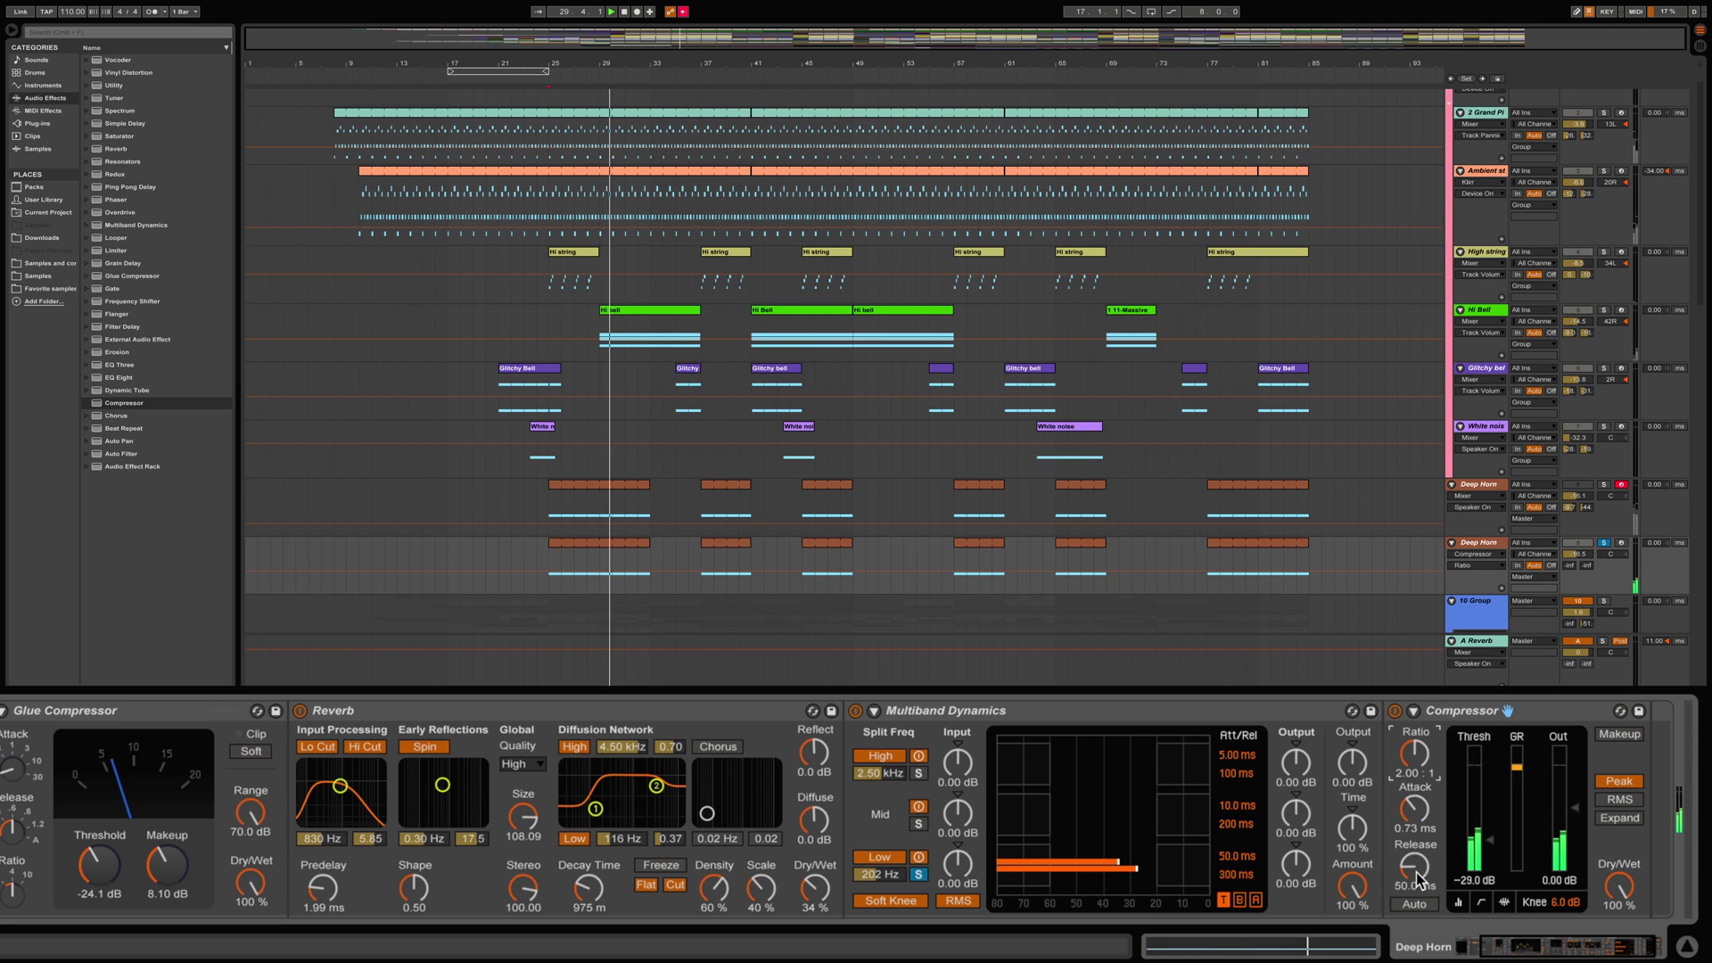
{"action": "left_click_drag", "start_coordinate": [1419, 881], "coordinate": [1496, 860]}
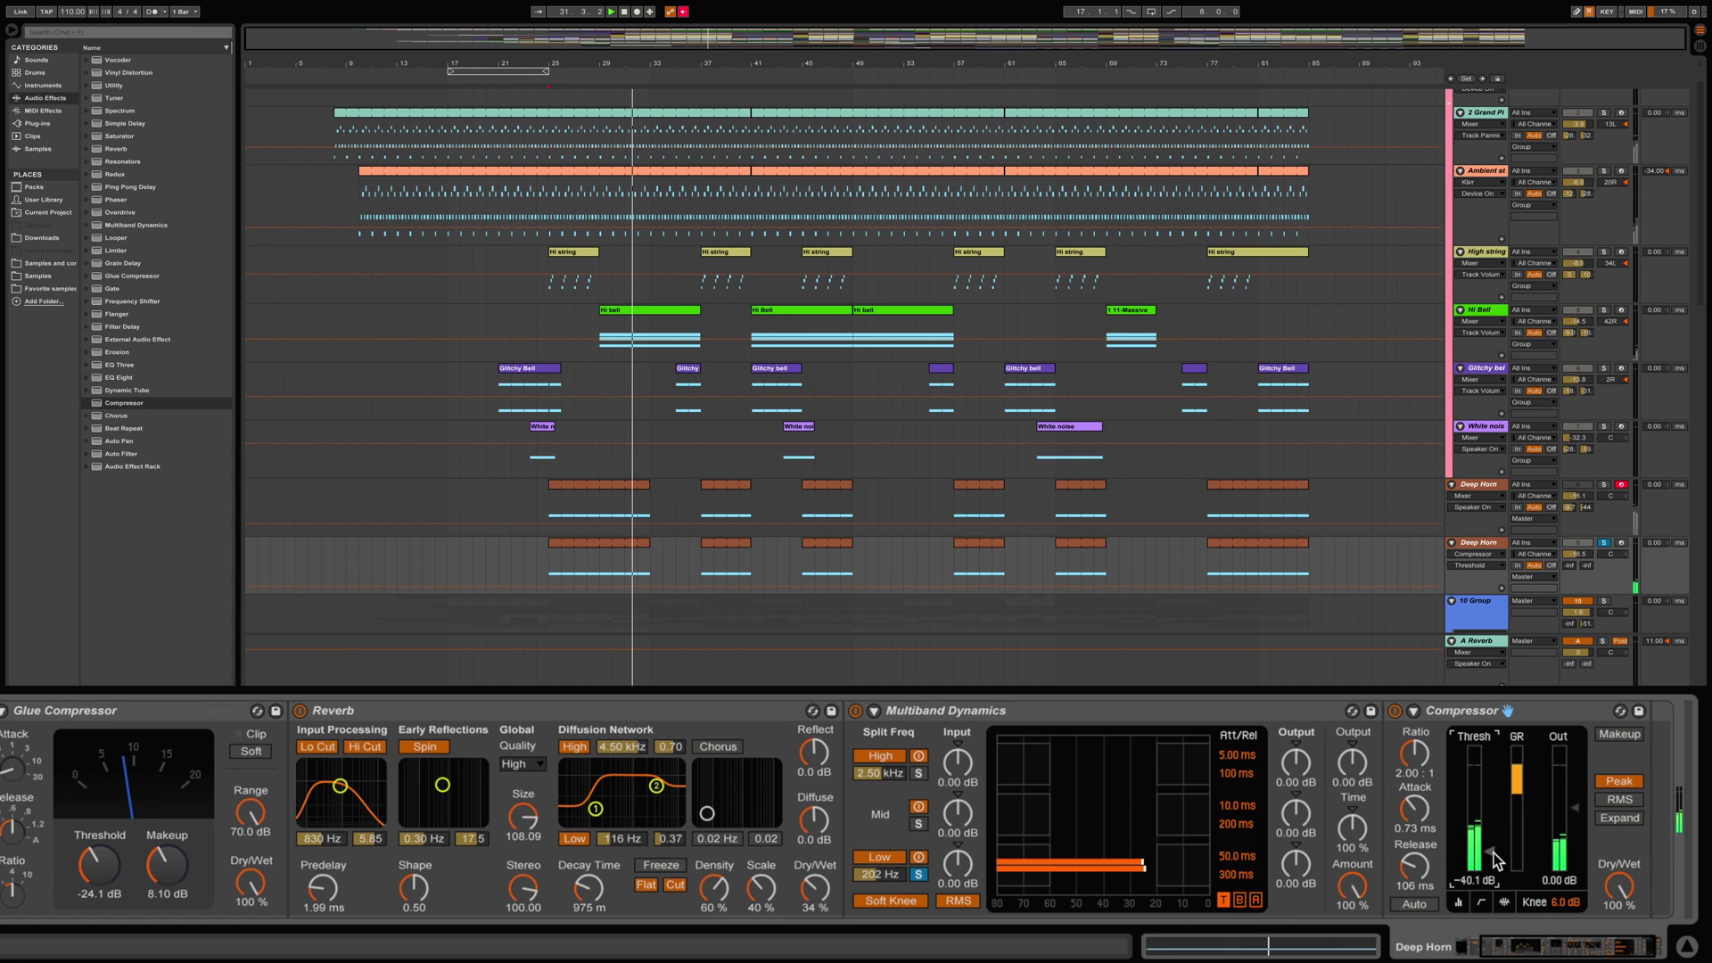
- Set the Compressor's output gain to 6.19 dB, compare the sound with it on and off, and stop playback
{"action": "left_click", "coordinate": [1395, 712]}
{"action": "left_click", "coordinate": [1395, 712]}
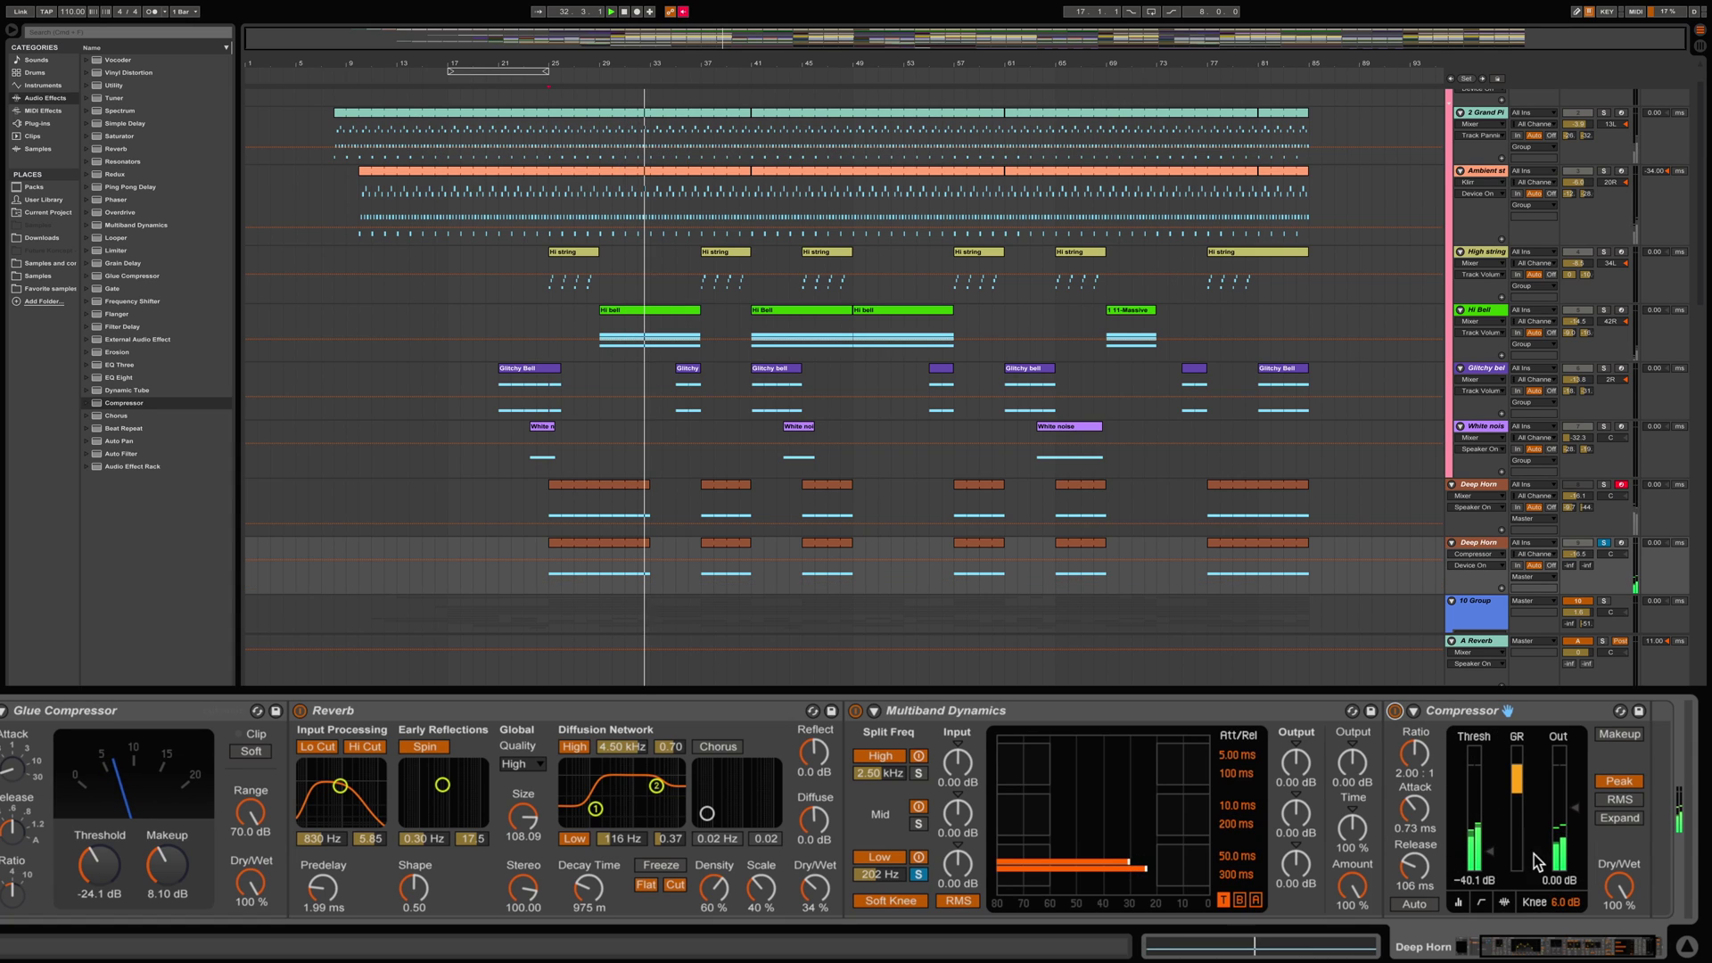
{"action": "left_click_drag", "start_coordinate": [1560, 879], "coordinate": [1560, 856]}
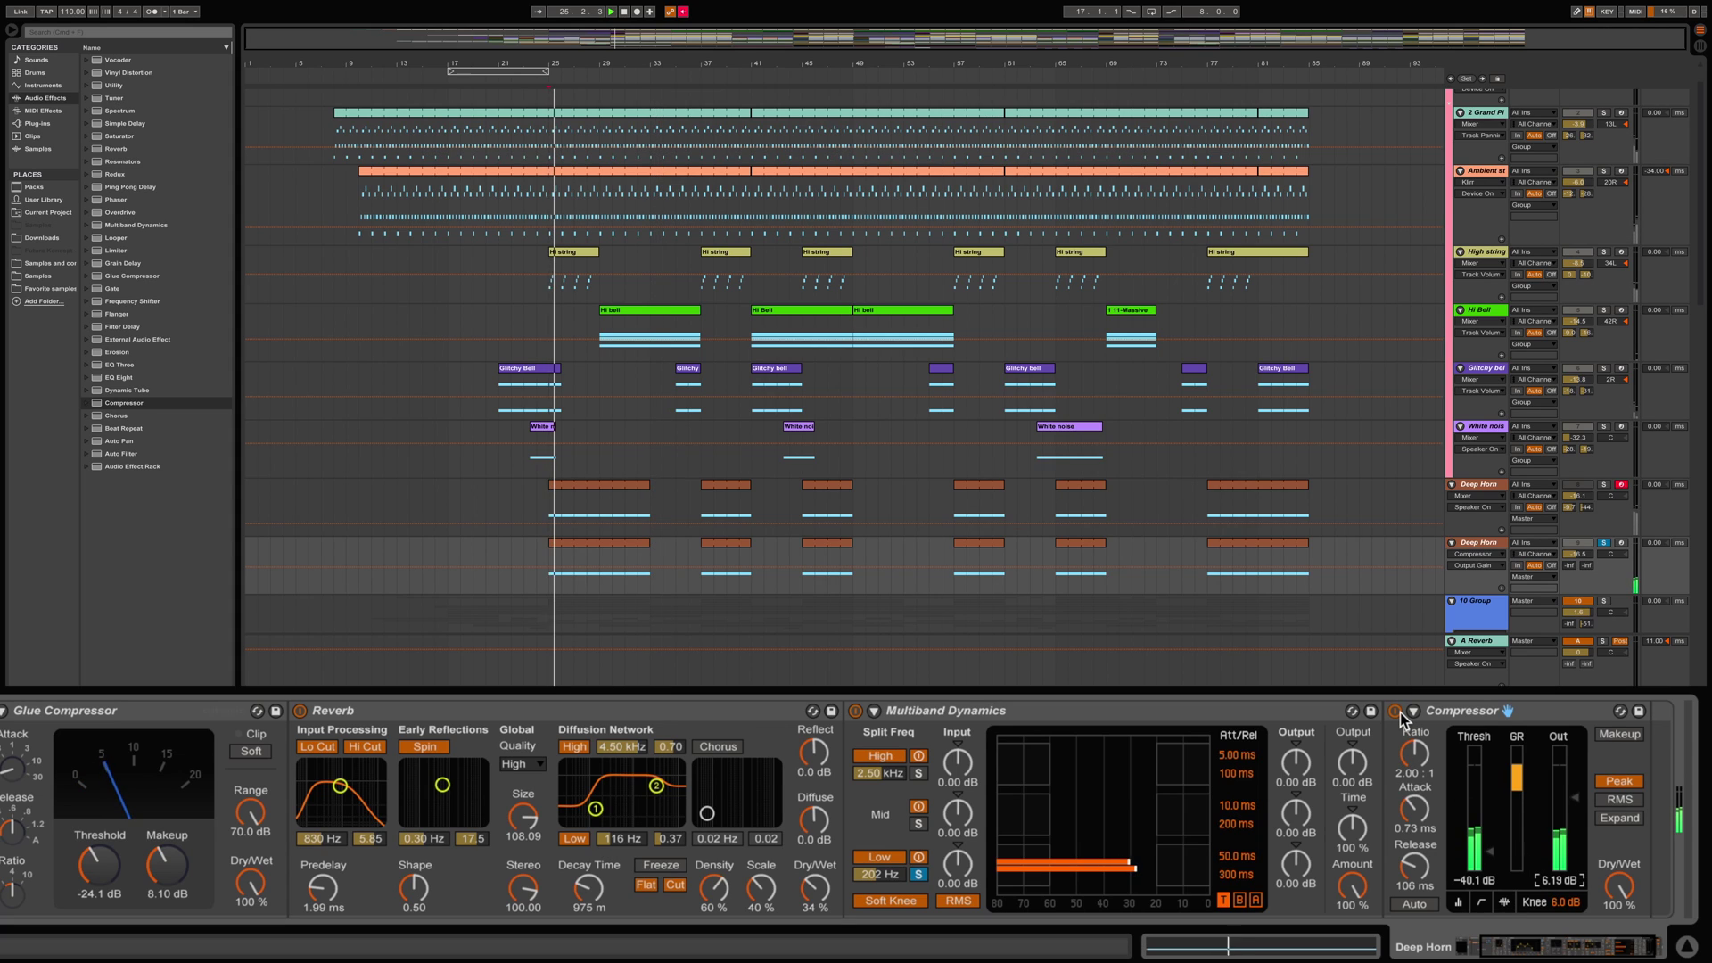
{"action": "left_click", "coordinate": [1399, 712]}
{"action": "left_click", "coordinate": [1399, 712]}
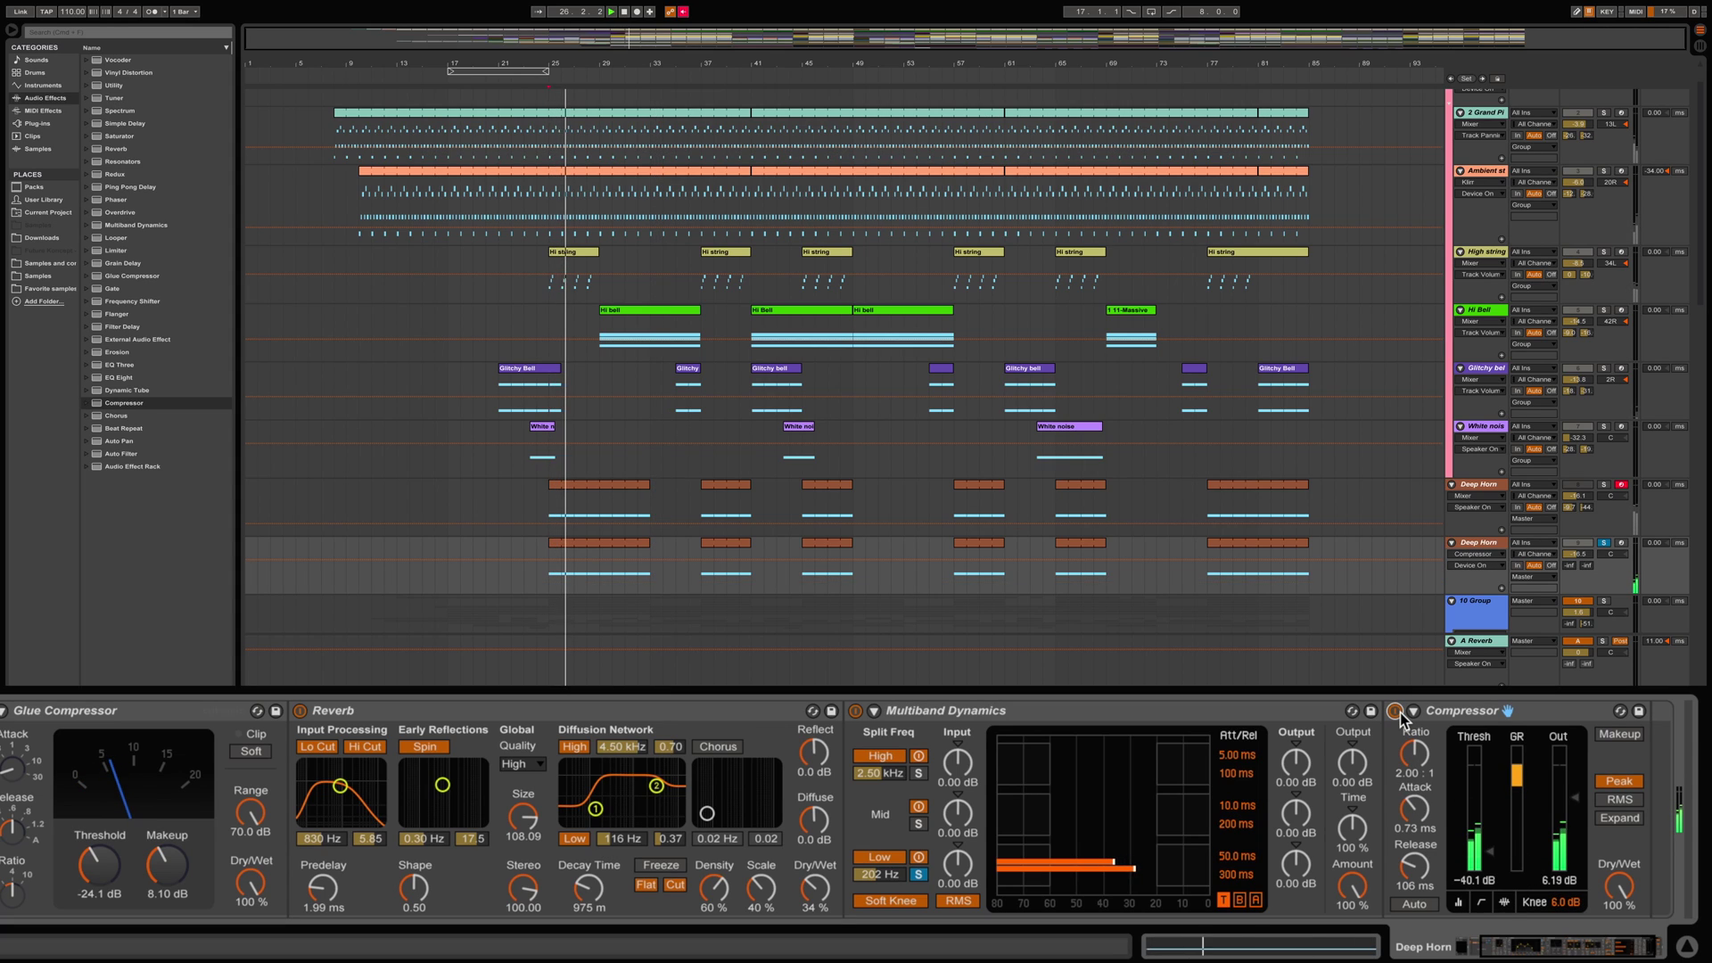
{"action": "key", "text": "space"}
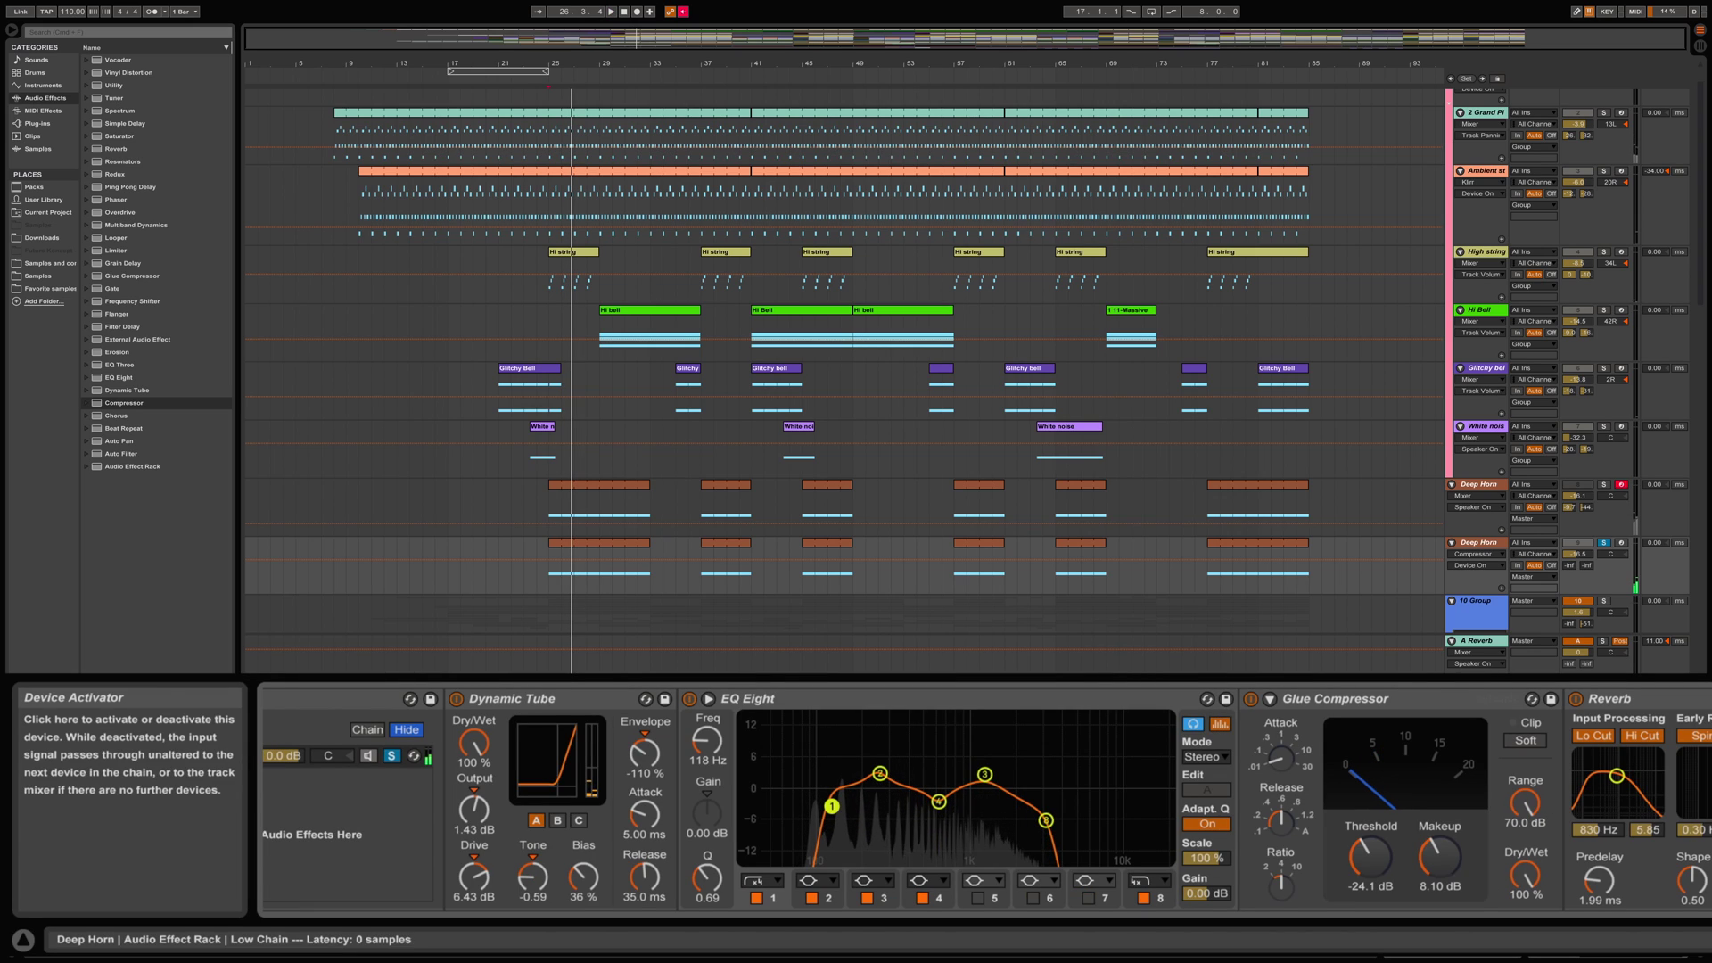
- Duplicate the Low Chain, rename the copy as Mid Chain and solo it
{"action": "scroll", "coordinate": [807, 822], "scroll_direction": "left", "scroll_amount": 5}
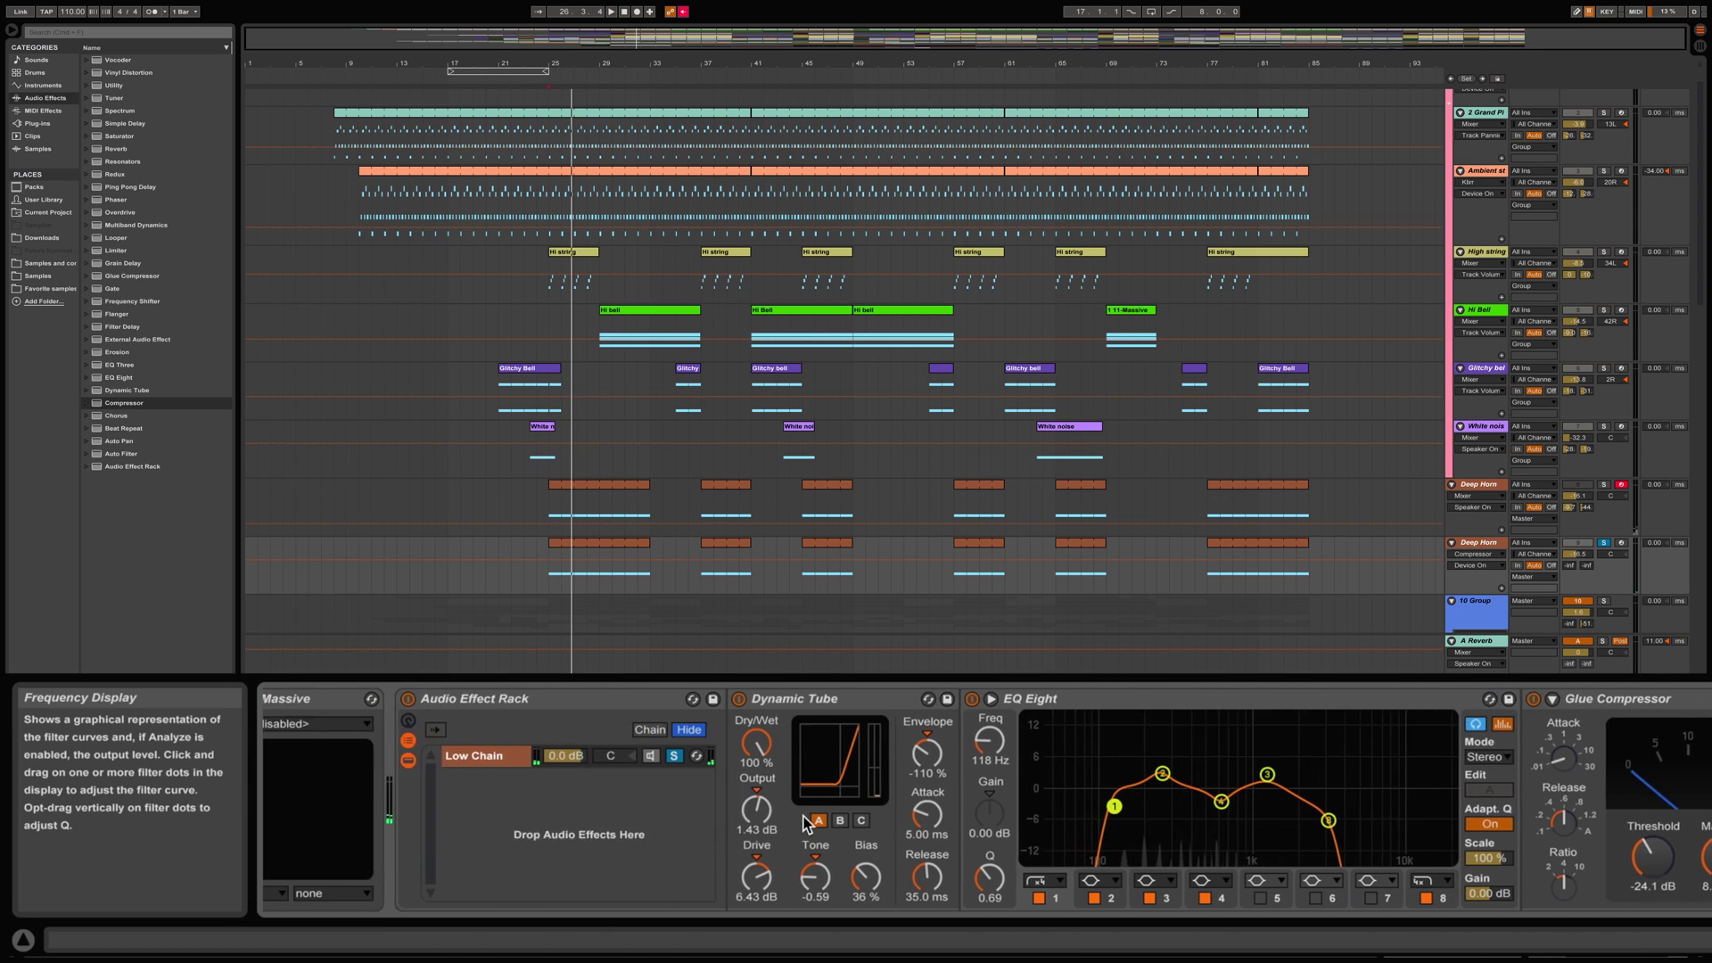
{"action": "scroll", "coordinate": [807, 823], "scroll_direction": "left", "scroll_amount": 2}
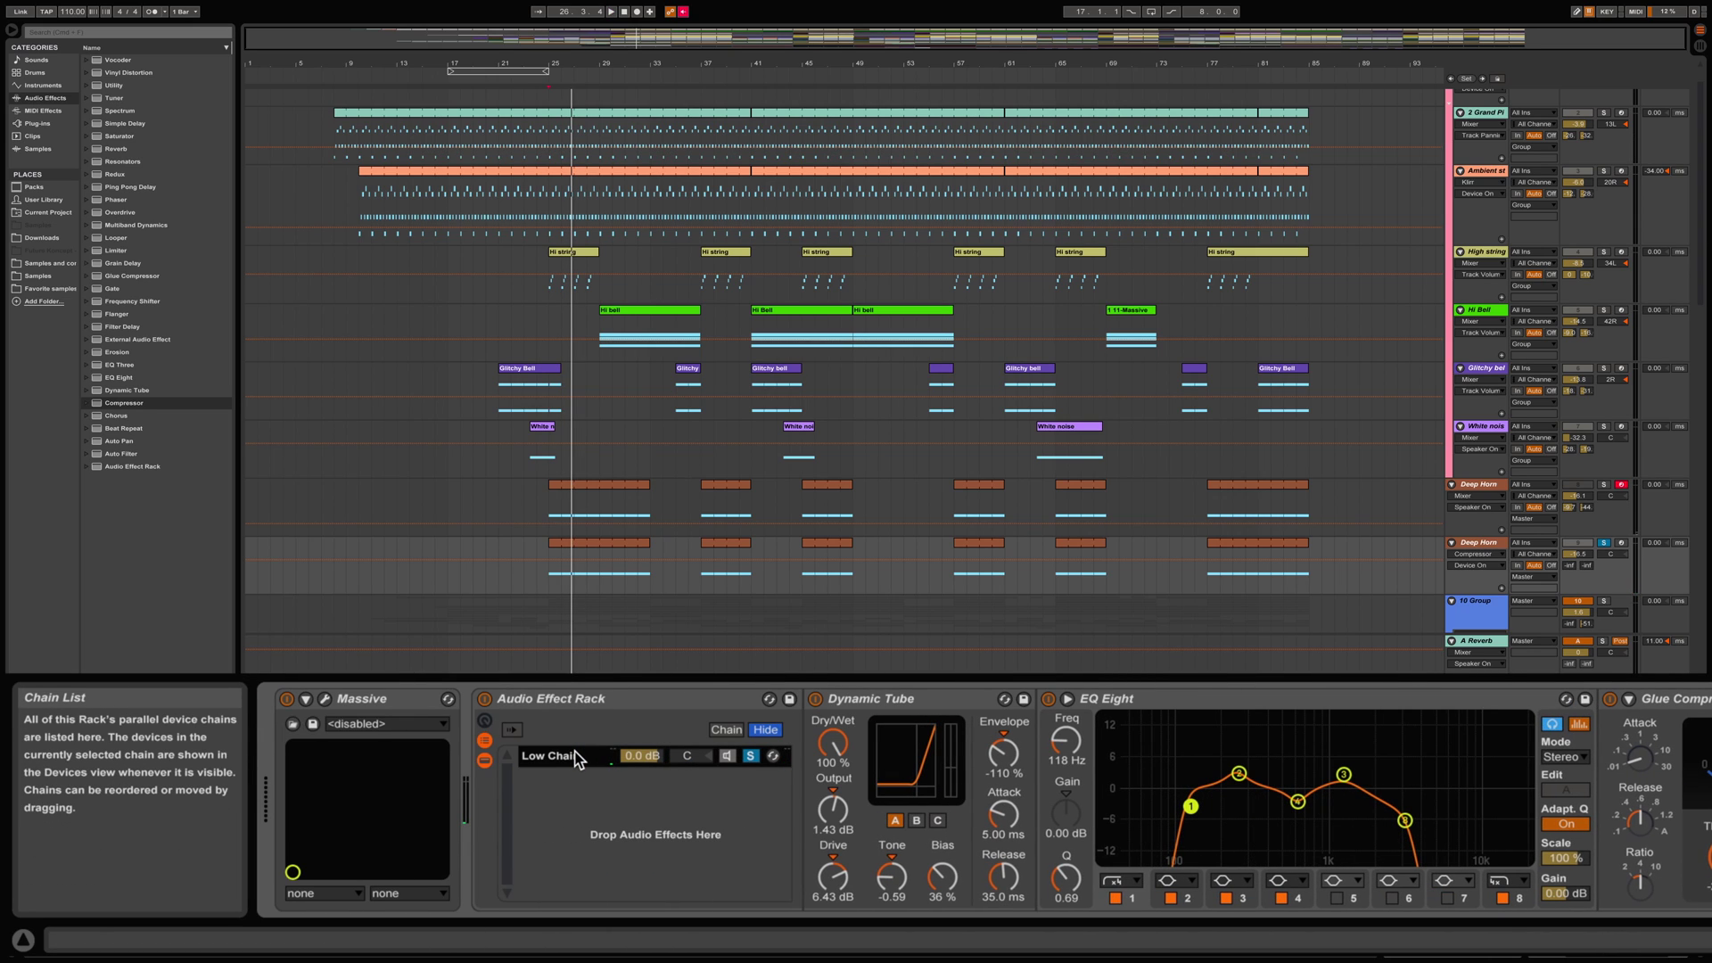
{"action": "key", "text": "ctrl+d"}
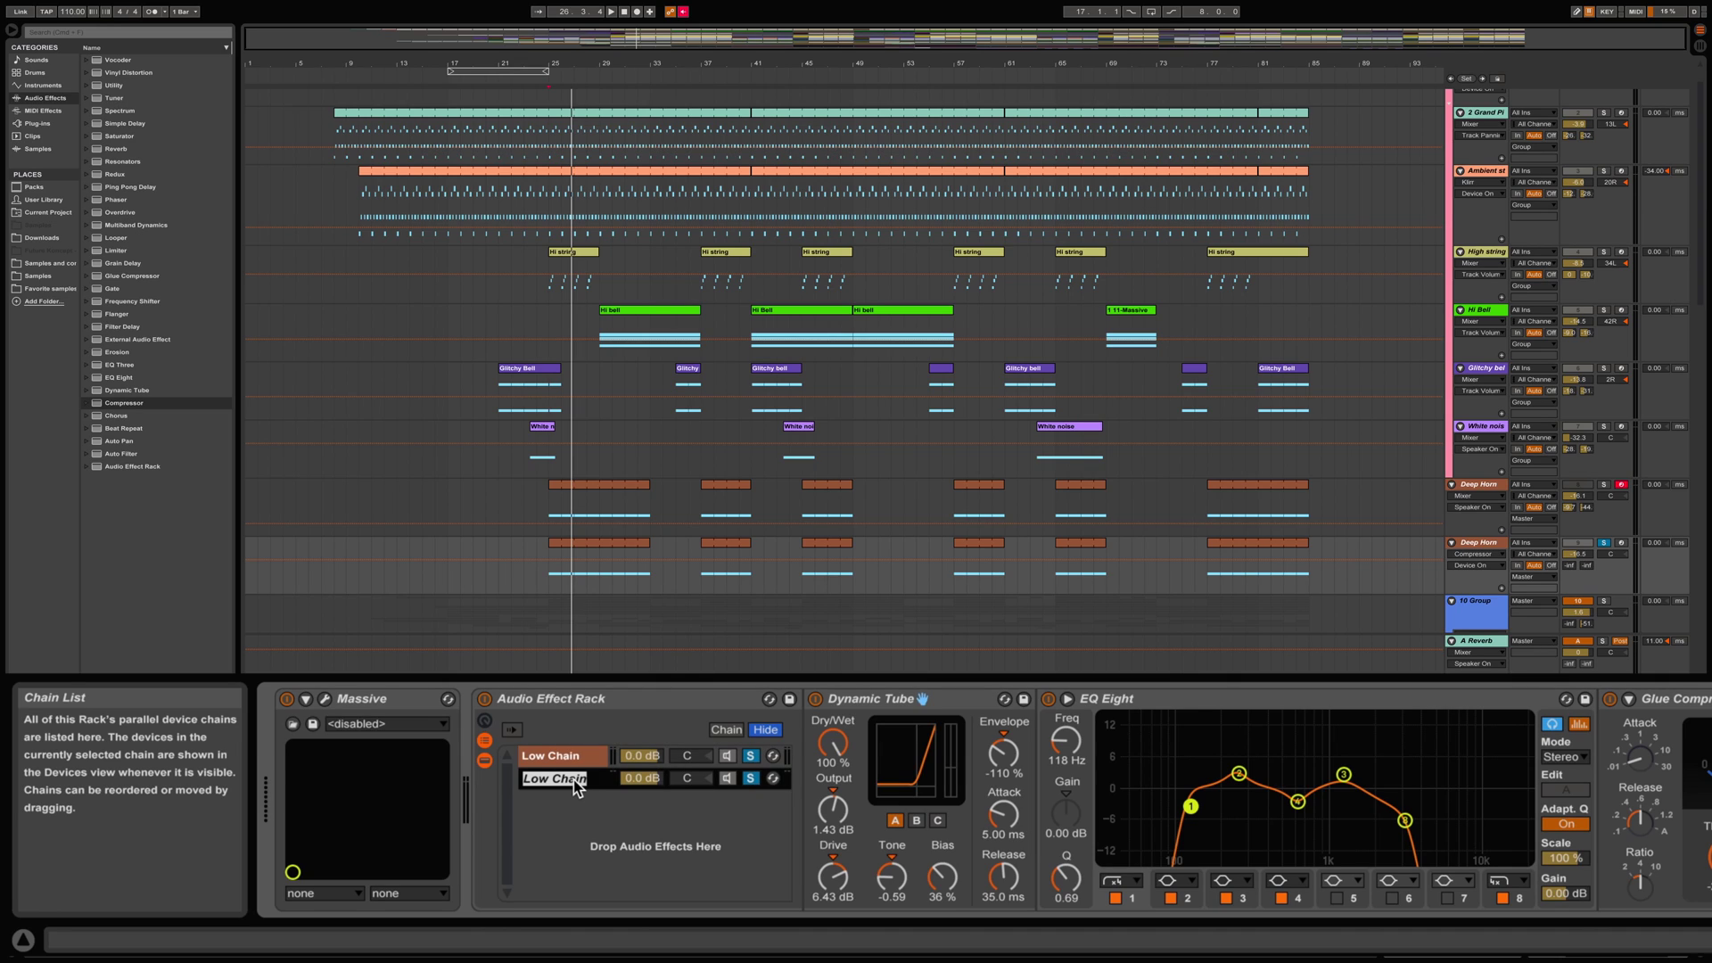
{"action": "type", "text": "Chain"}
{"action": "left_click", "coordinate": [749, 778]}
- Start playback and solo the mid band in the Mid Chain's Multiband Dynamics
{"action": "scroll", "coordinate": [1236, 819], "scroll_direction": "right", "scroll_amount": 4}
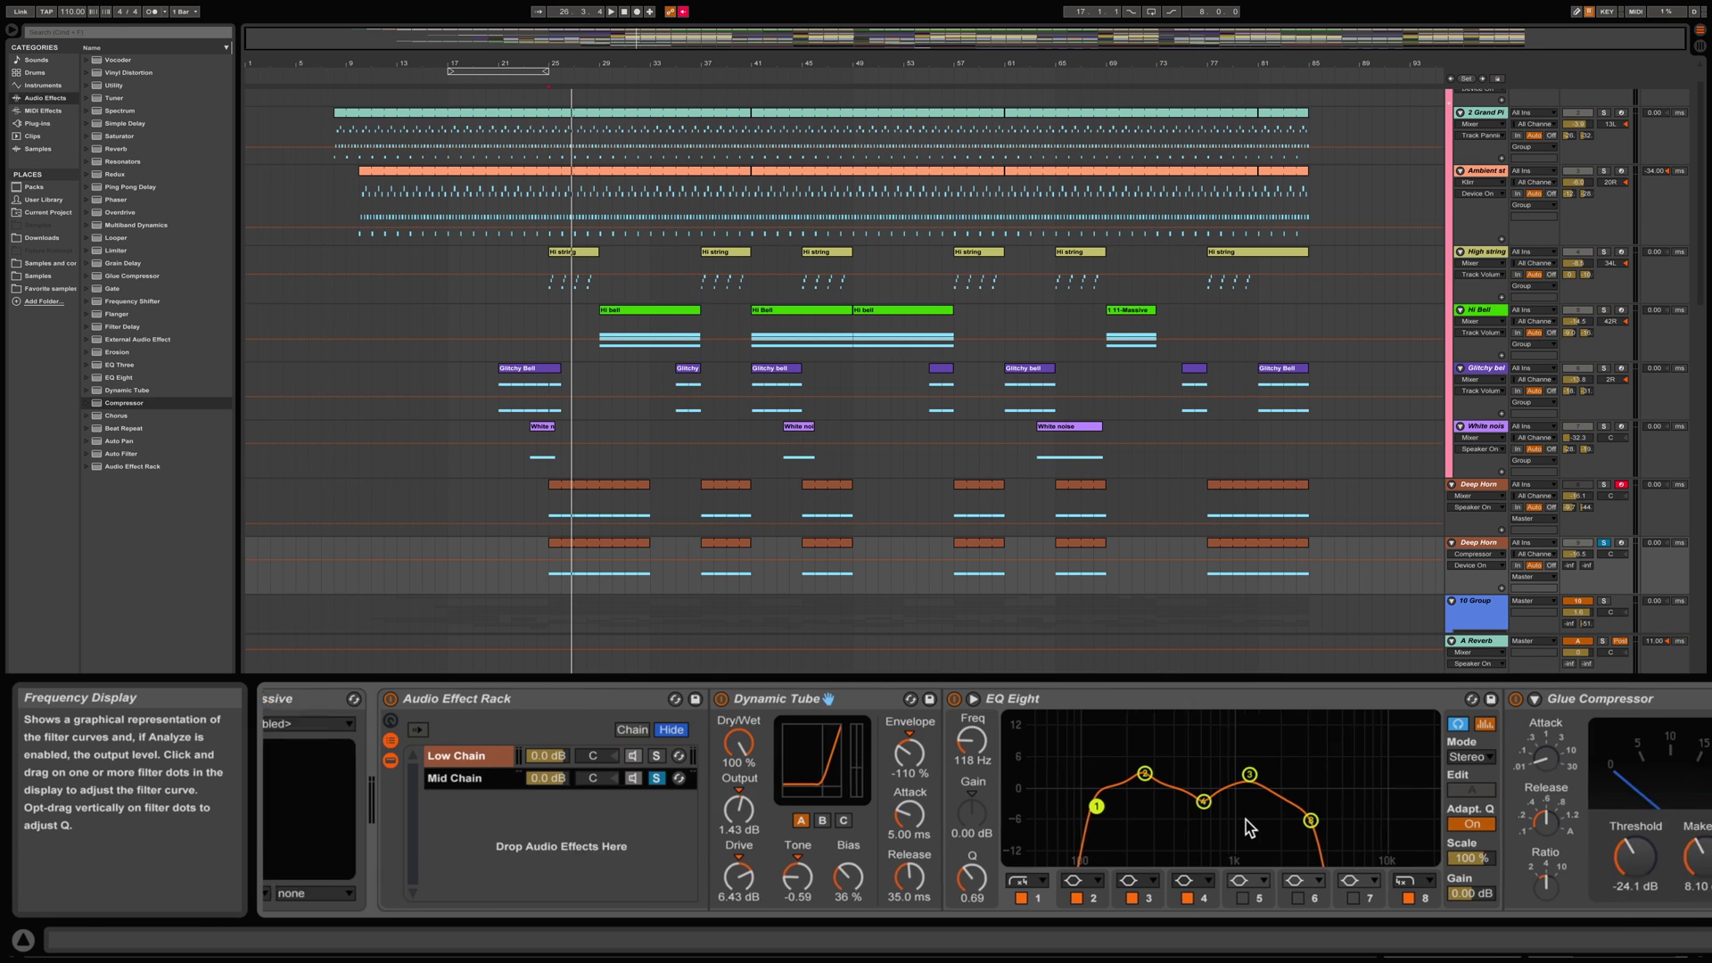
{"action": "left_click", "coordinate": [1708, 699]}
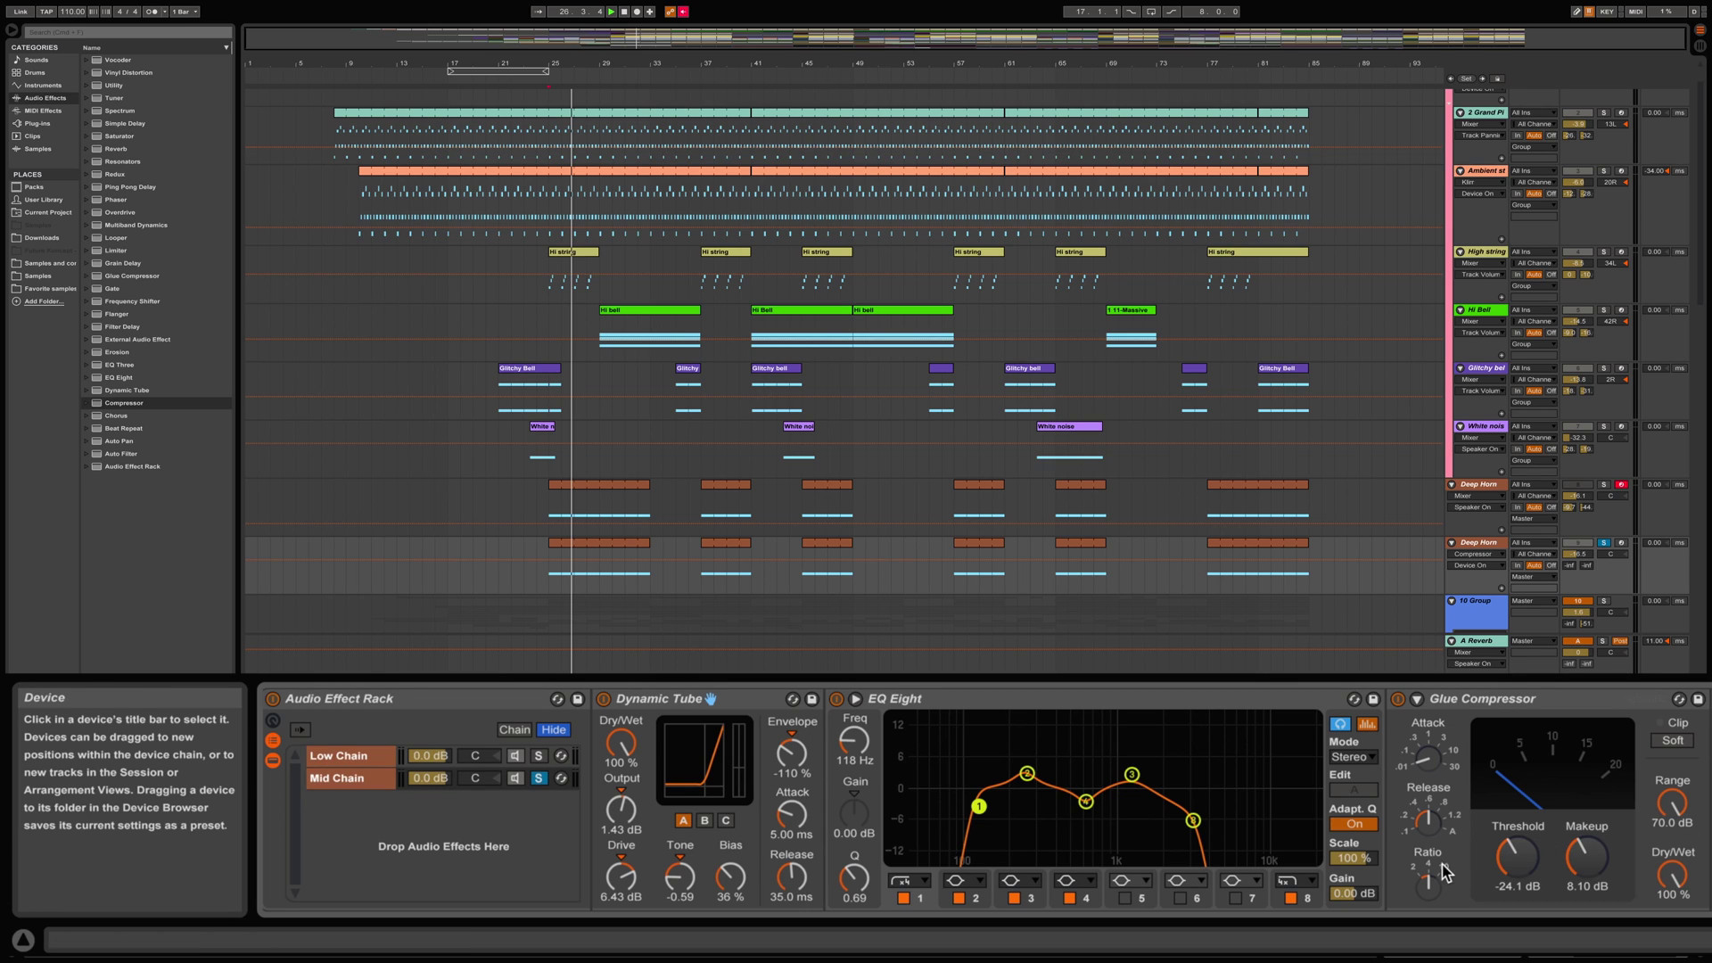
{"action": "key", "text": "space"}
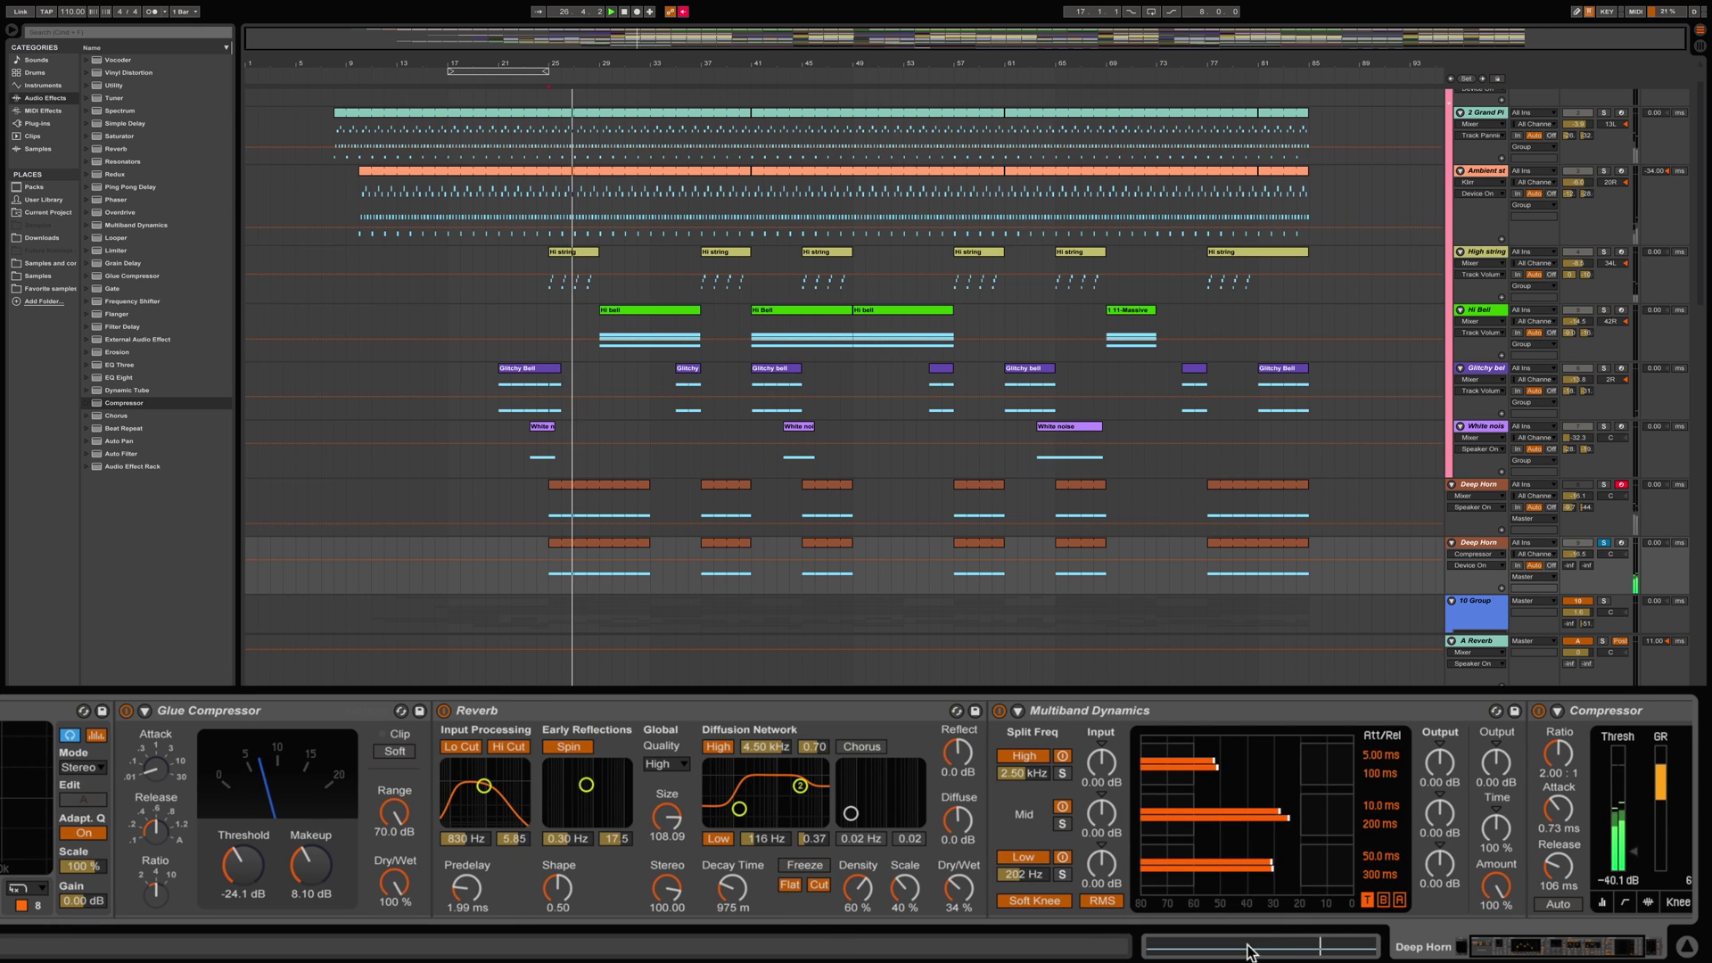
{"action": "left_click", "coordinate": [1062, 824]}
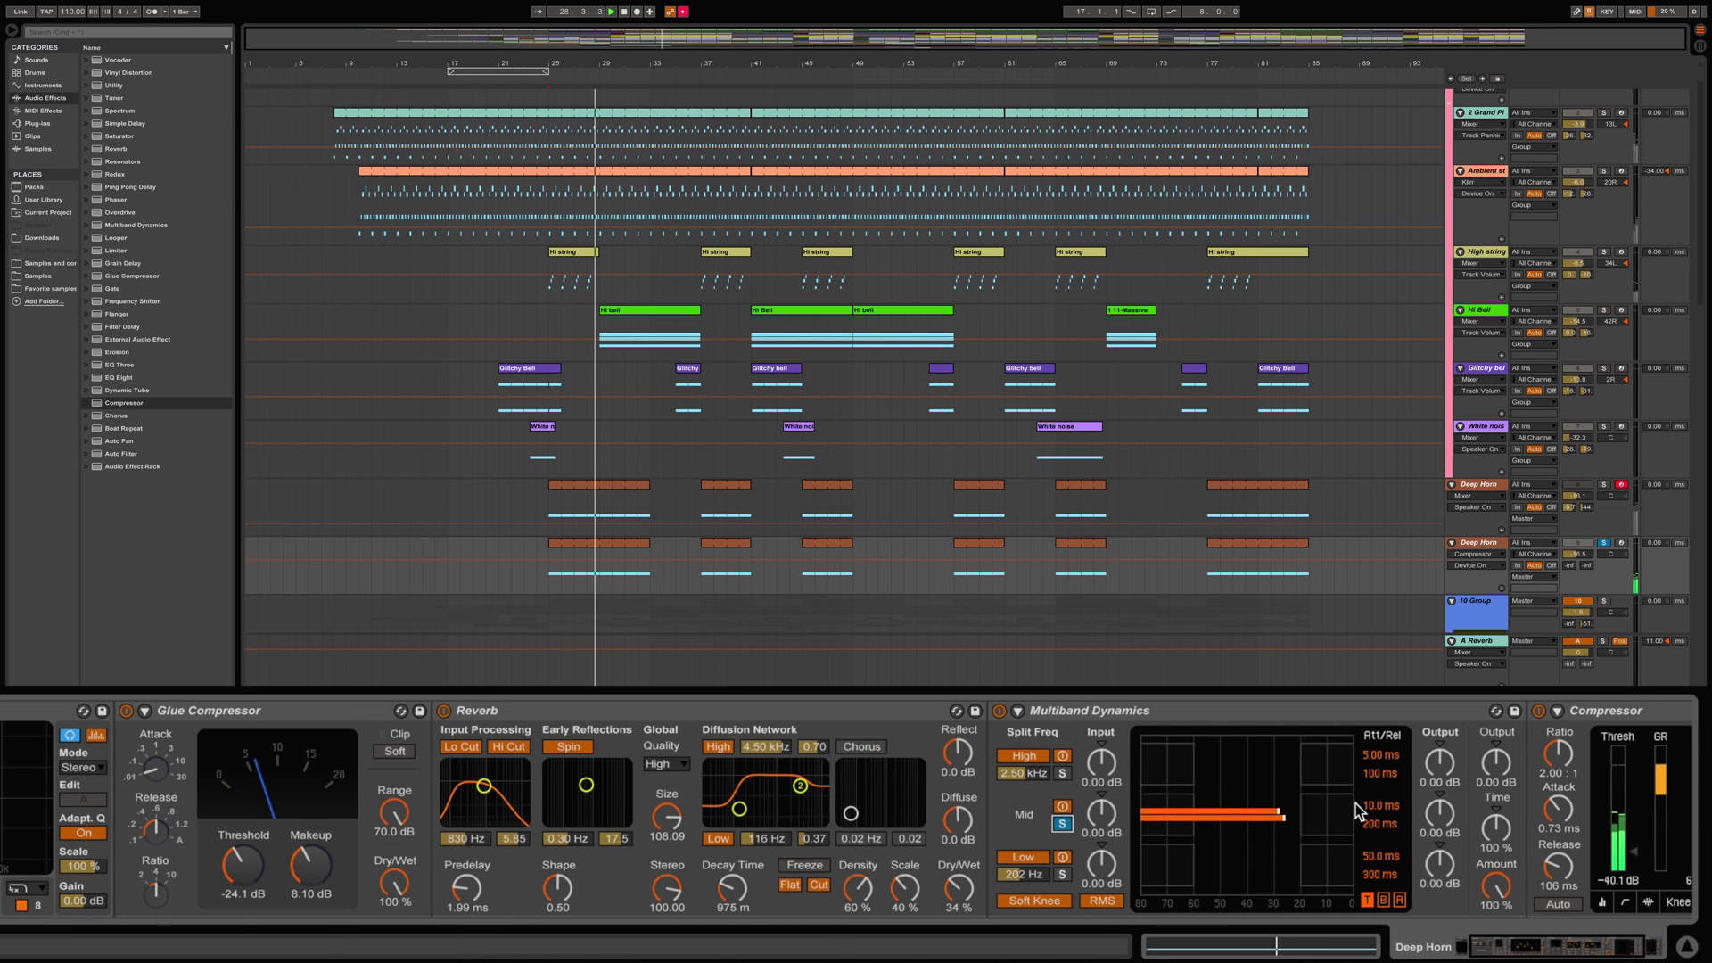
- Compare the Mid Chain's Compressor on and off, and set its Threshold to -27.2 dB and output gain to 0.00 dB
{"action": "scroll", "coordinate": [1431, 836], "scroll_direction": "right", "scroll_amount": 5}
{"action": "left_click", "coordinate": [1287, 711]}
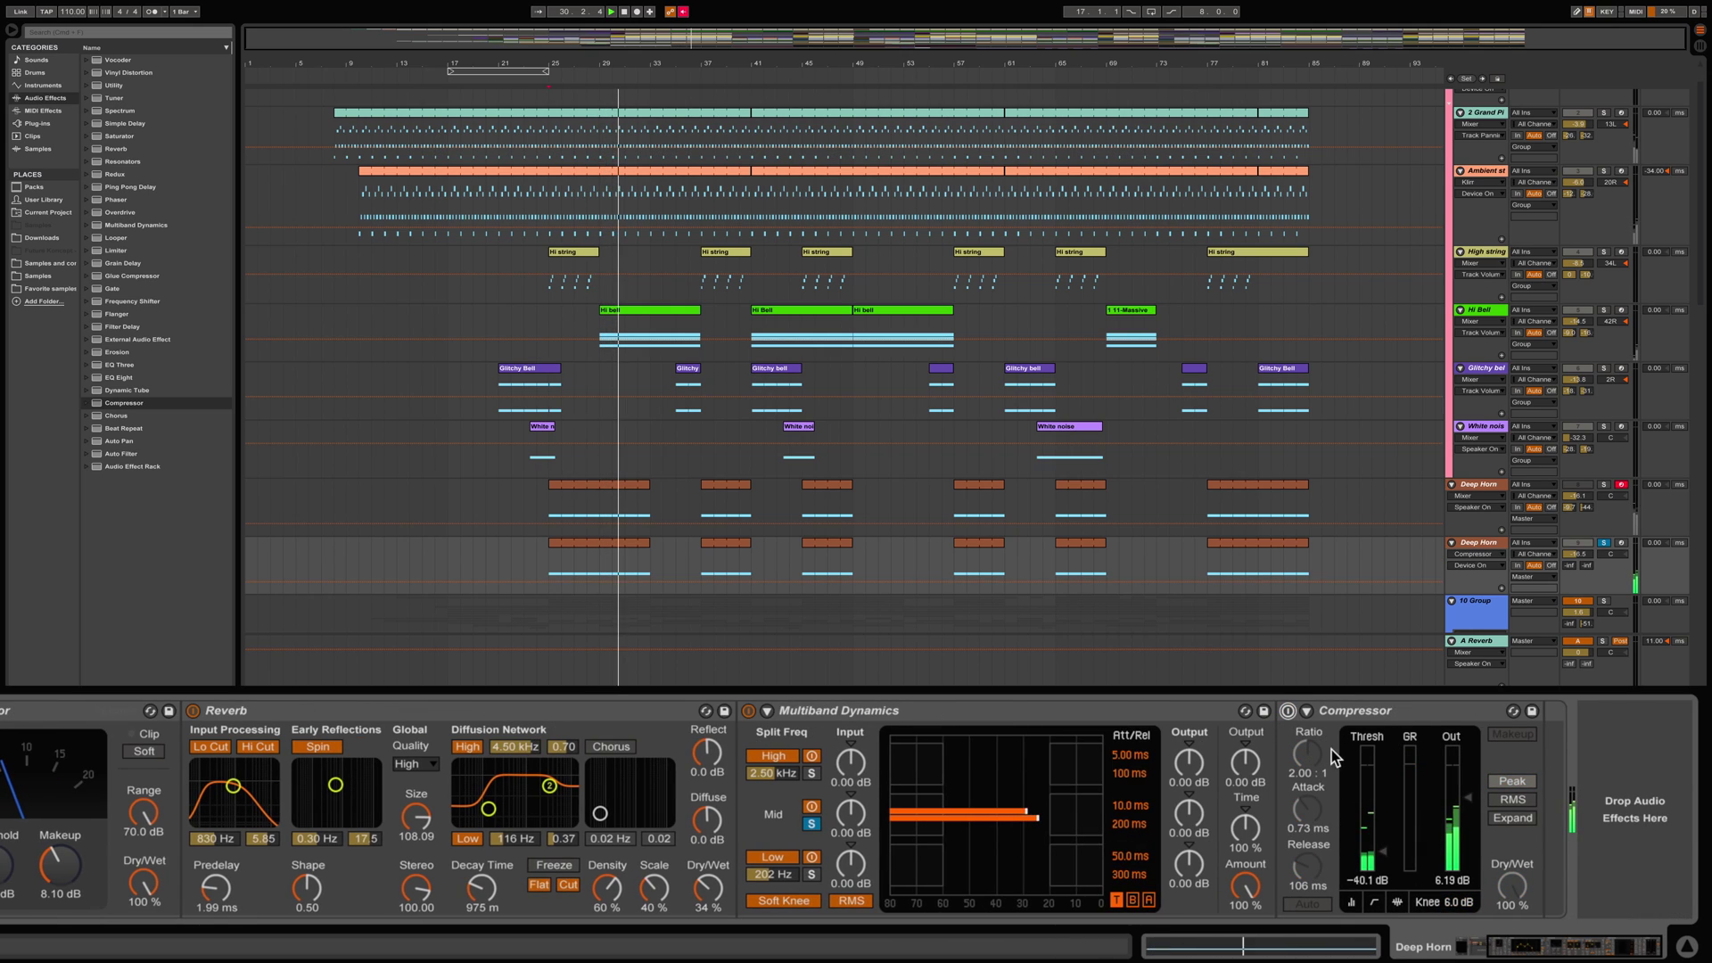
{"action": "left_click", "coordinate": [1288, 711]}
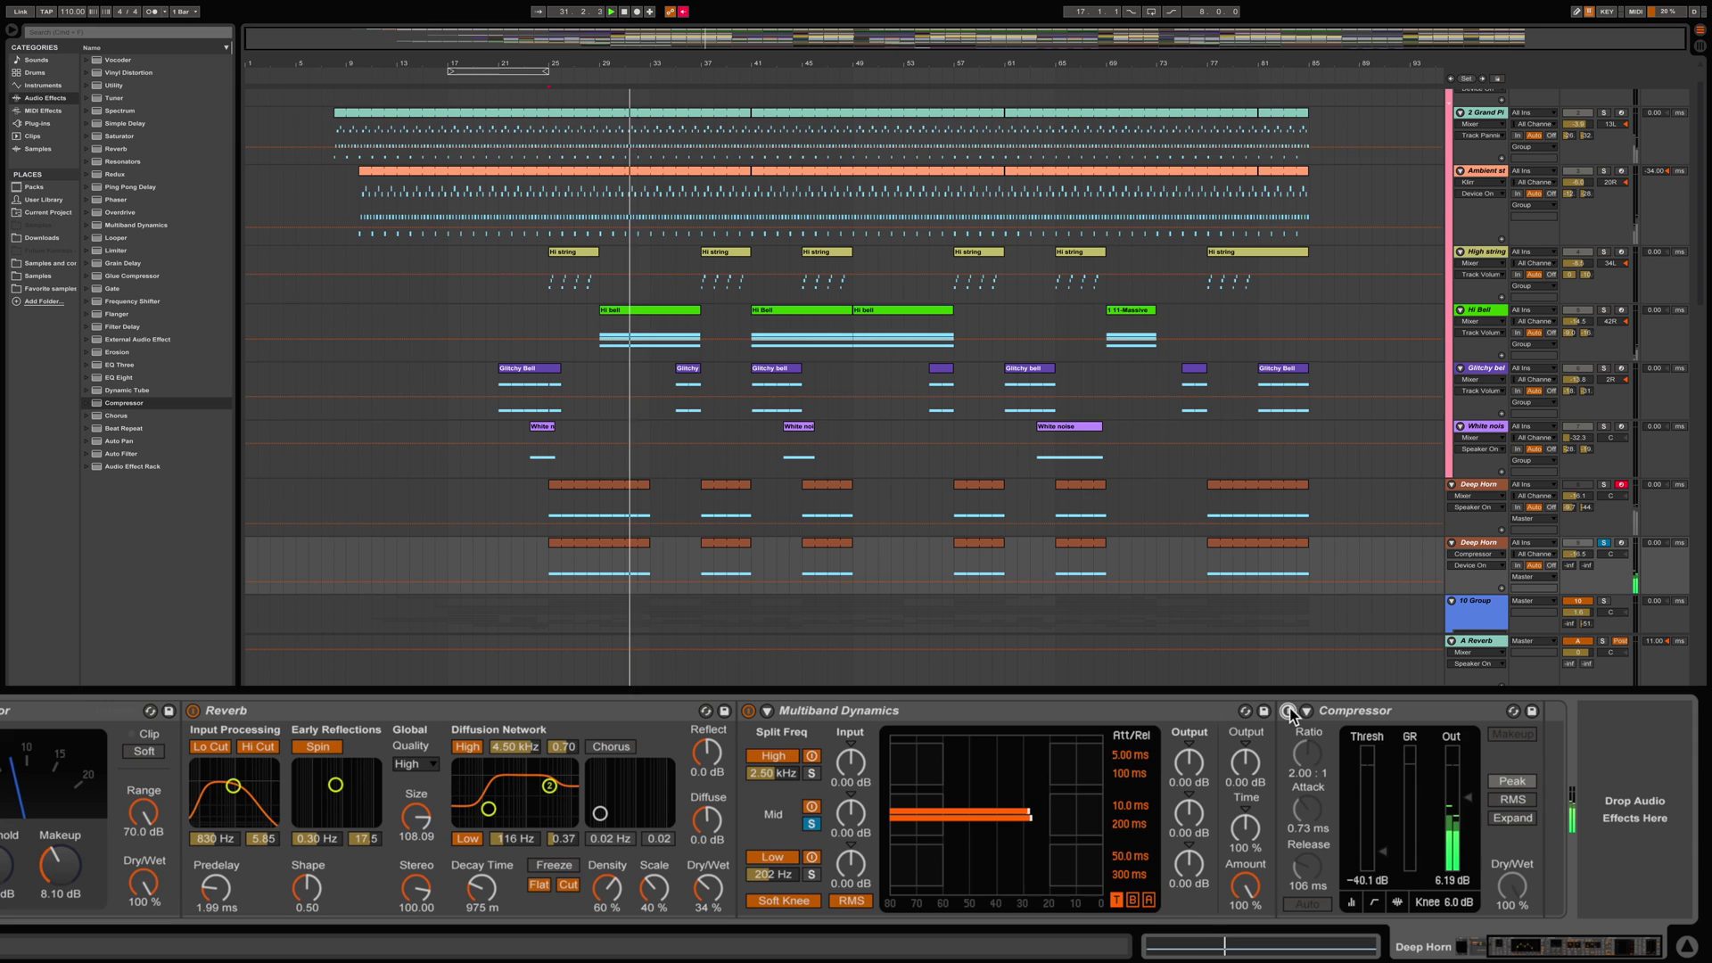
{"action": "left_click", "coordinate": [1377, 842]}
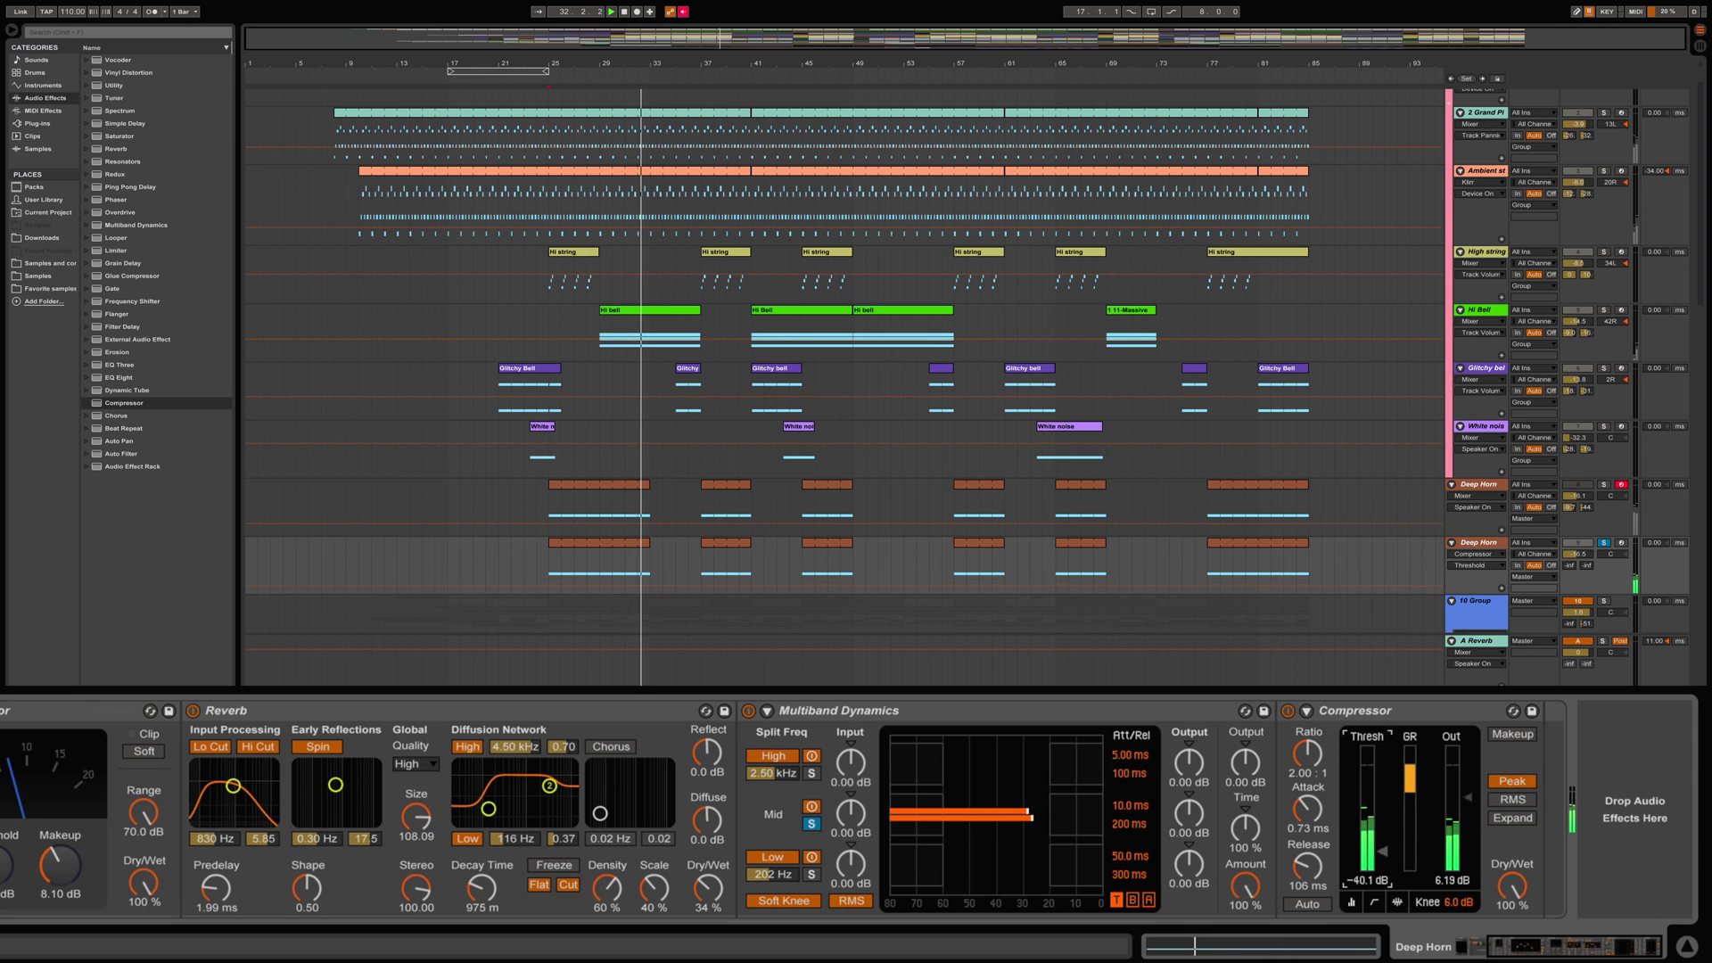
{"action": "left_click_drag", "start_coordinate": [1448, 879], "coordinate": [1448, 897]}
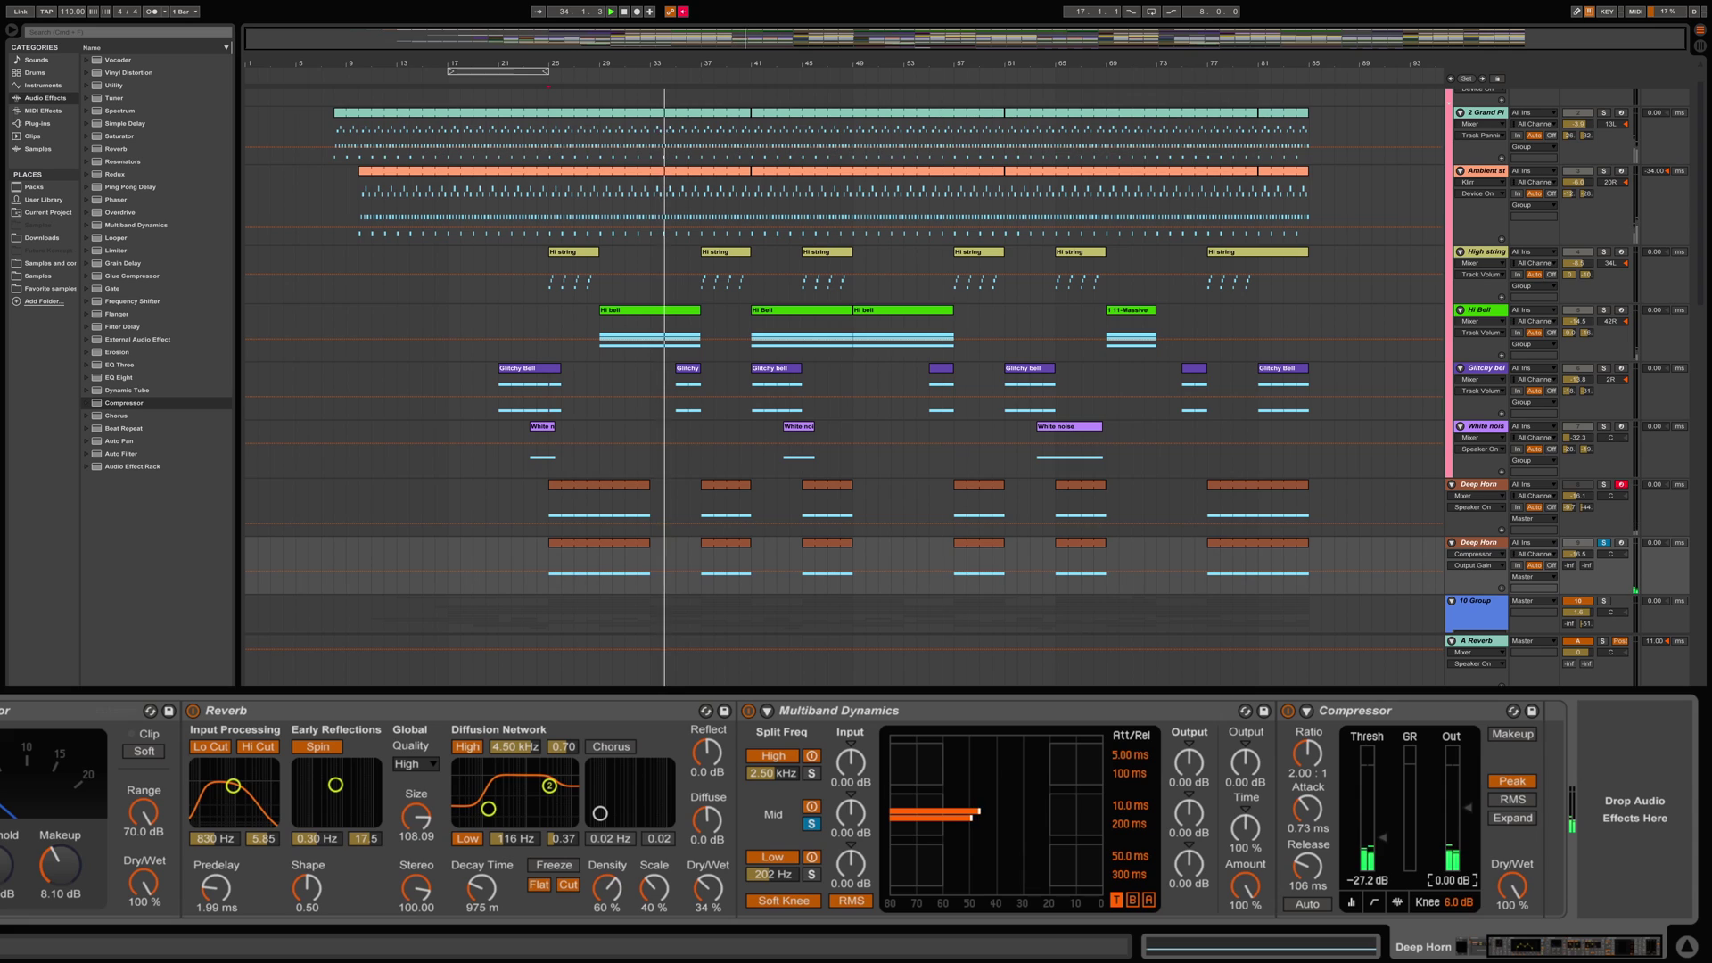
{"action": "key", "text": "space"}
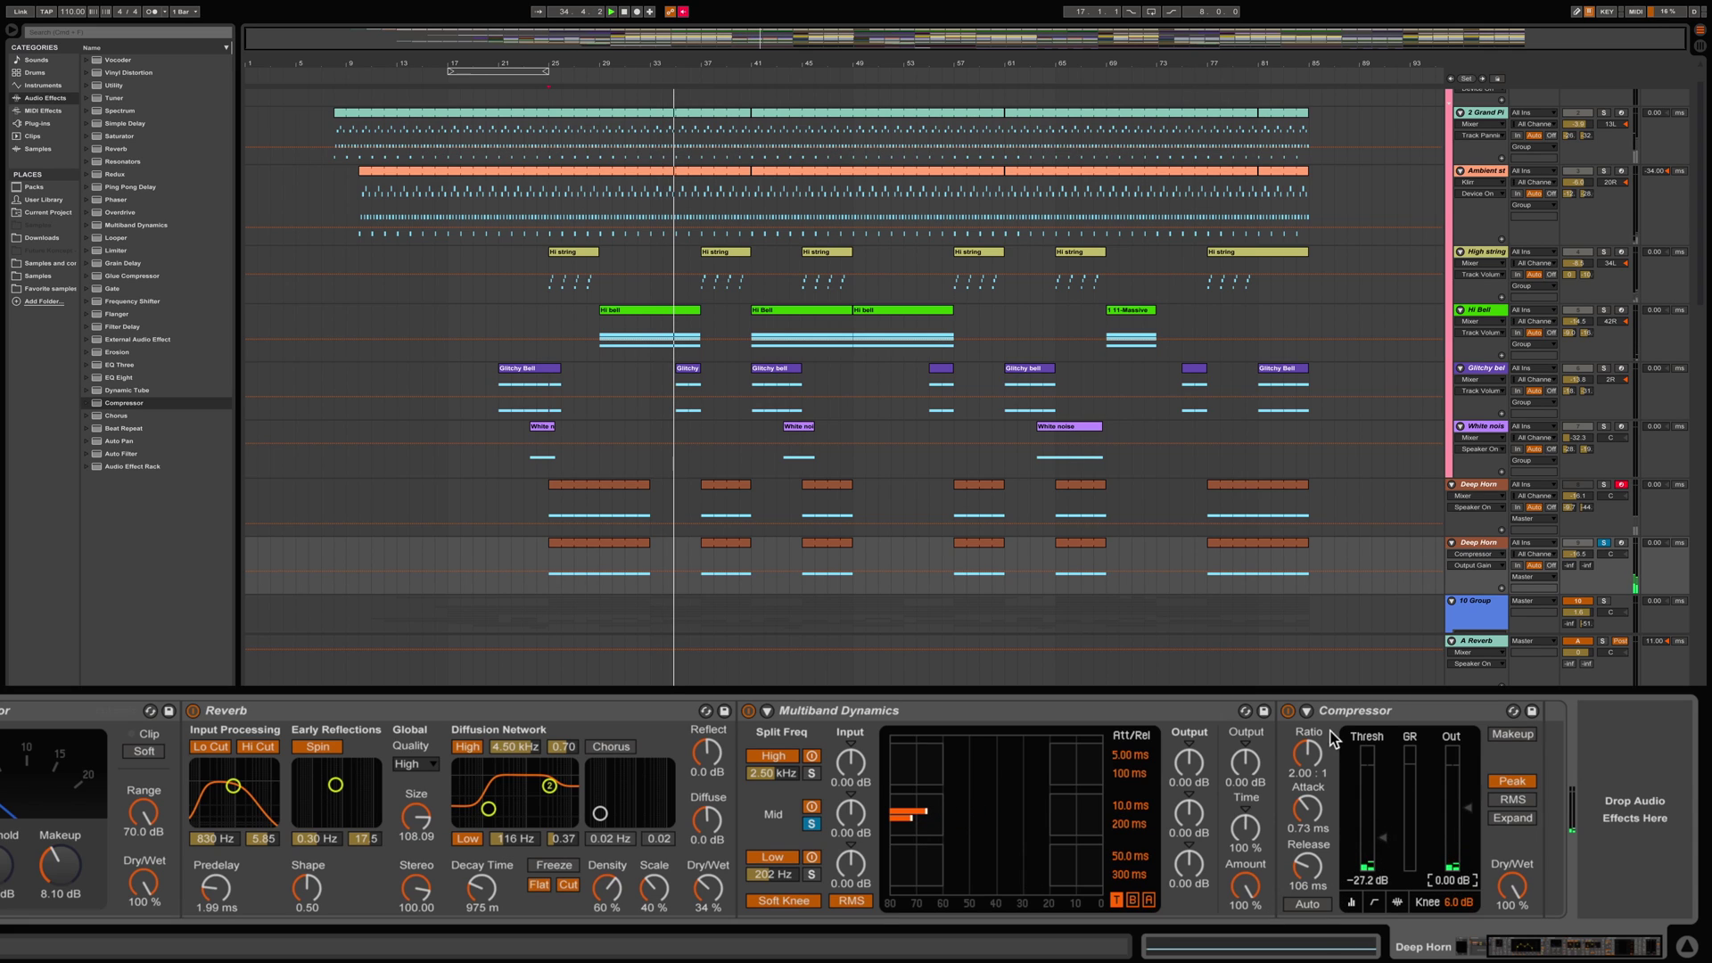
{"action": "key", "text": "space"}
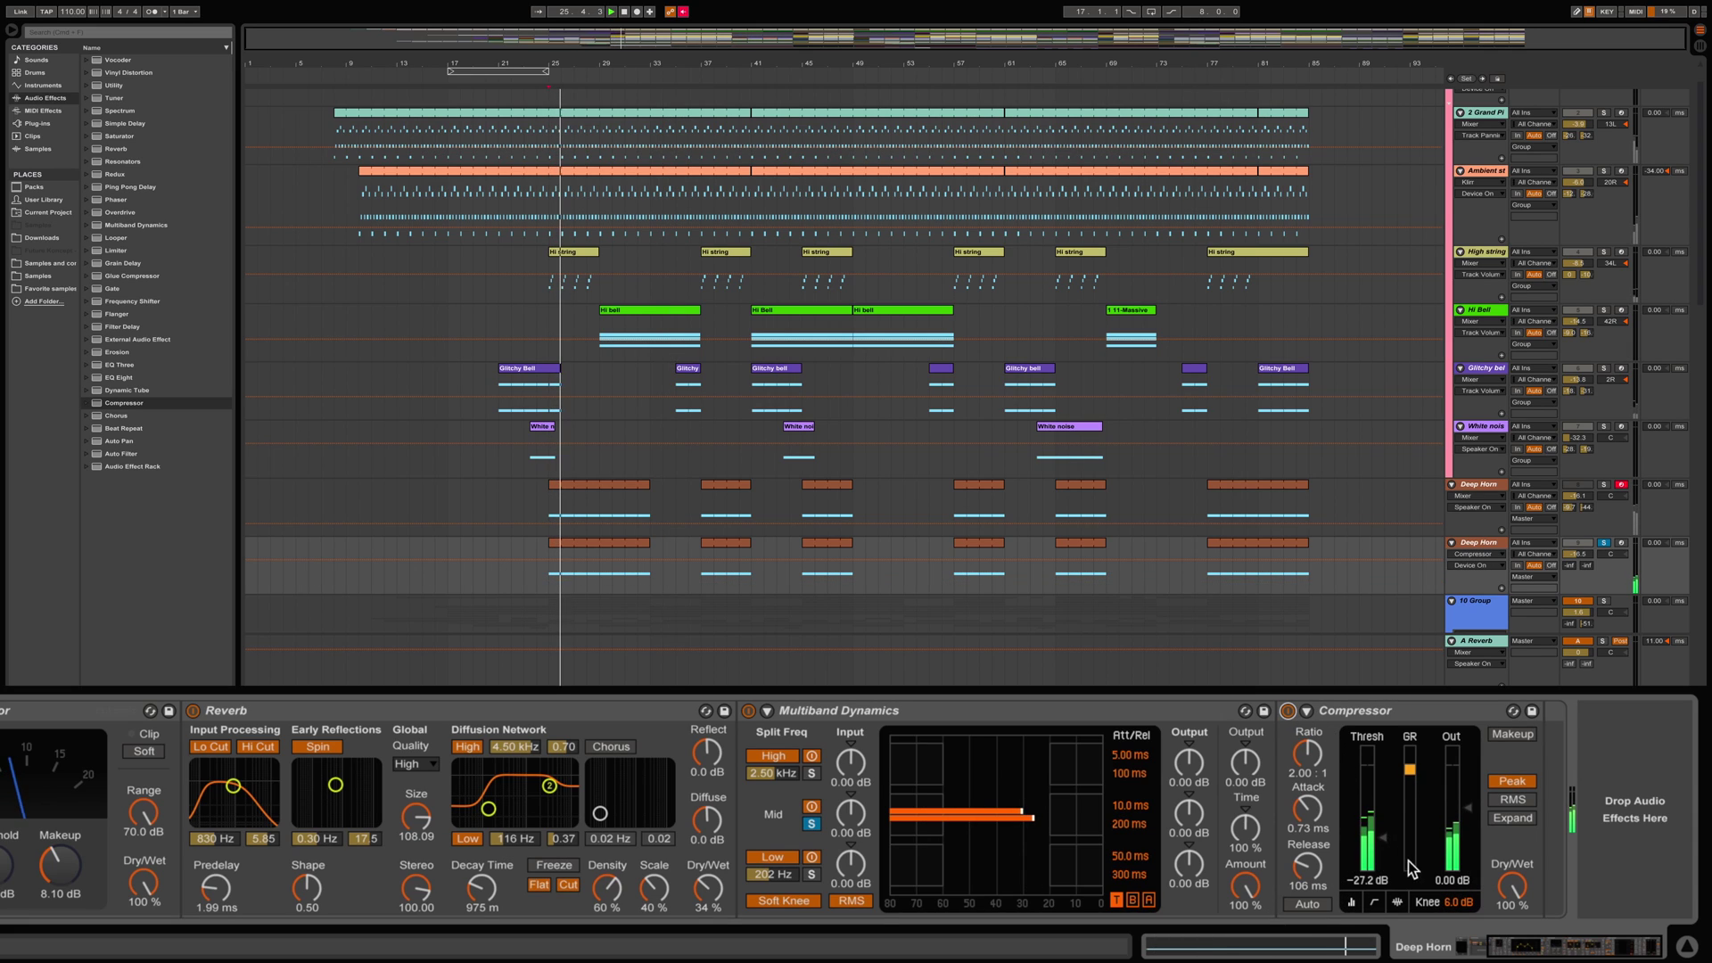
- Set the Mid Chain Compressor's Attack to 0.42 ms, Release to 194 ms, Threshold to -28.1 dB and Ratio to 1.66:1
{"action": "left_click", "coordinate": [1307, 808]}
{"action": "left_click_drag", "start_coordinate": [1307, 807], "coordinate": [1312, 850]}
{"action": "left_click_drag", "start_coordinate": [1308, 754], "coordinate": [1308, 768]}
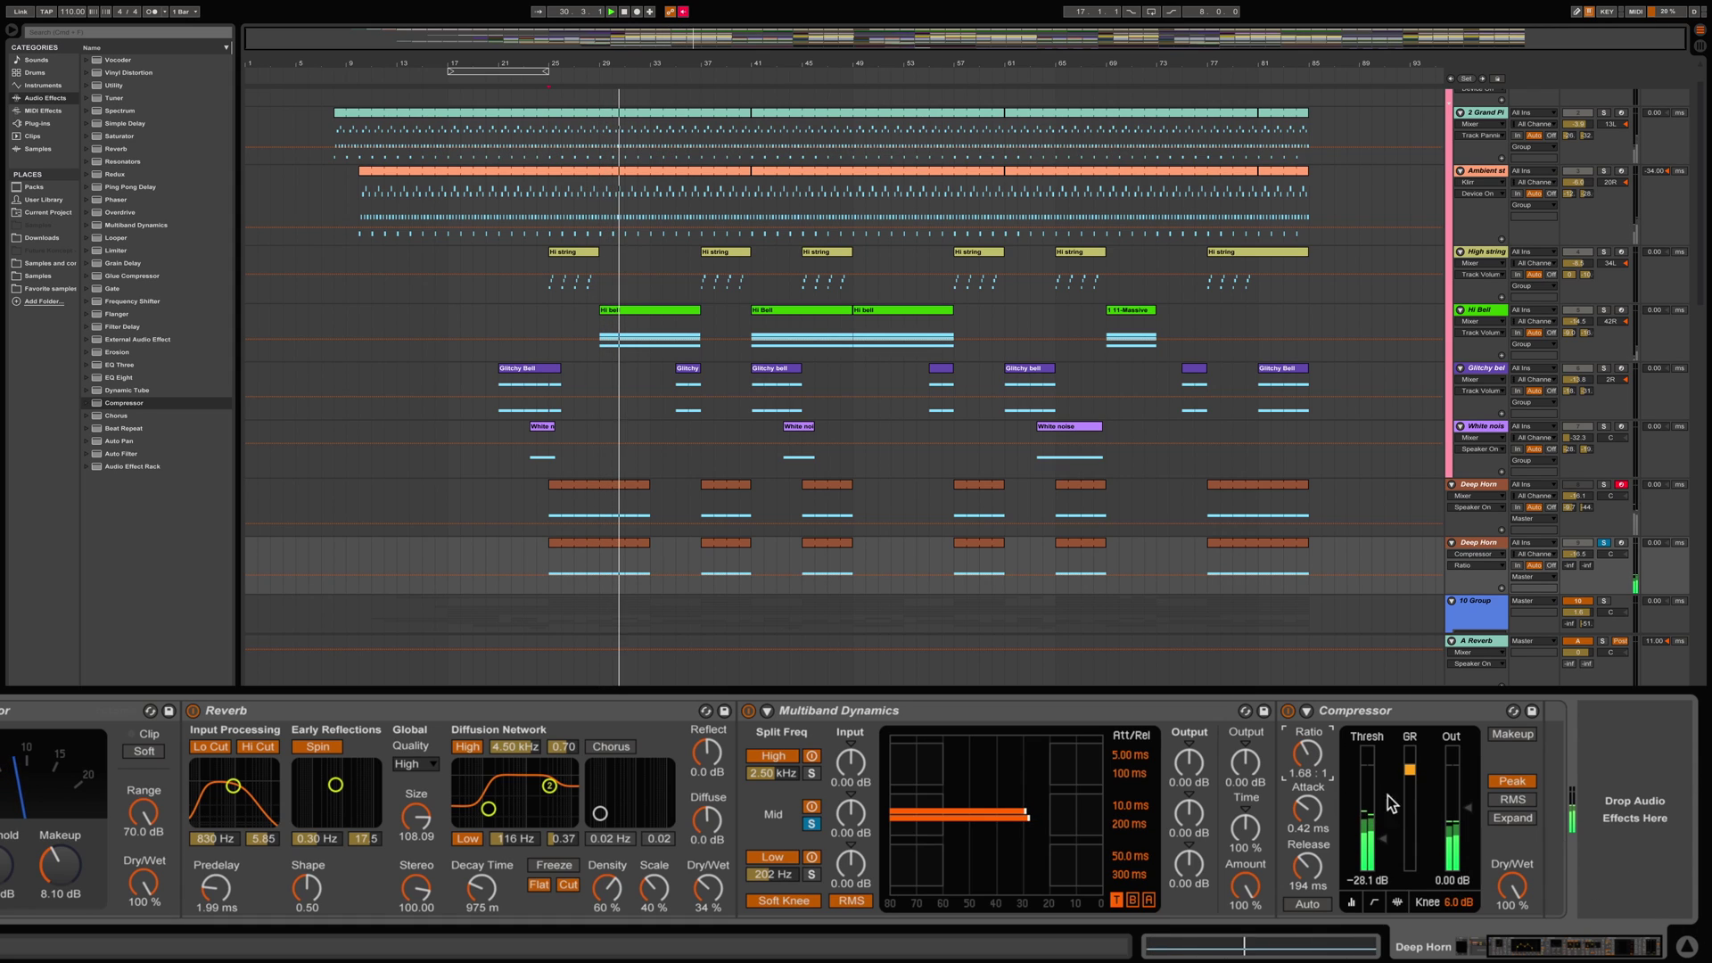
- Raise the Mid Chain Compressor's output gain to 3.94 dB while comparing the sound with it on and off
{"action": "left_click", "coordinate": [1289, 712]}
{"action": "left_click", "coordinate": [1289, 712]}
{"action": "left_click_drag", "start_coordinate": [1454, 877], "coordinate": [1454, 865]}
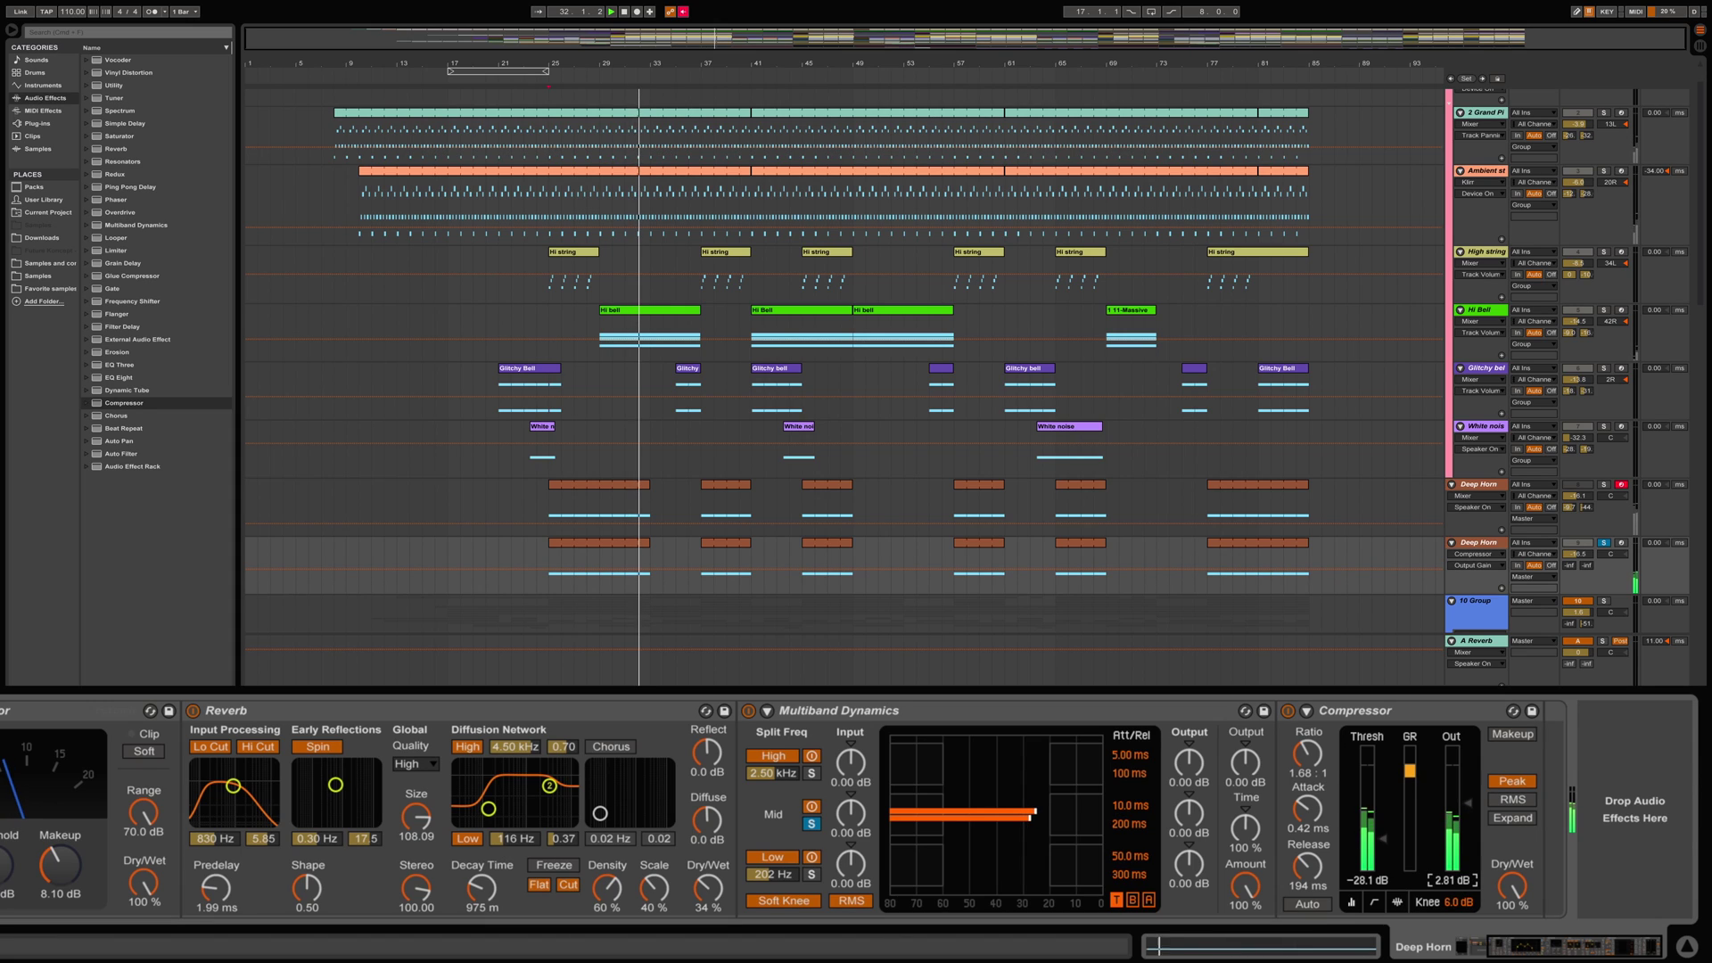
{"action": "left_click", "coordinate": [1288, 712]}
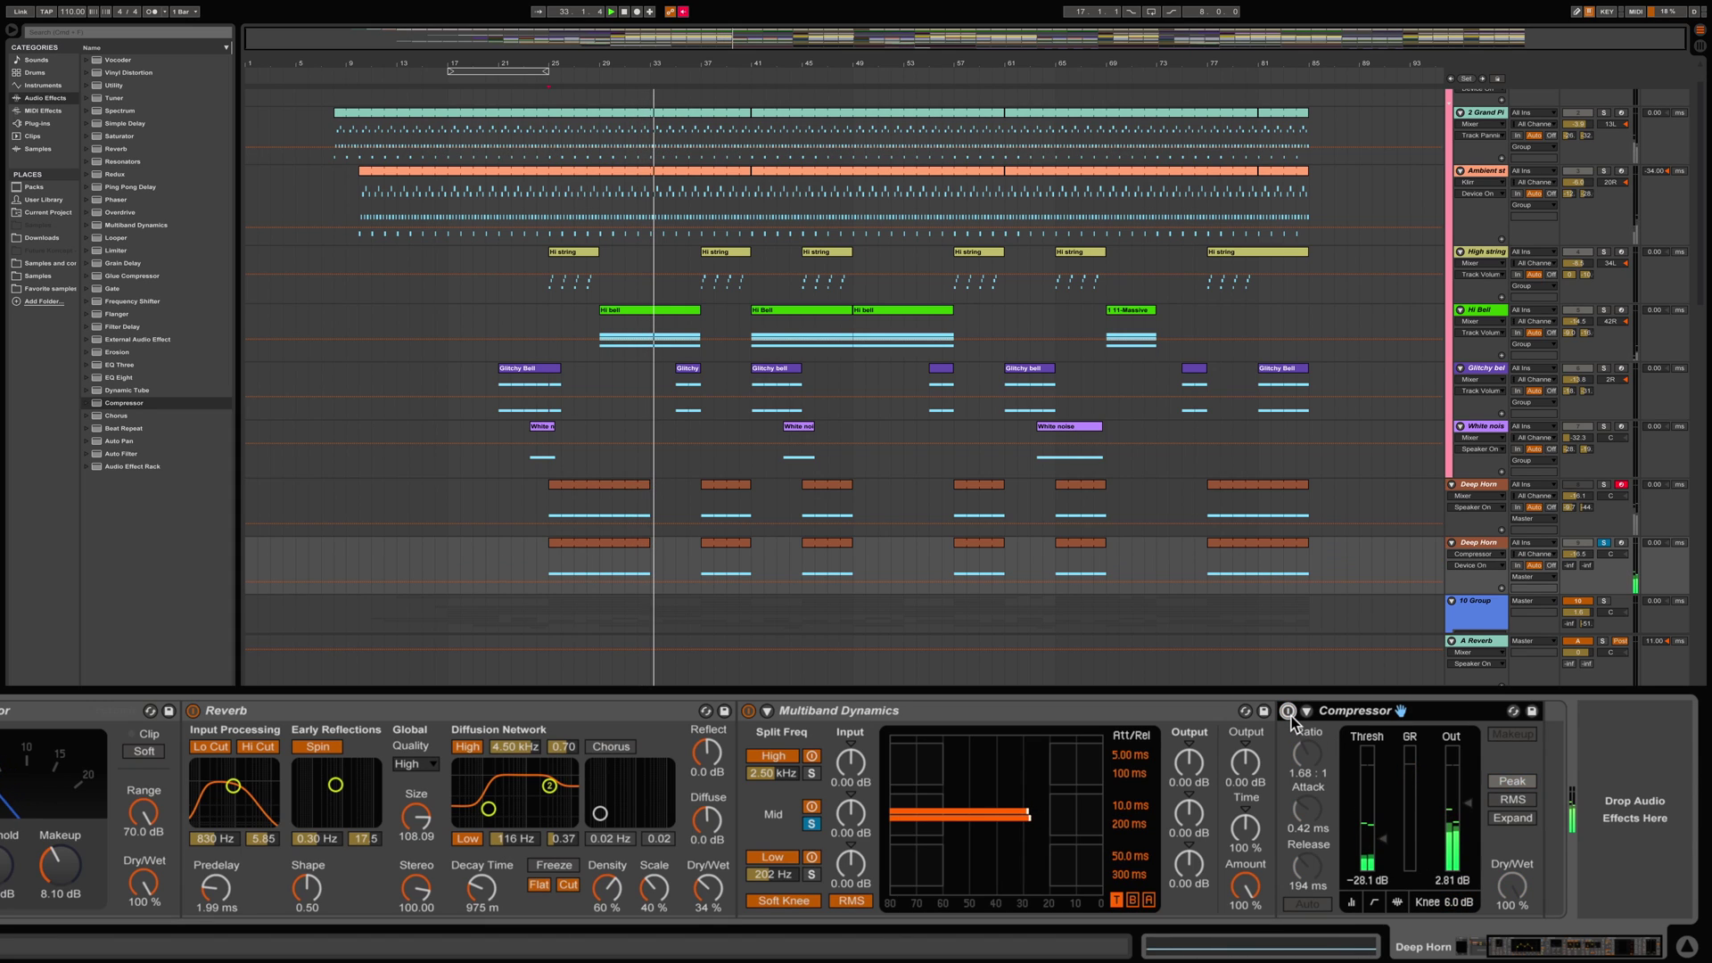
{"action": "left_click", "coordinate": [1288, 712]}
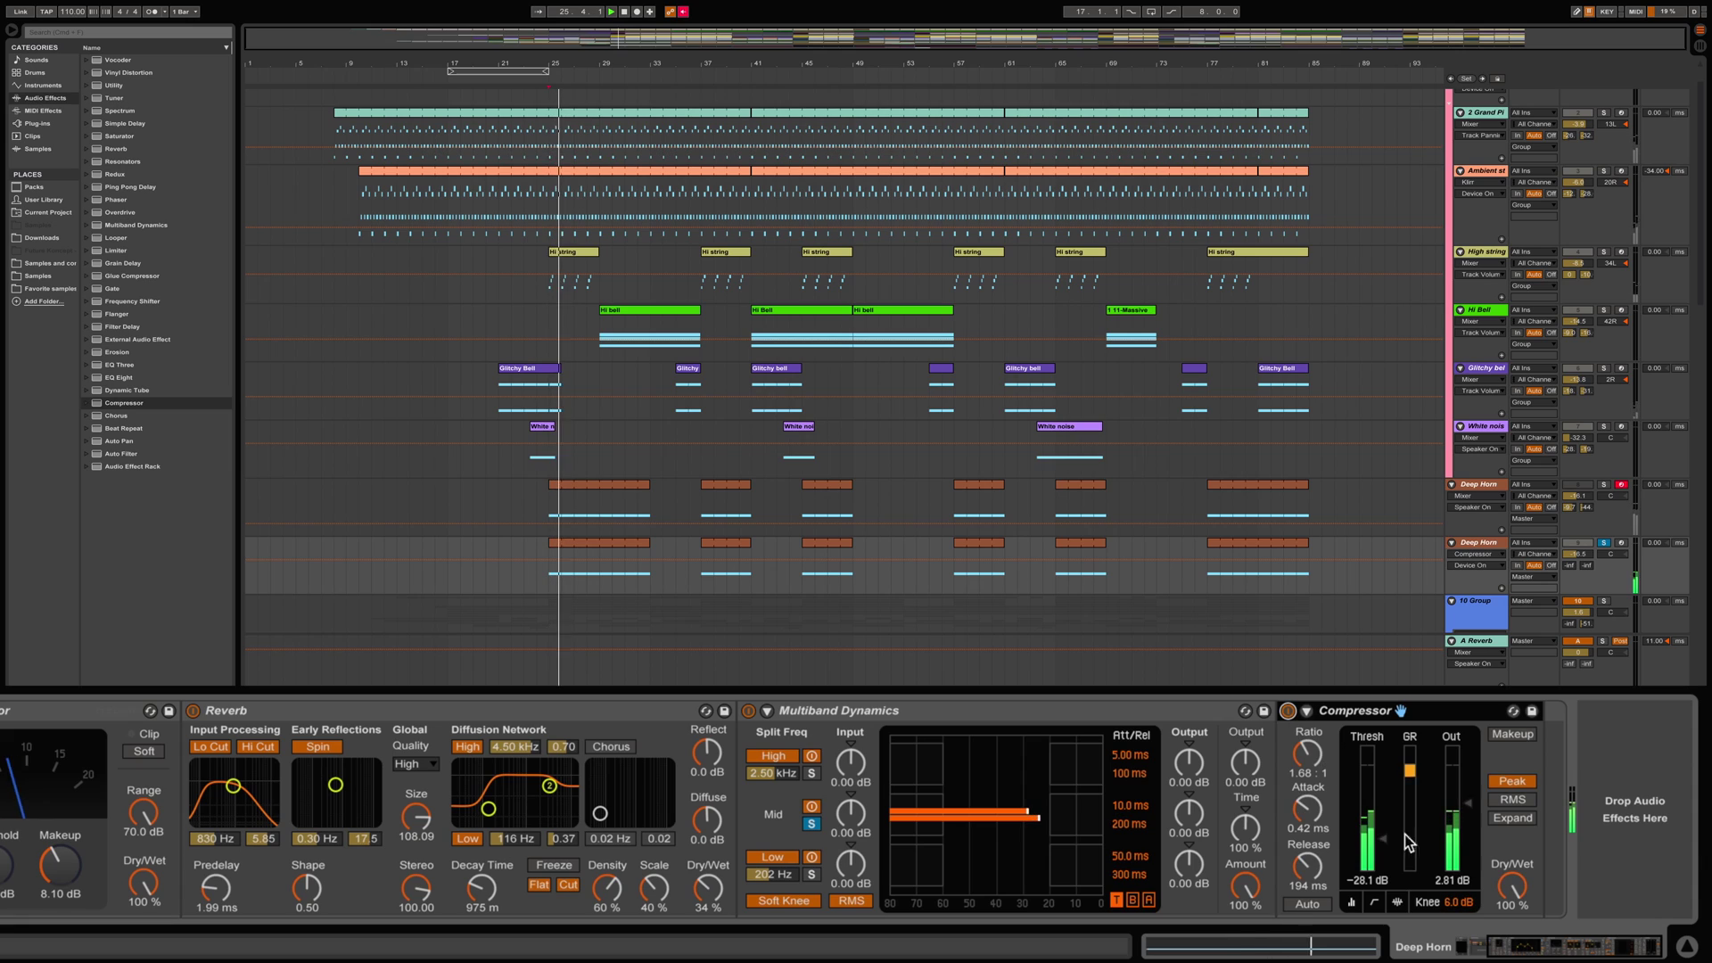
{"action": "left_click_drag", "start_coordinate": [1458, 880], "coordinate": [1459, 877]}
{"action": "left_click", "coordinate": [1288, 712]}
{"action": "left_click", "coordinate": [1289, 711]}
{"action": "left_click_drag", "start_coordinate": [1455, 890], "coordinate": [1455, 879]}
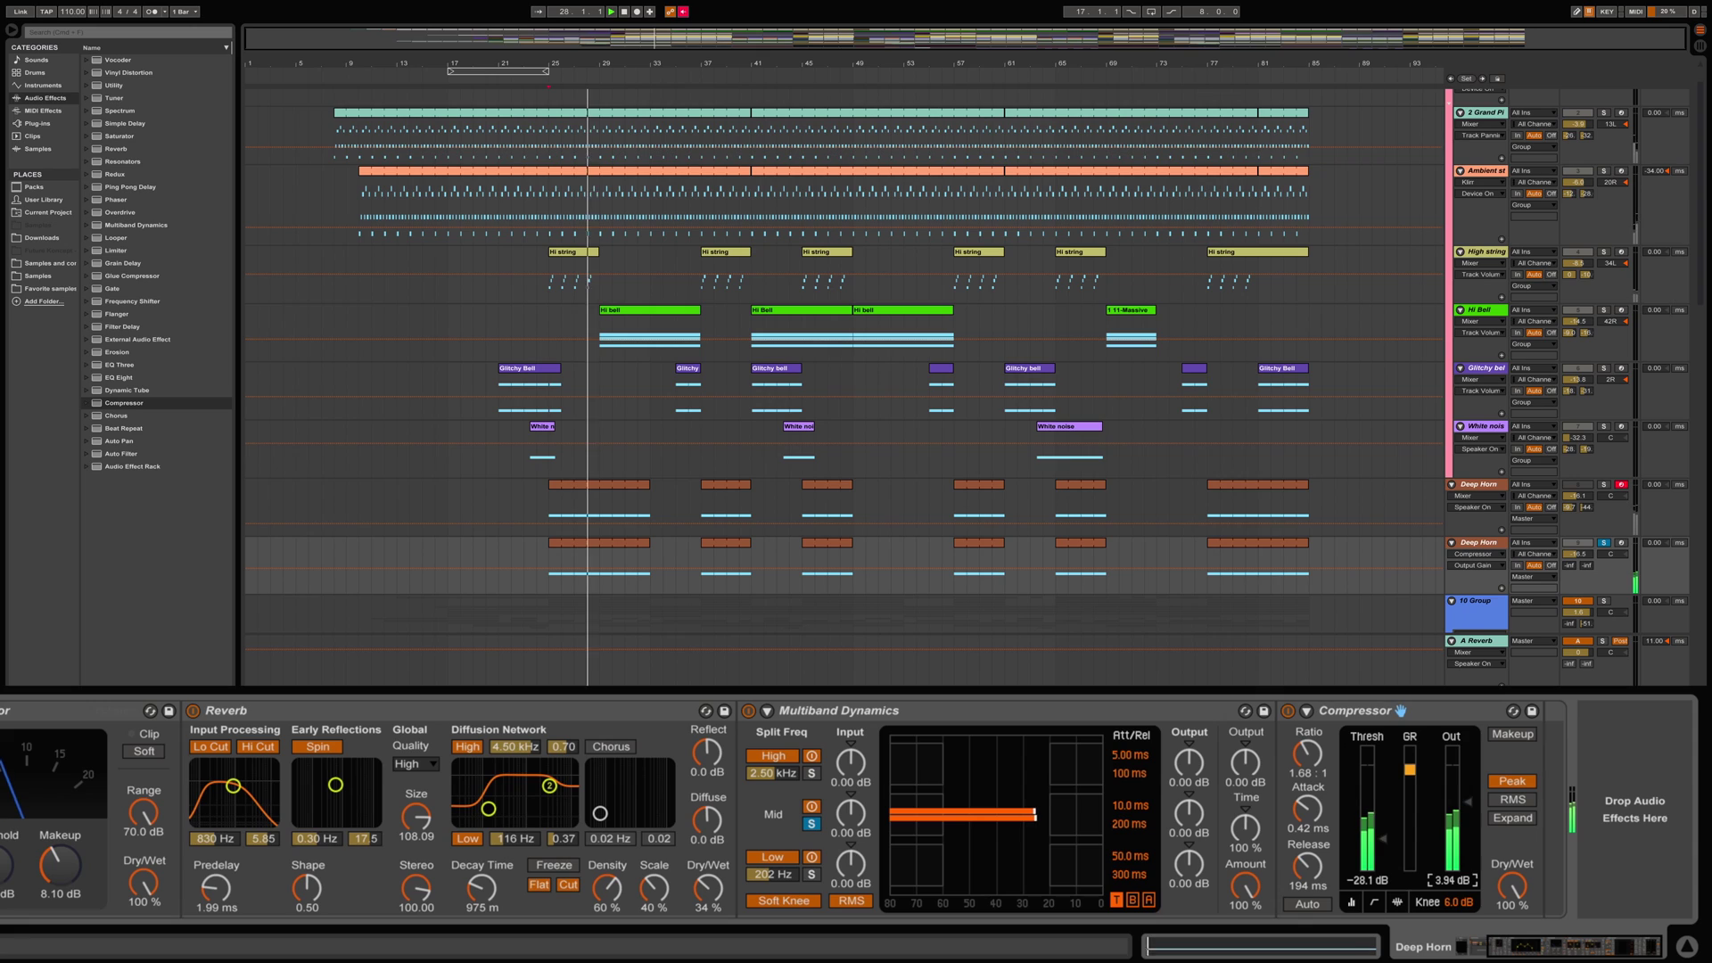
{"action": "left_click", "coordinate": [1287, 711]}
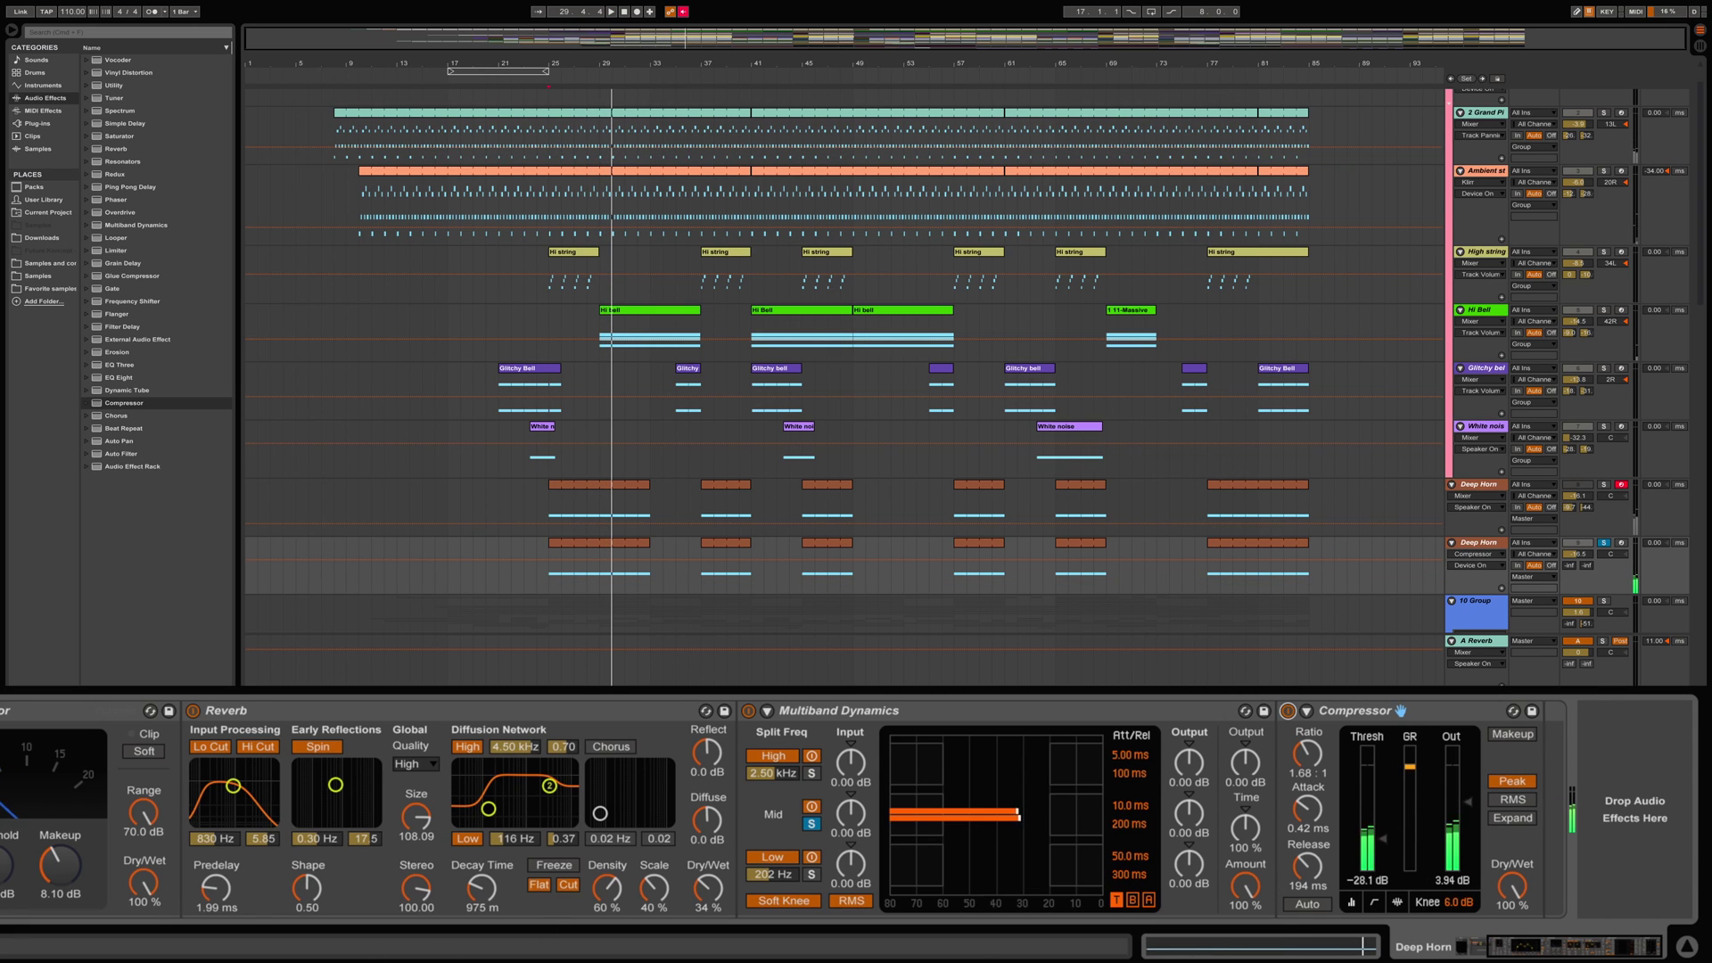
- Solo the Low Chain instead of the Mid Chain and play it back
{"action": "scroll", "coordinate": [856, 812], "scroll_direction": "left", "scroll_amount": 5}
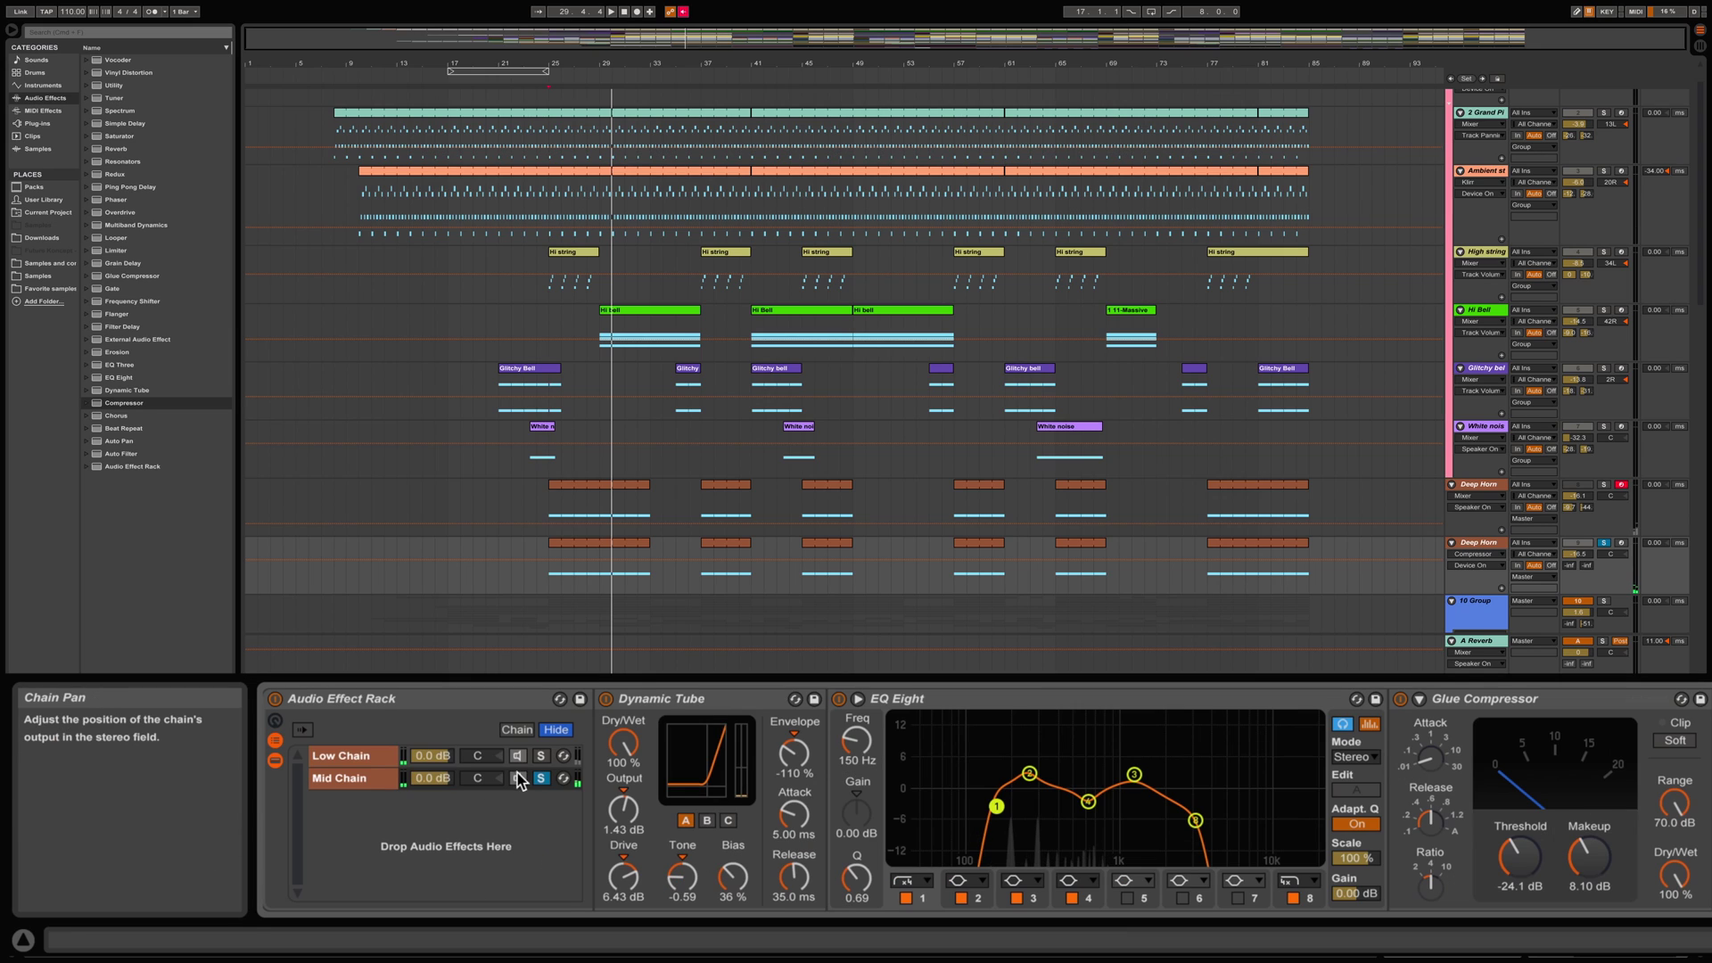
{"action": "left_click", "coordinate": [540, 756]}
{"action": "key", "text": "space"}
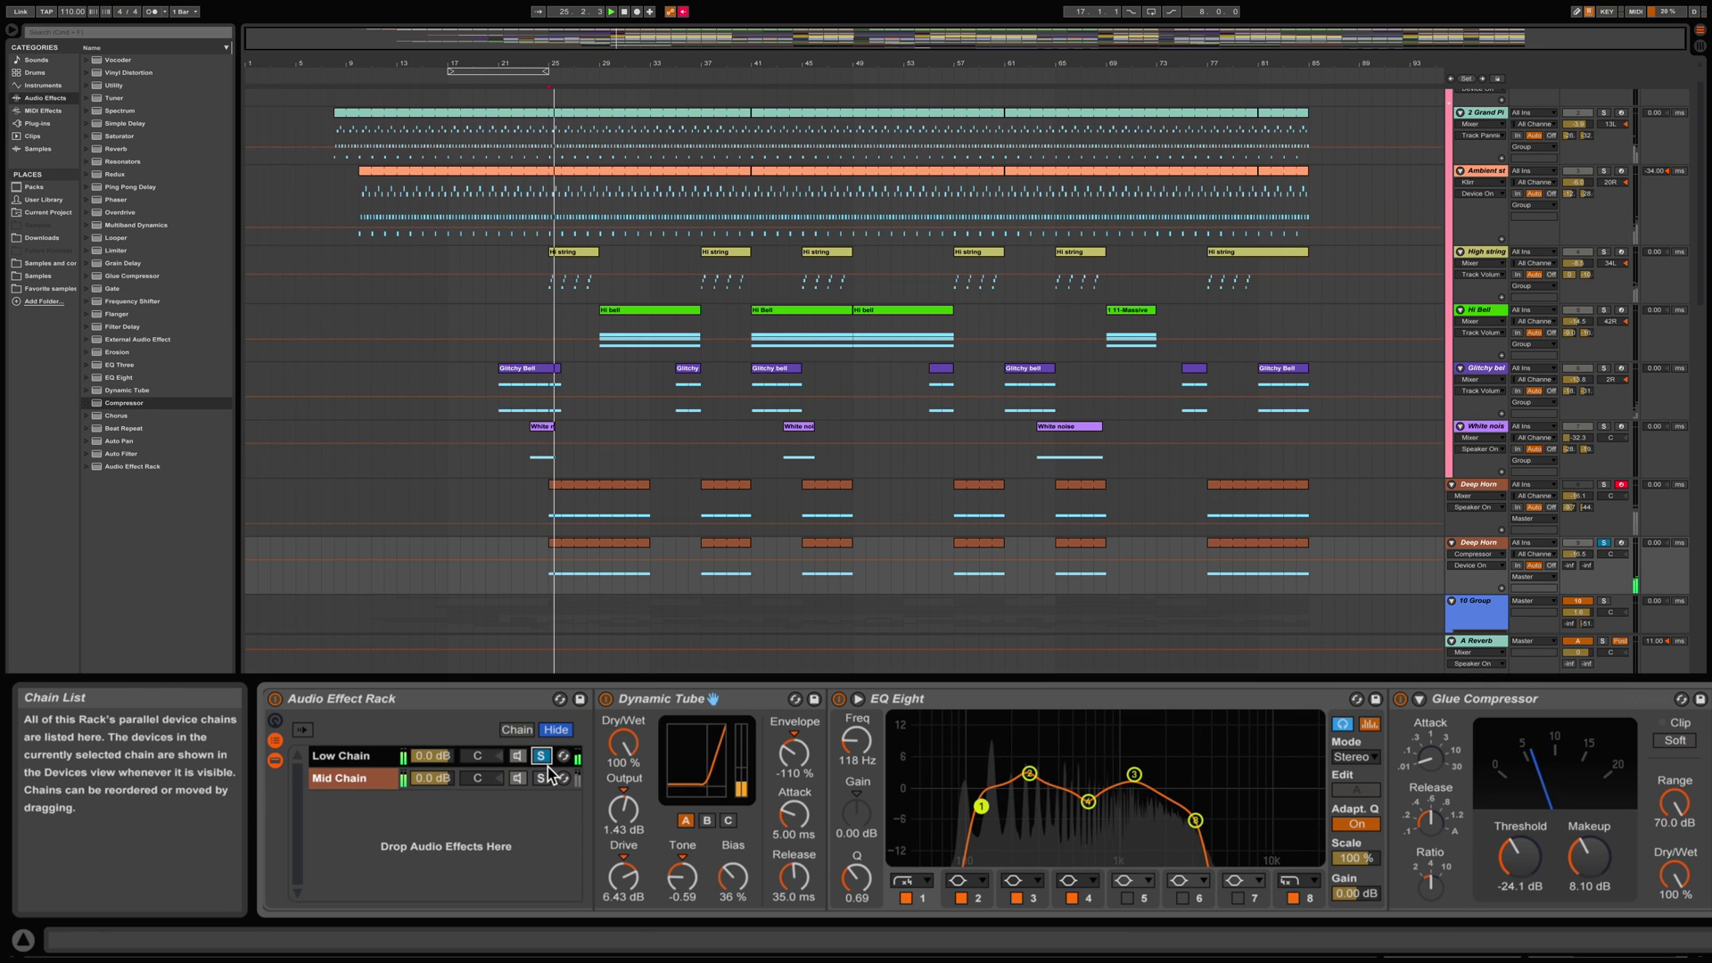
- Solo the Low and Mid Chains together for playback, and clear both chain solos
{"action": "left_click", "coordinate": [541, 779], "text": "super"}
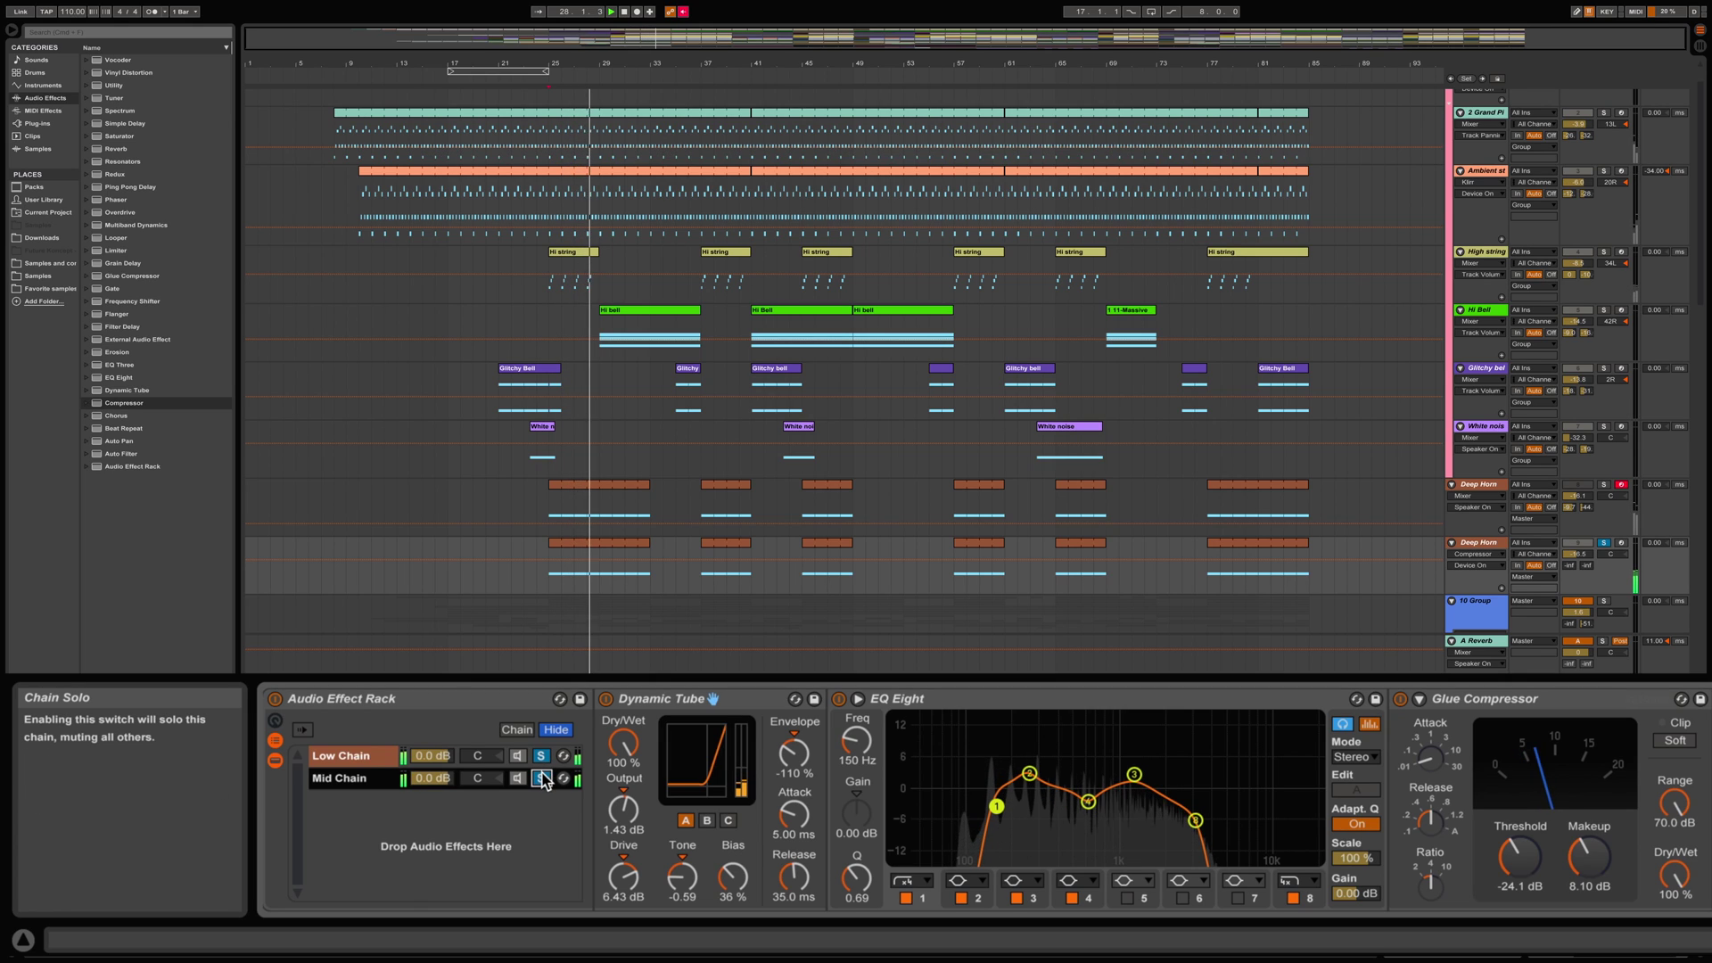
{"action": "left_click", "coordinate": [542, 779]}
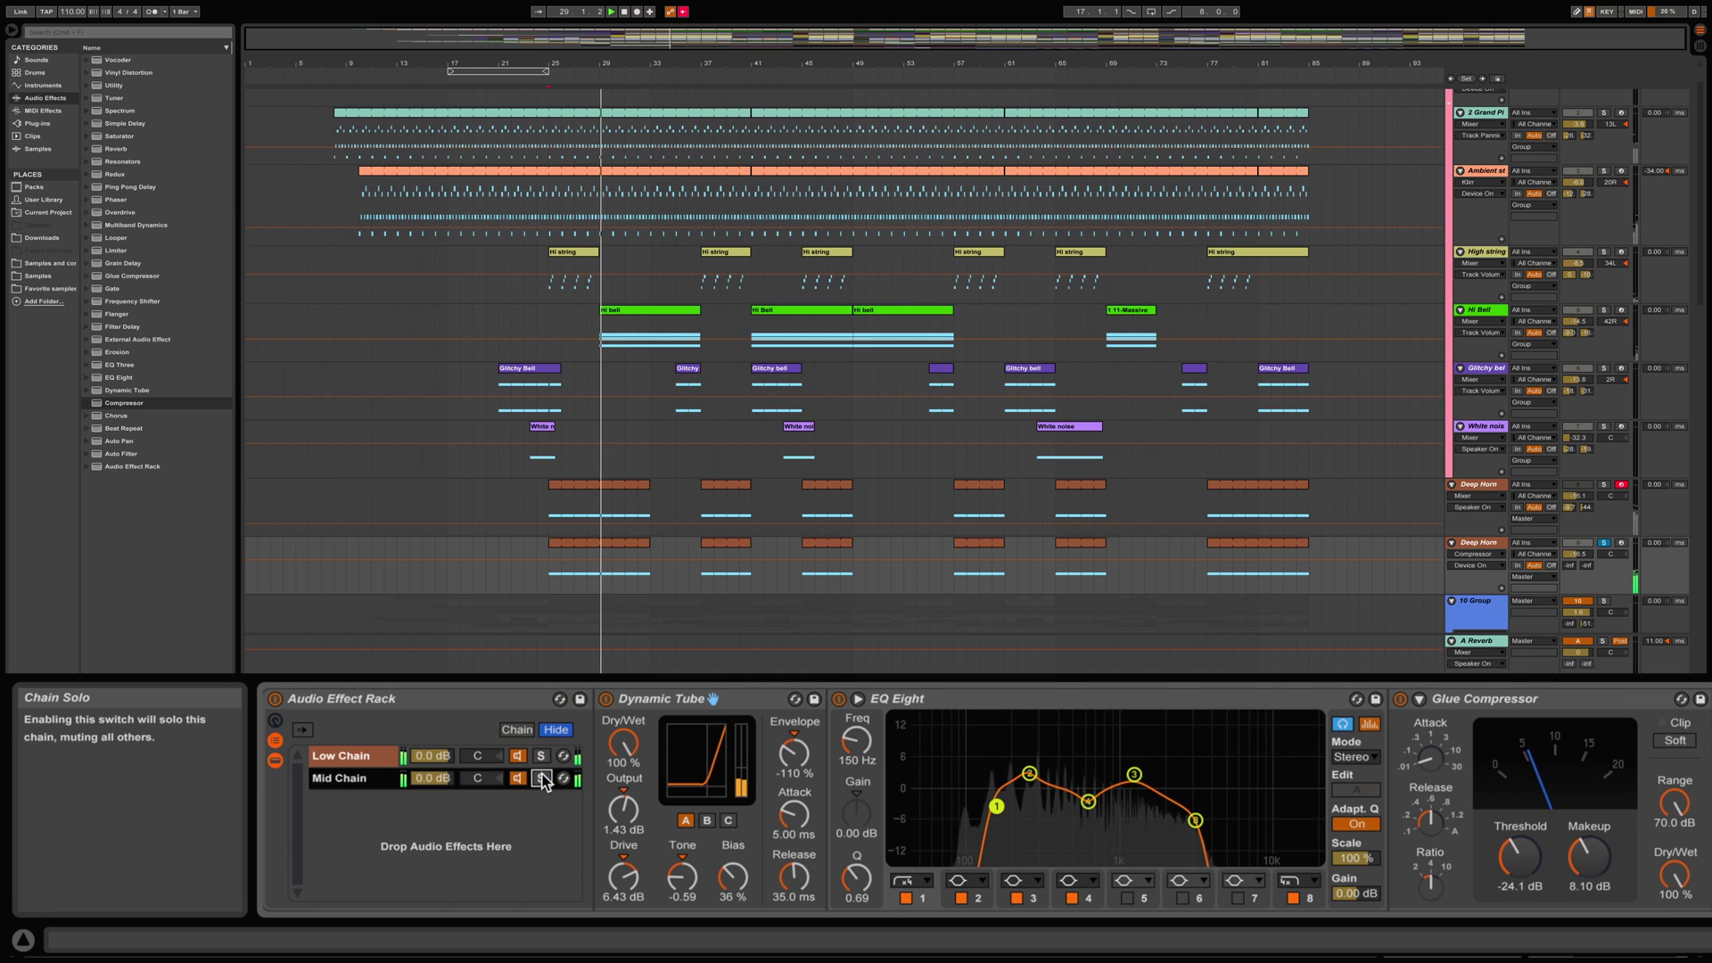
{"action": "scroll", "coordinate": [981, 826], "scroll_direction": "right", "scroll_amount": 3}
{"action": "scroll", "coordinate": [1501, 825], "scroll_direction": "right", "scroll_amount": 2}
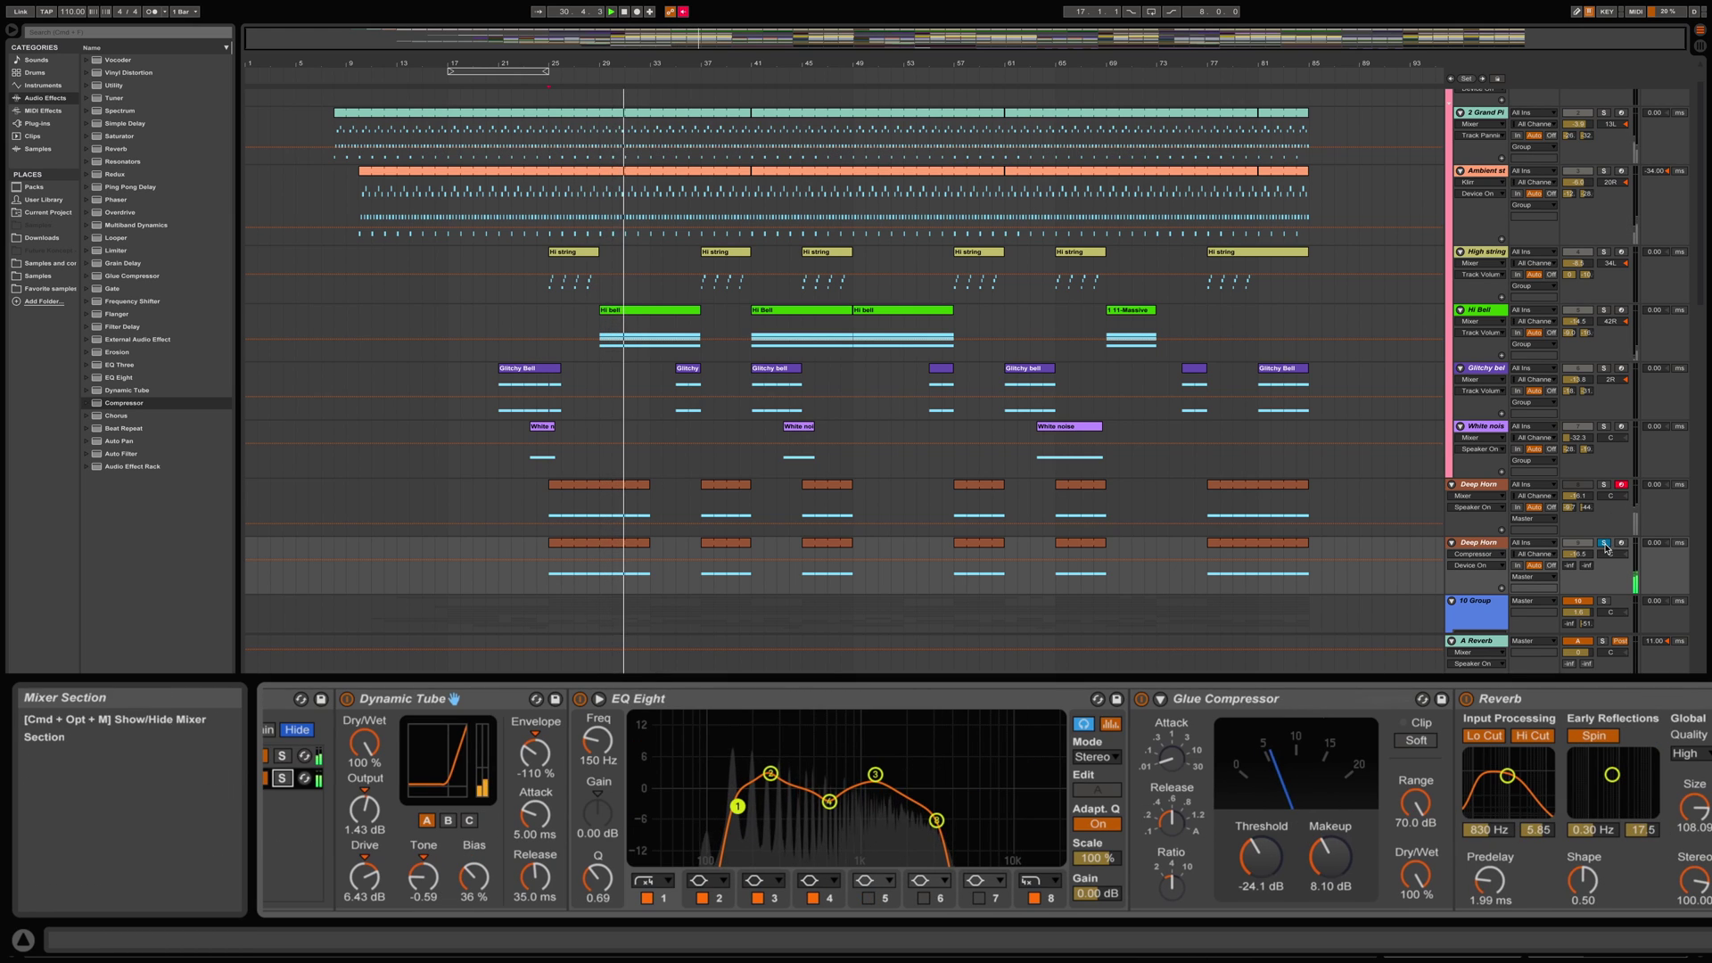
- Unsolo the lower Deep Horn track and replay from its first clip with the Mid and Low Chains both soloed in the rack
{"action": "scroll", "coordinate": [1257, 824], "scroll_direction": "left", "scroll_amount": 6}
{"action": "left_click", "coordinate": [751, 778]}
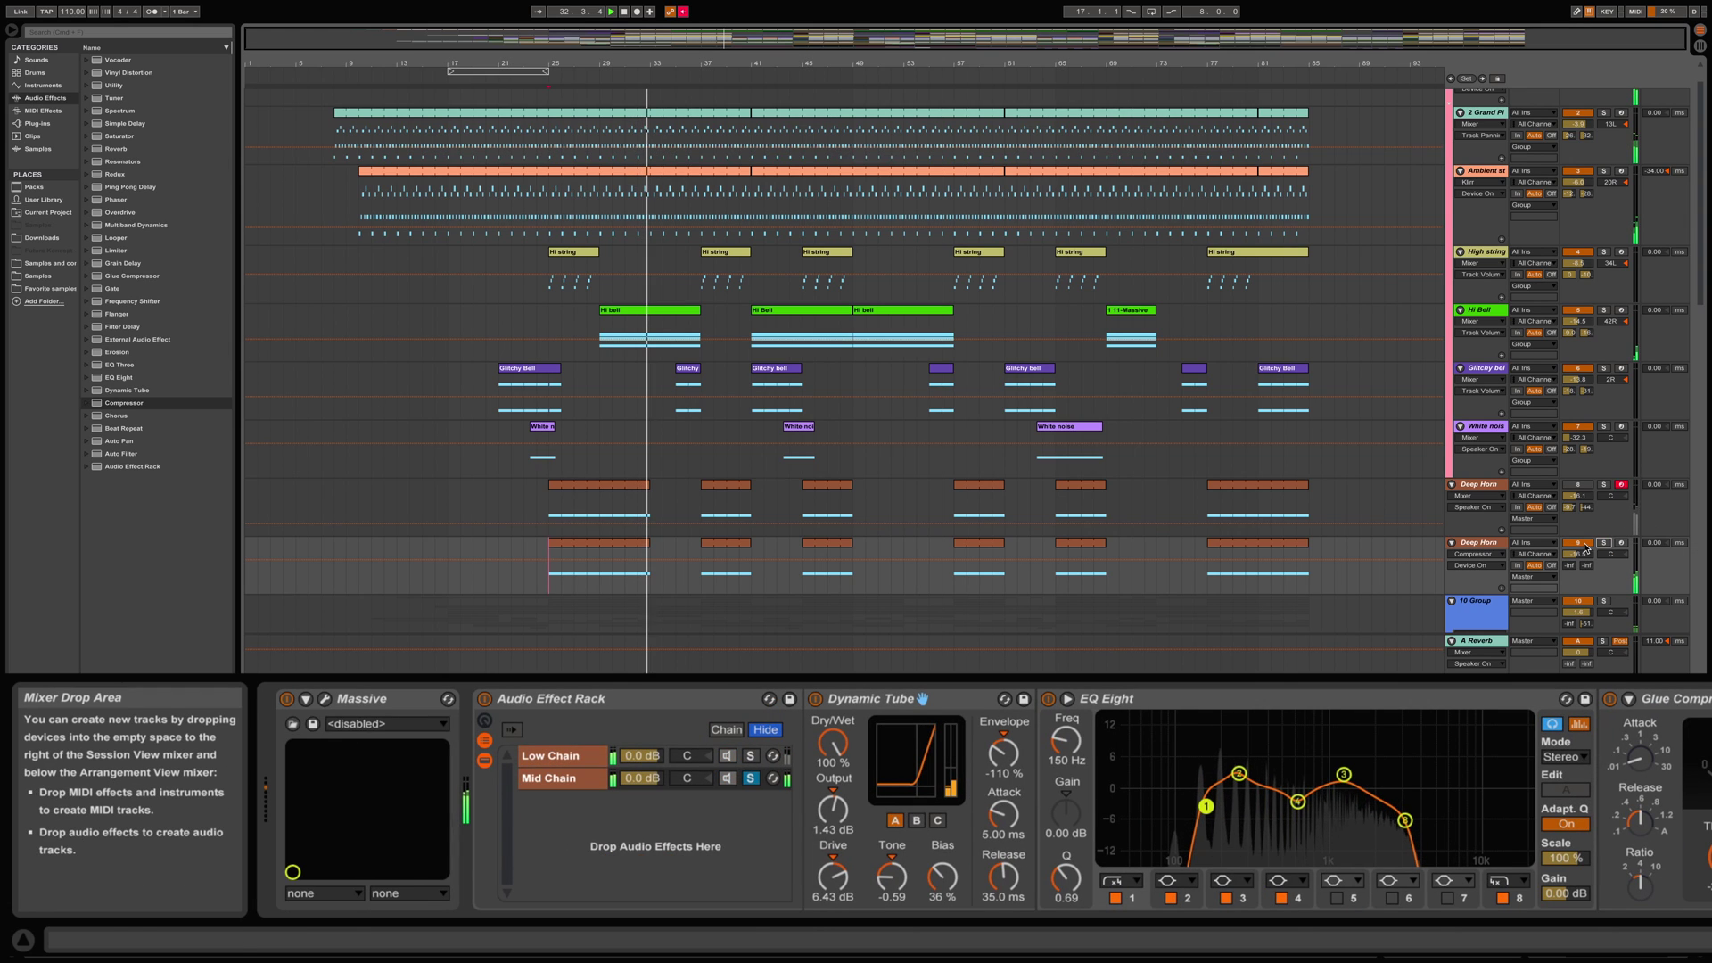
{"action": "left_click", "coordinate": [549, 580]}
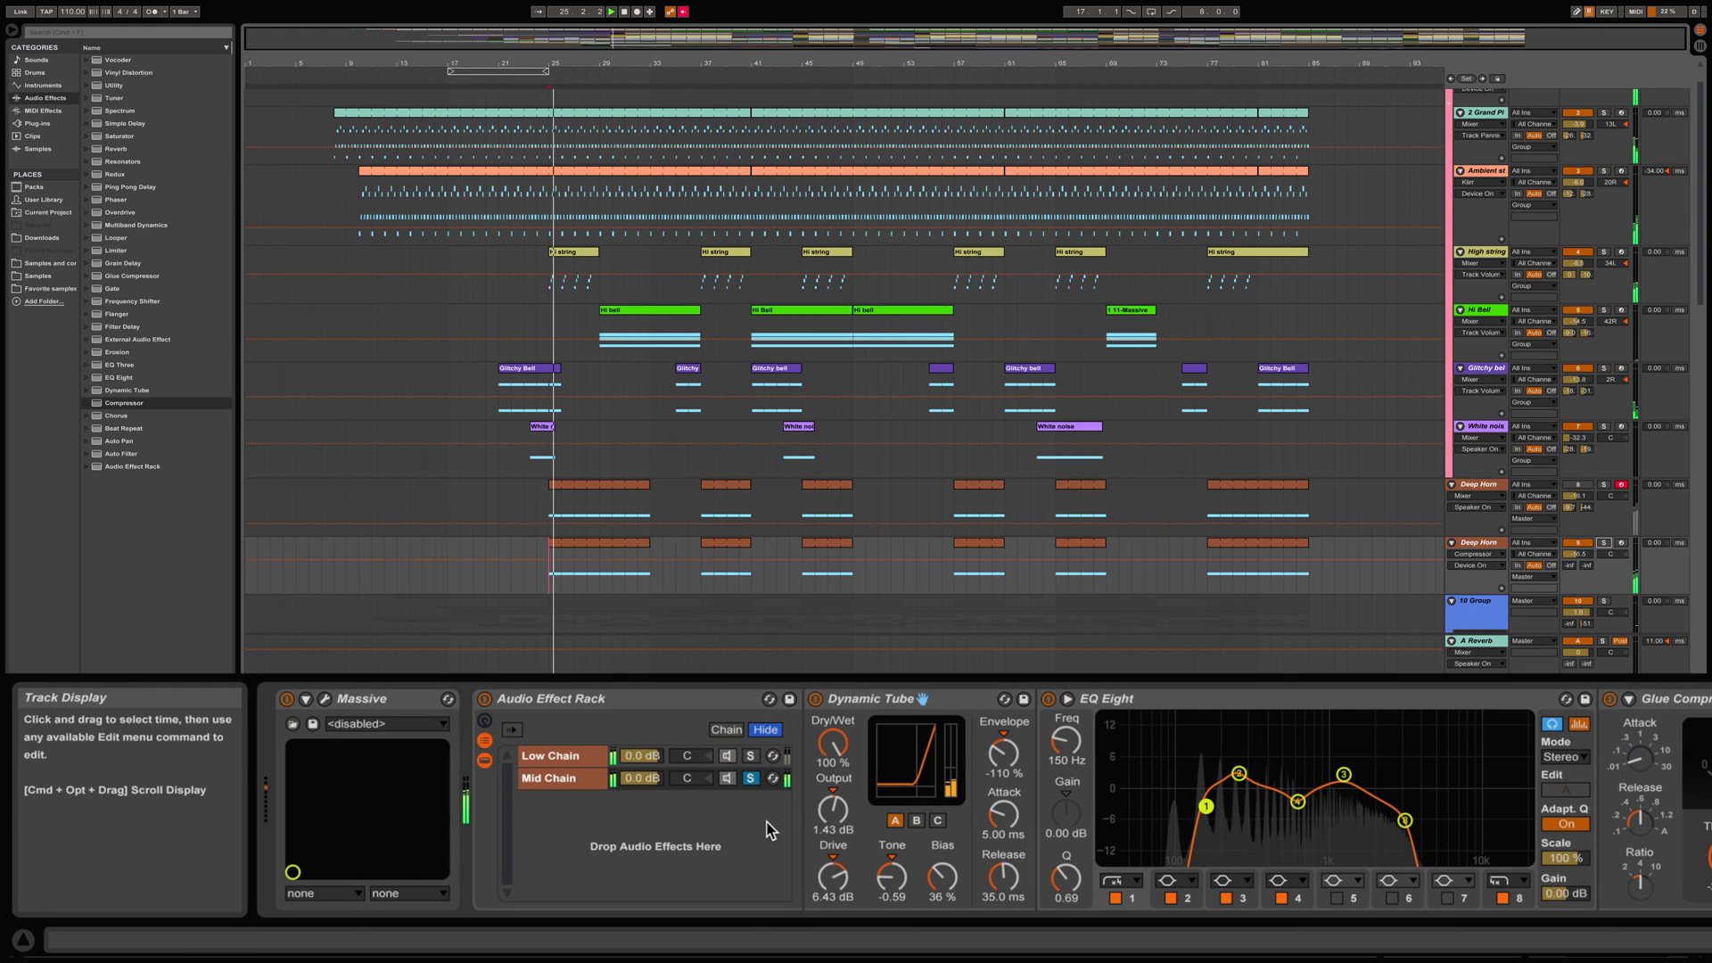
{"action": "left_click", "coordinate": [751, 756]}
- Raise the lower Deep Horn track's volume while playing it with the full mix
{"action": "scroll", "coordinate": [1411, 897], "scroll_direction": "right", "scroll_amount": 3}
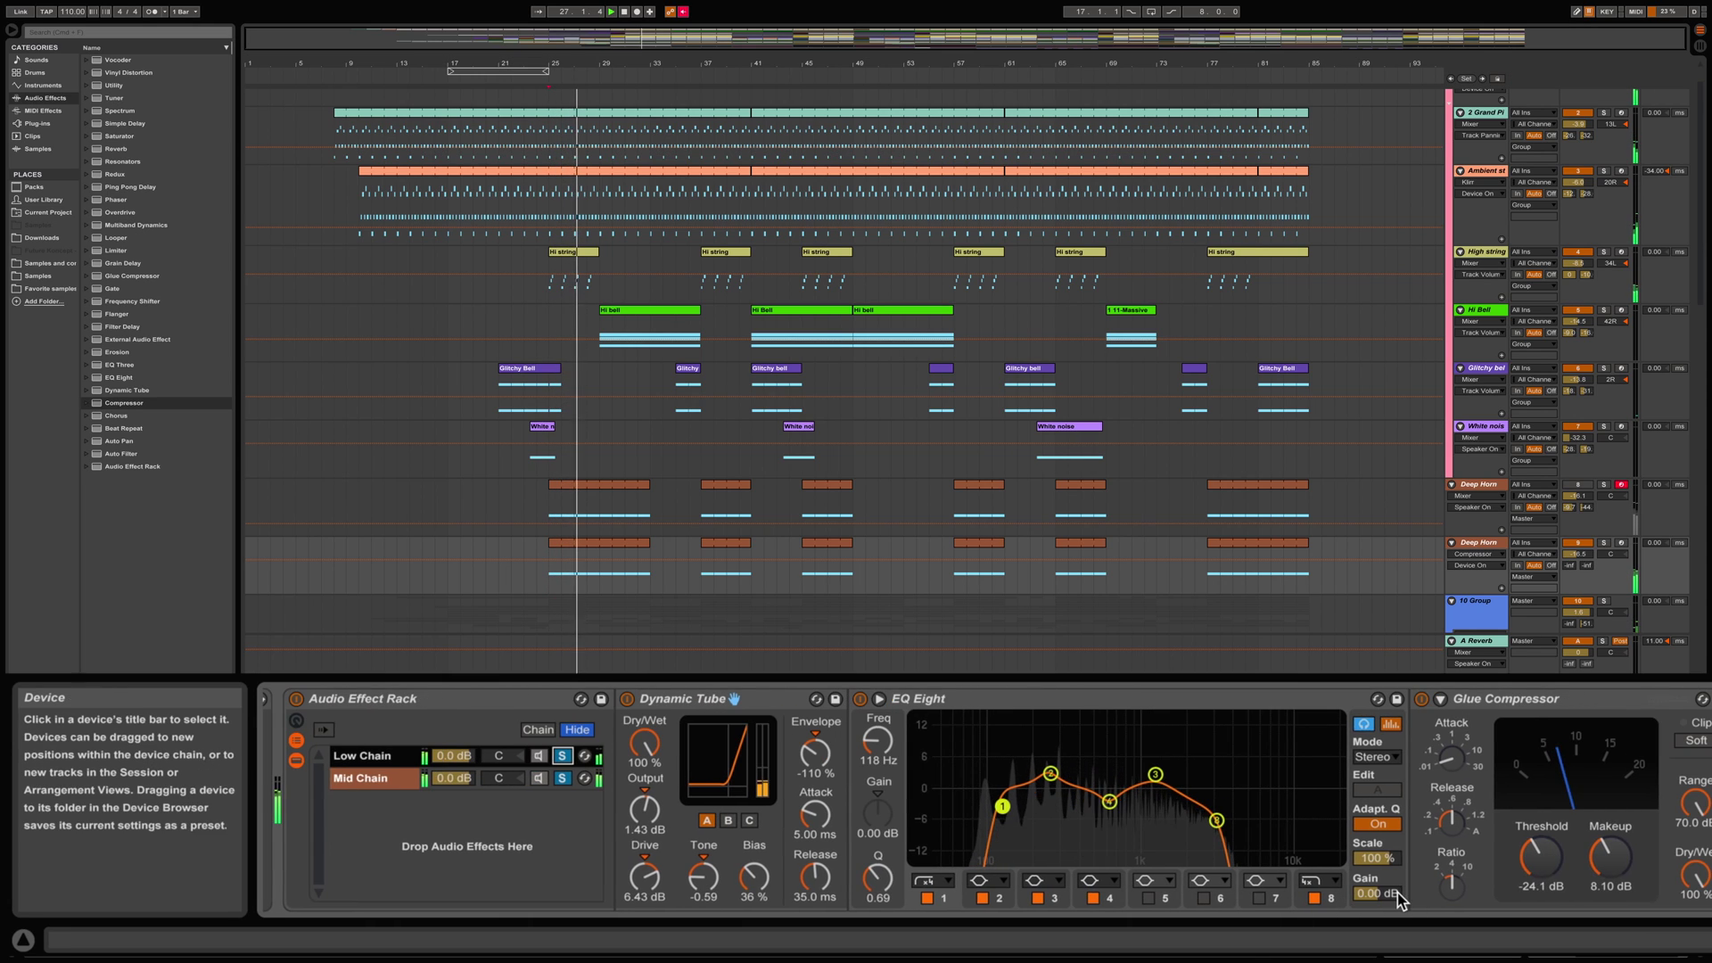
{"action": "scroll", "coordinate": [1402, 894], "scroll_direction": "right", "scroll_amount": 3}
{"action": "left_click_drag", "start_coordinate": [1577, 554], "coordinate": [1577, 536]}
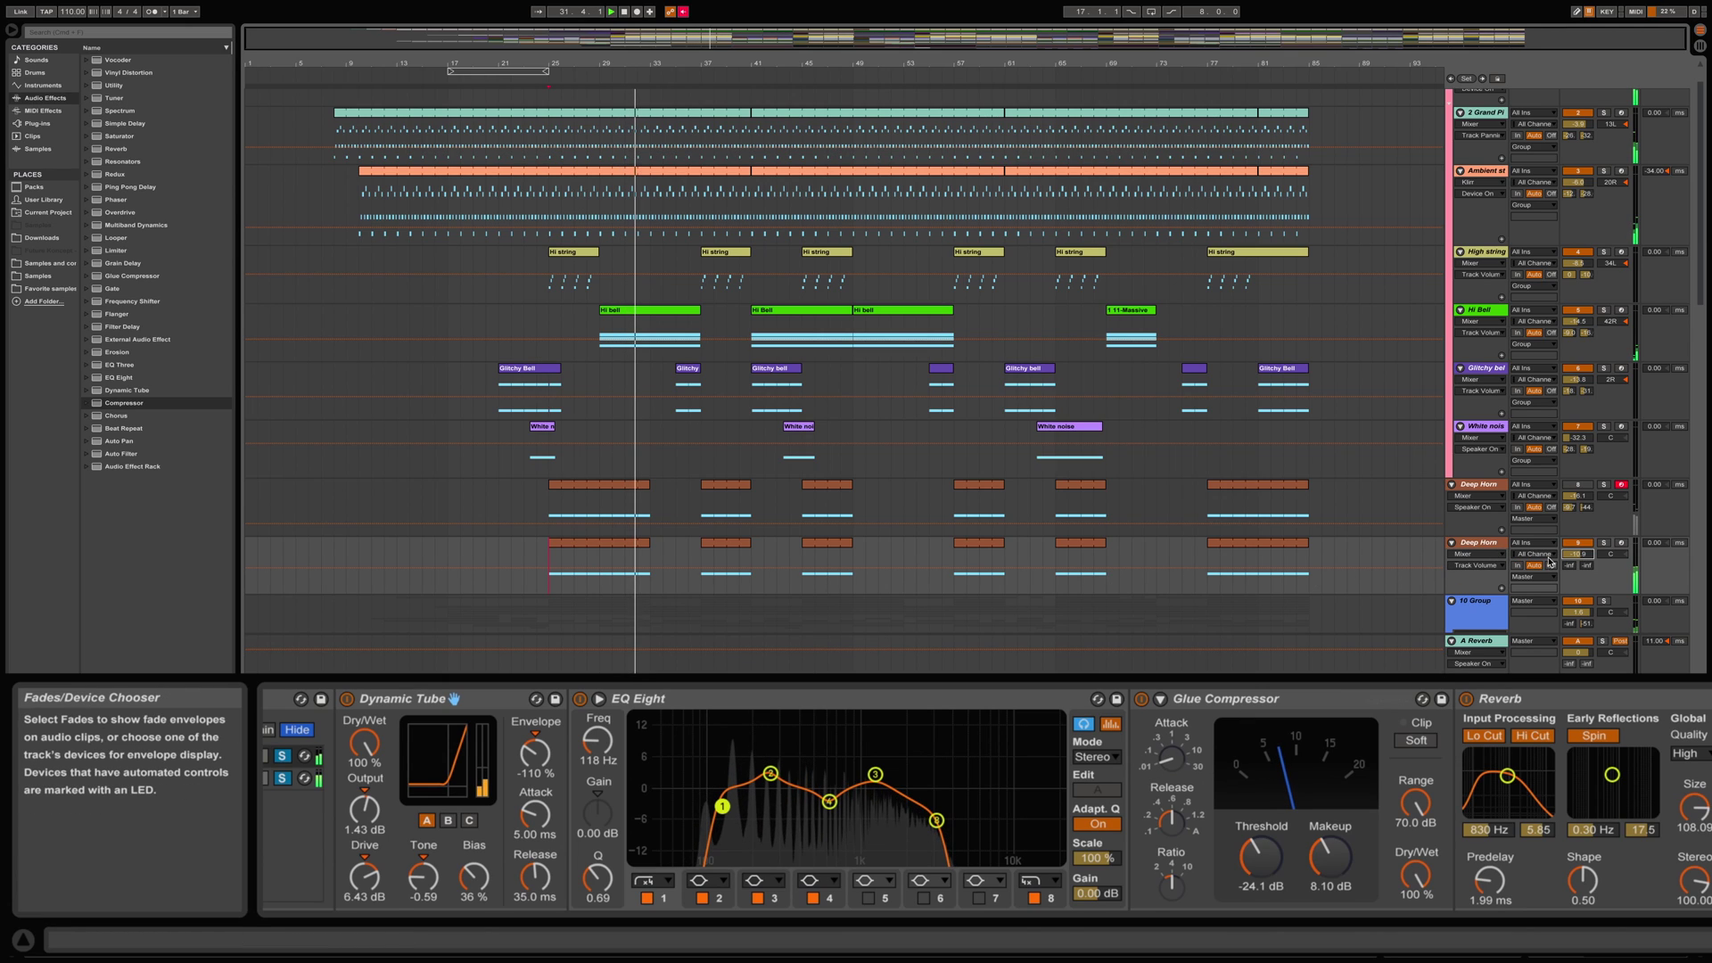
{"action": "left_click_drag", "start_coordinate": [1578, 553], "coordinate": [1577, 550]}
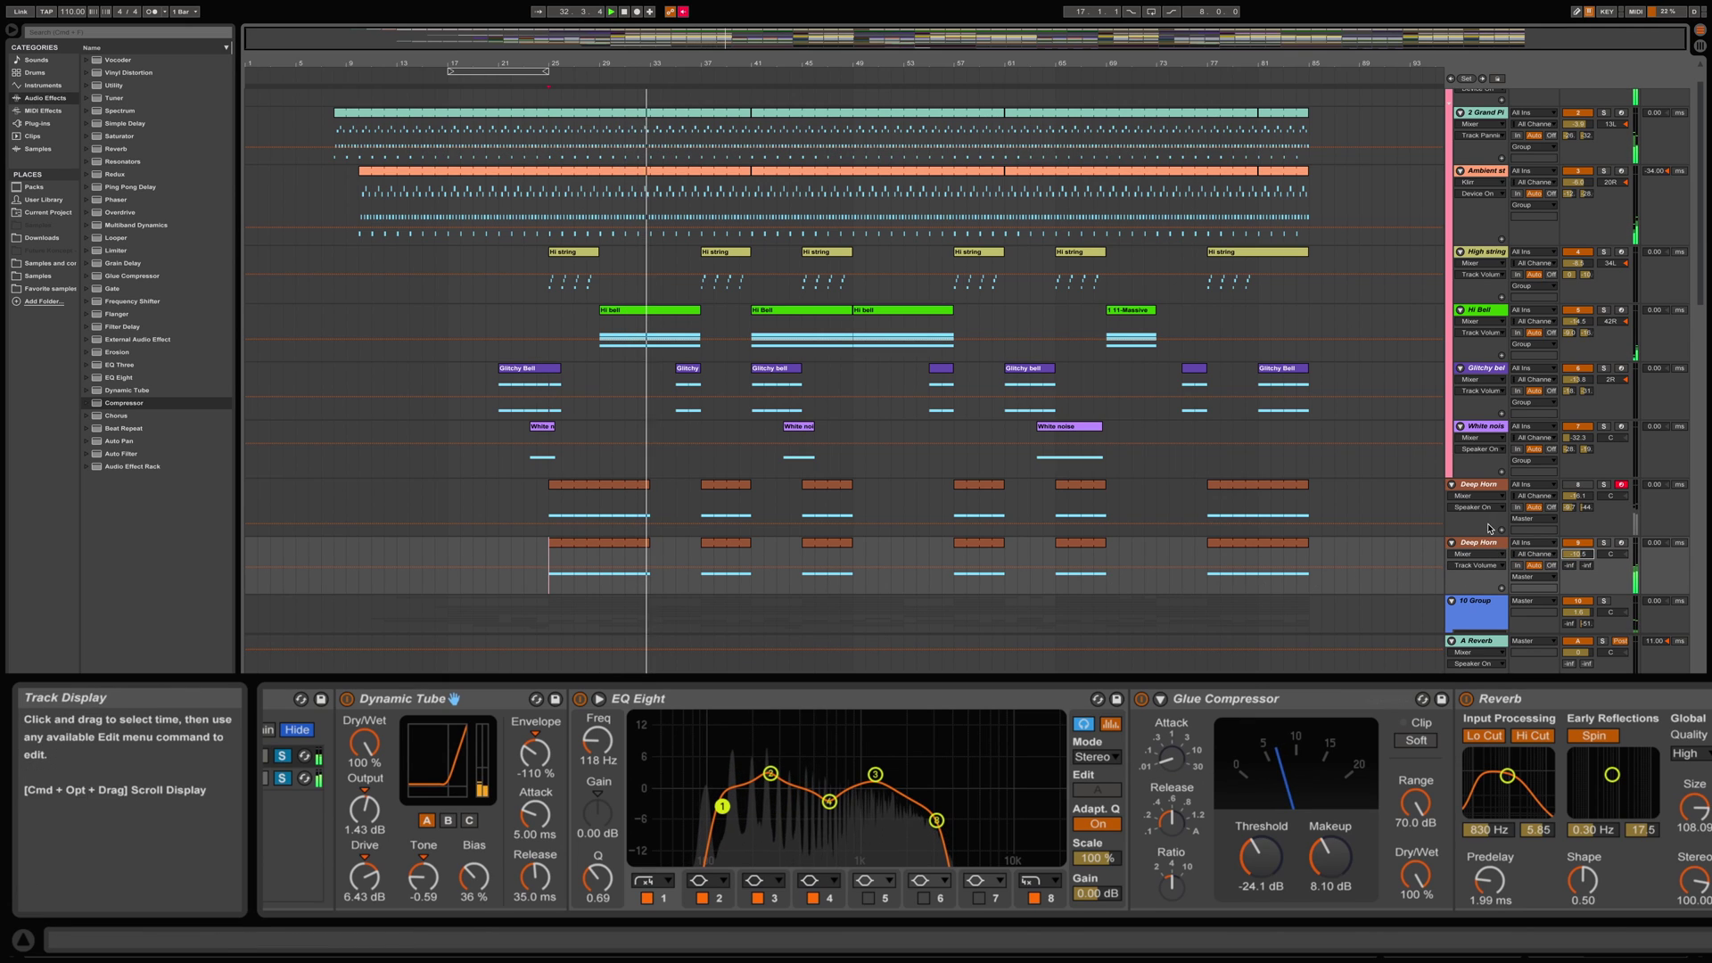